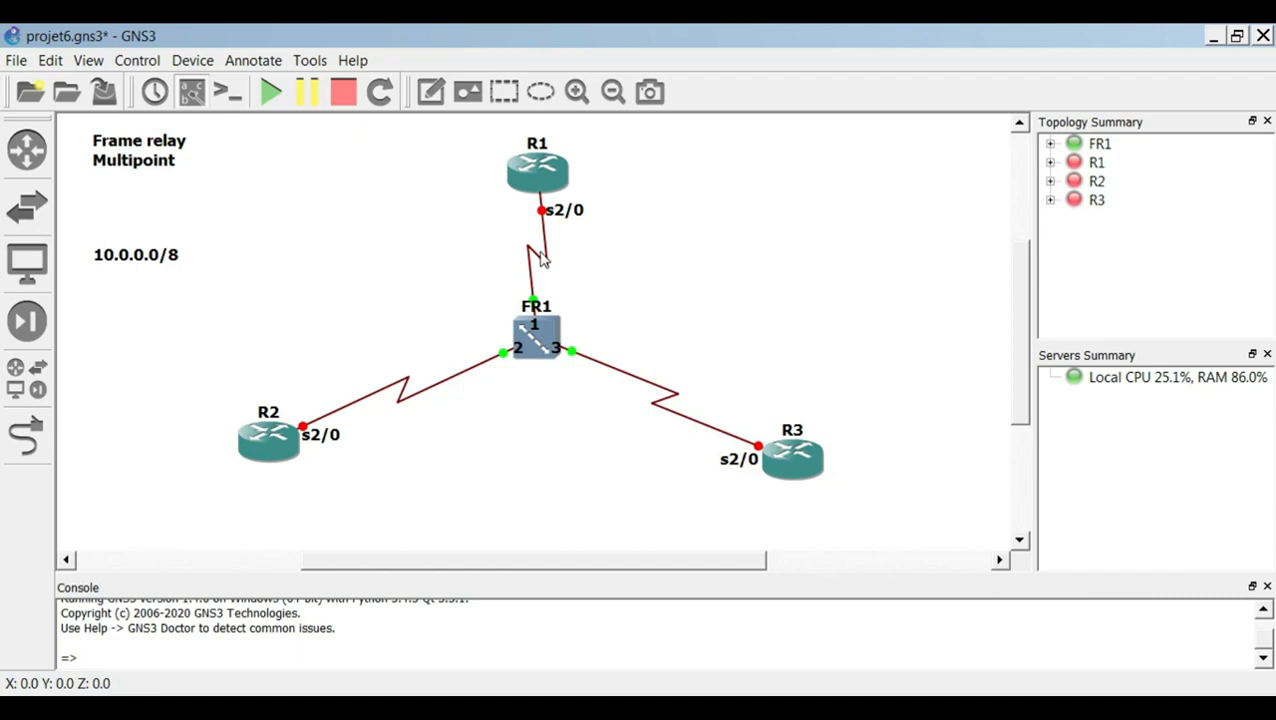
# Review the port-to-DLCI mappings in the configuration of the FR1 frame relay switch
pyautogui.rightClick(536, 345)
pyautogui.click(568, 357)
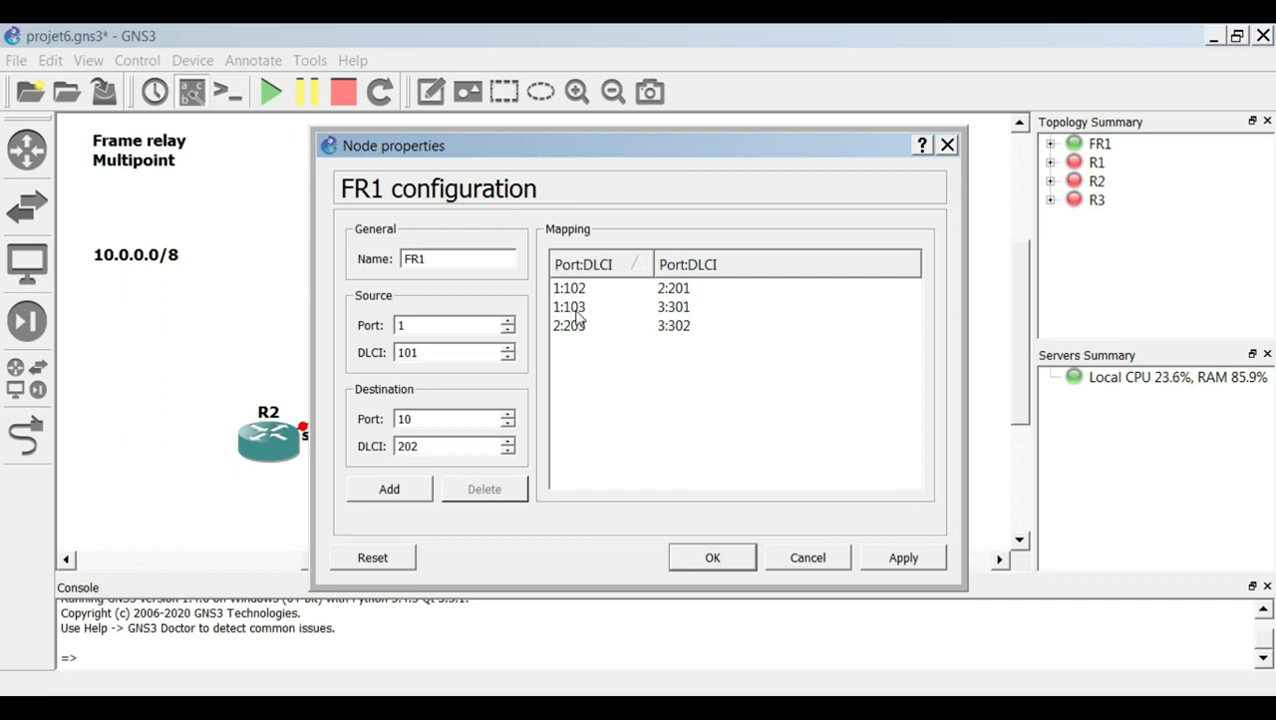
pyautogui.click(737, 557)
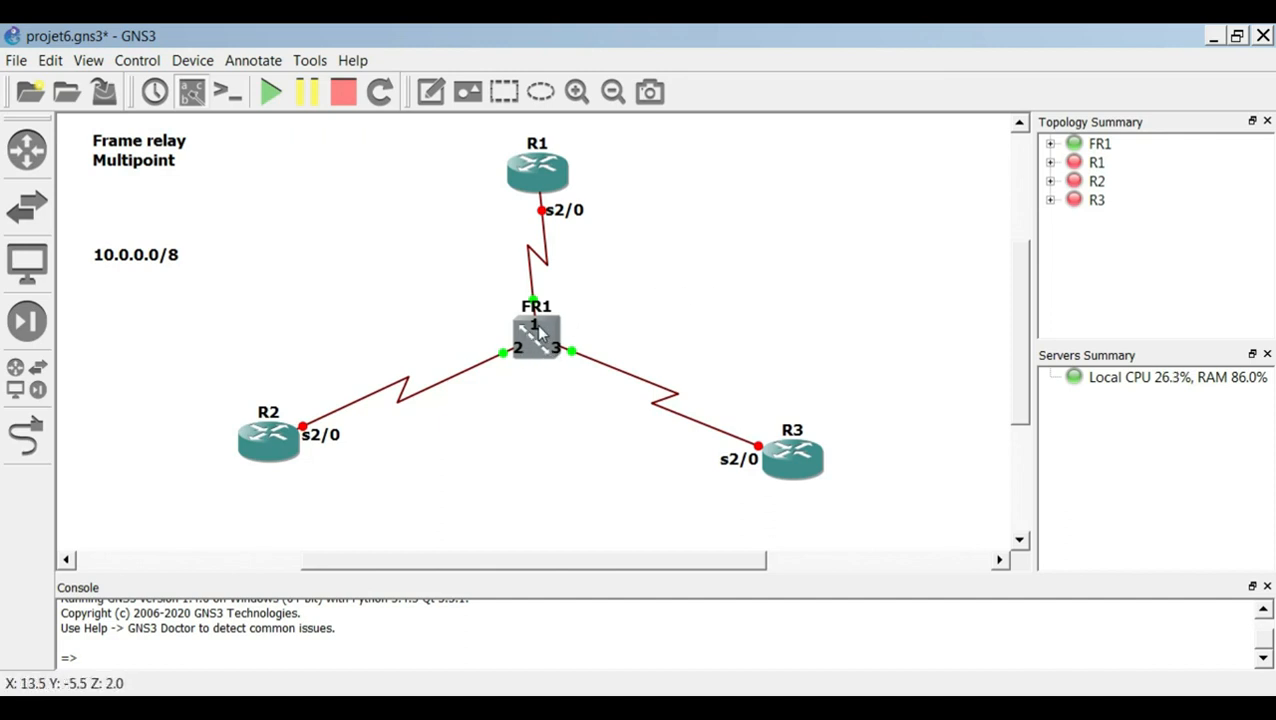
pyautogui.moveTo(541, 160)
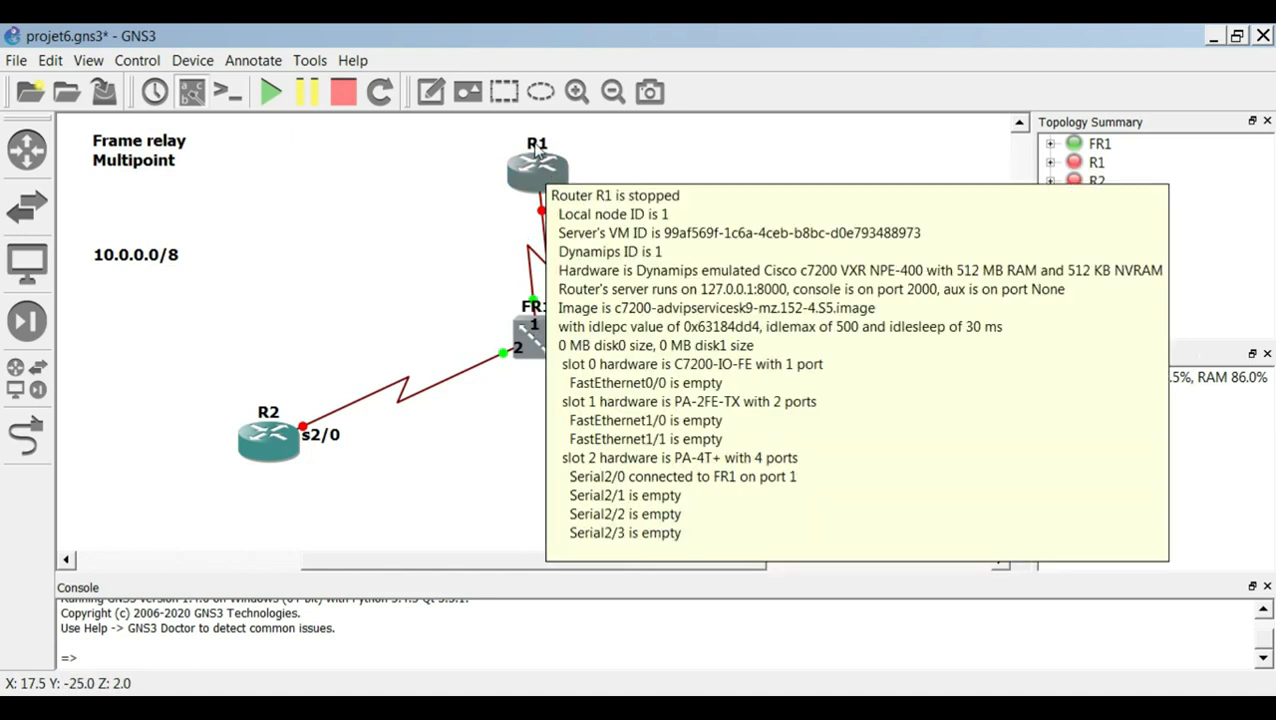
pyautogui.moveTo(536, 333)
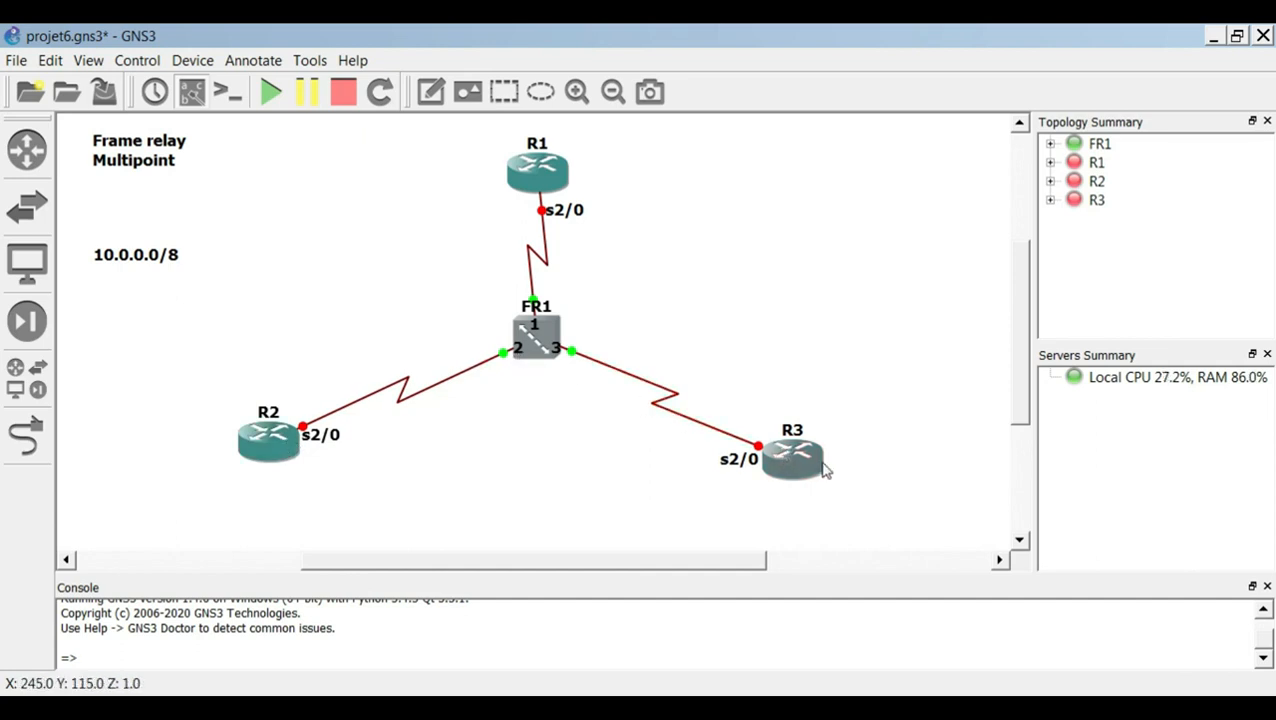
# Add a note reading "PVC" to the topology, in the empty area to the upper right of R1
pyautogui.click(431, 93)
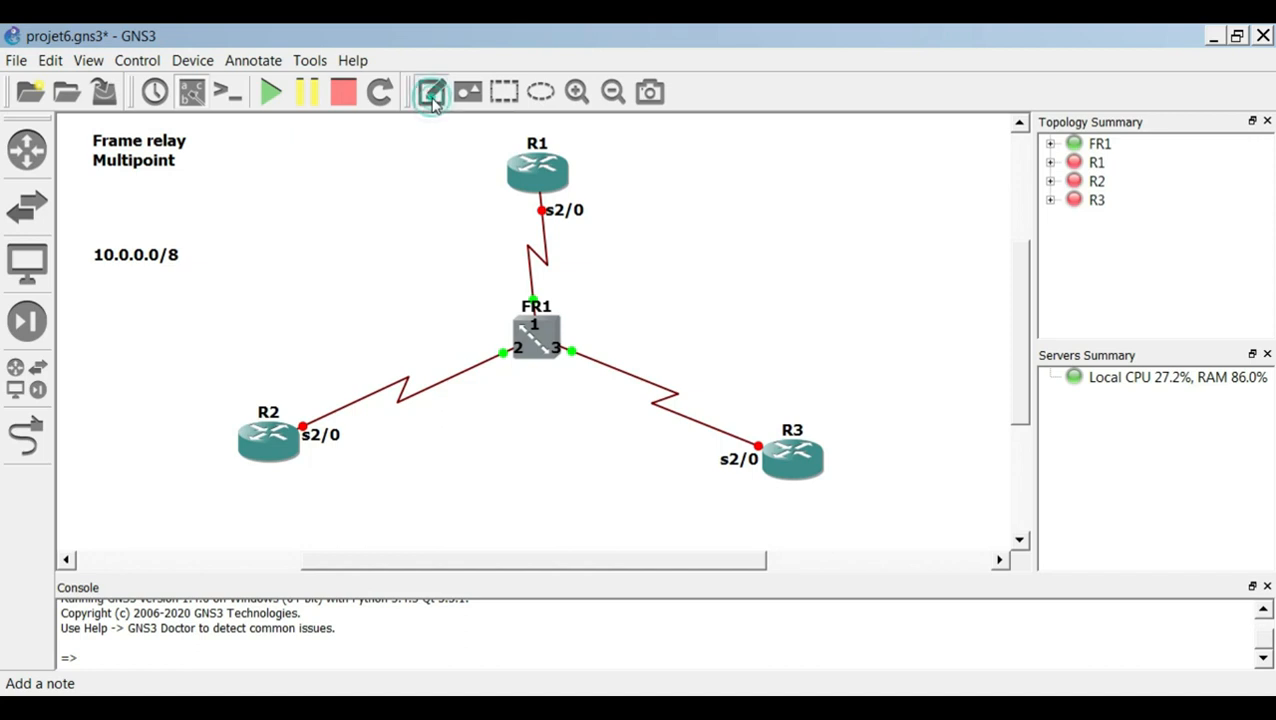
pyautogui.click(759, 141)
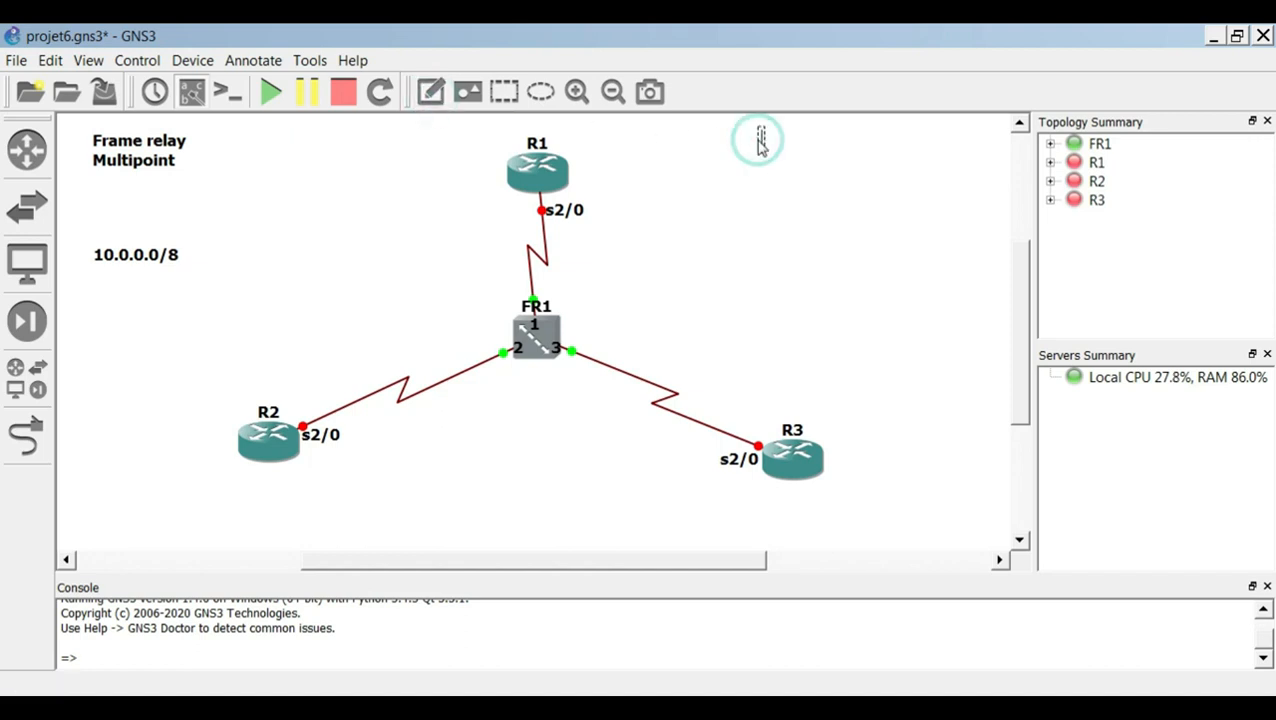
pyautogui.write('PVC')
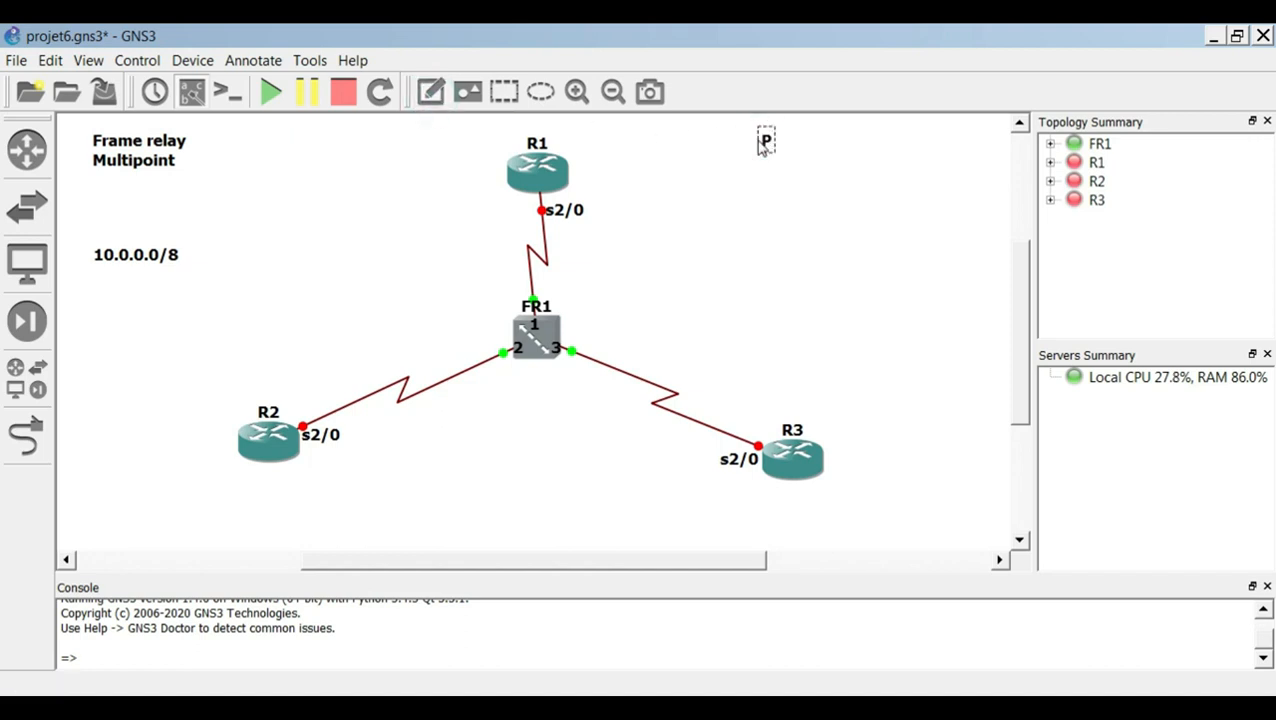
pyautogui.click(784, 204)
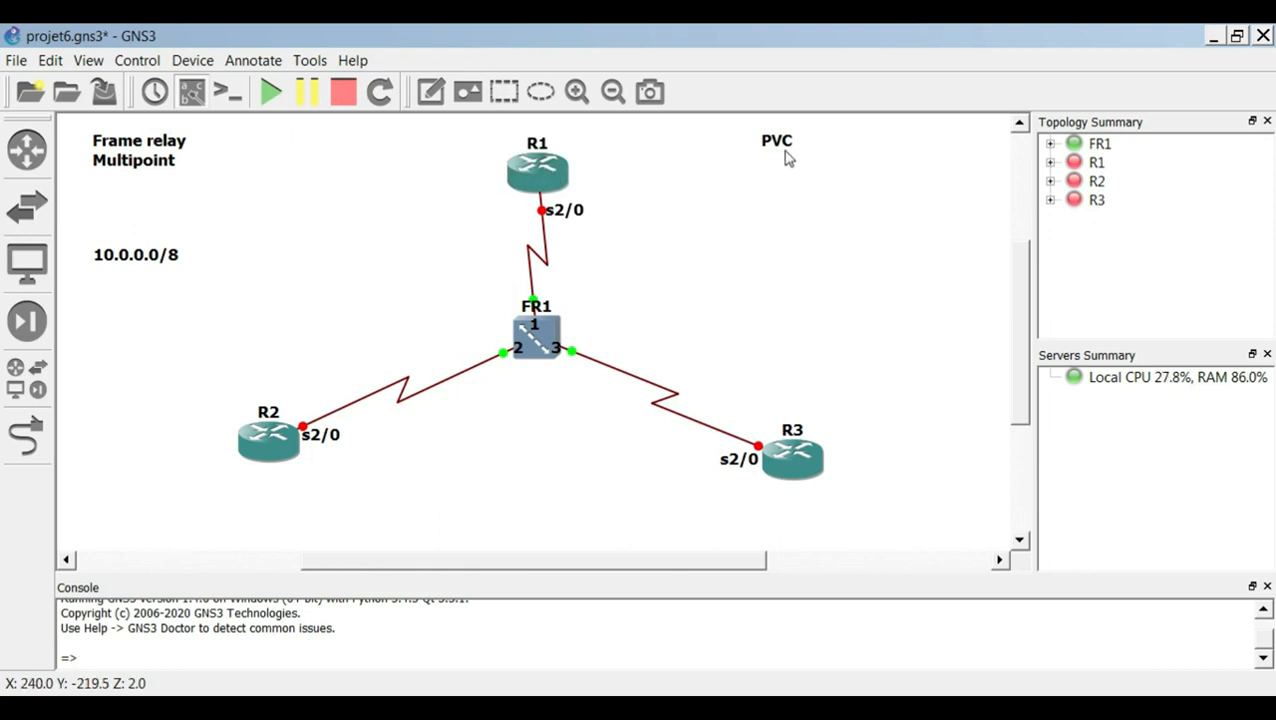
# Add a two-line note reading "dlci= 102" and "201" in the area between R1 and R2
pyautogui.click(432, 92)
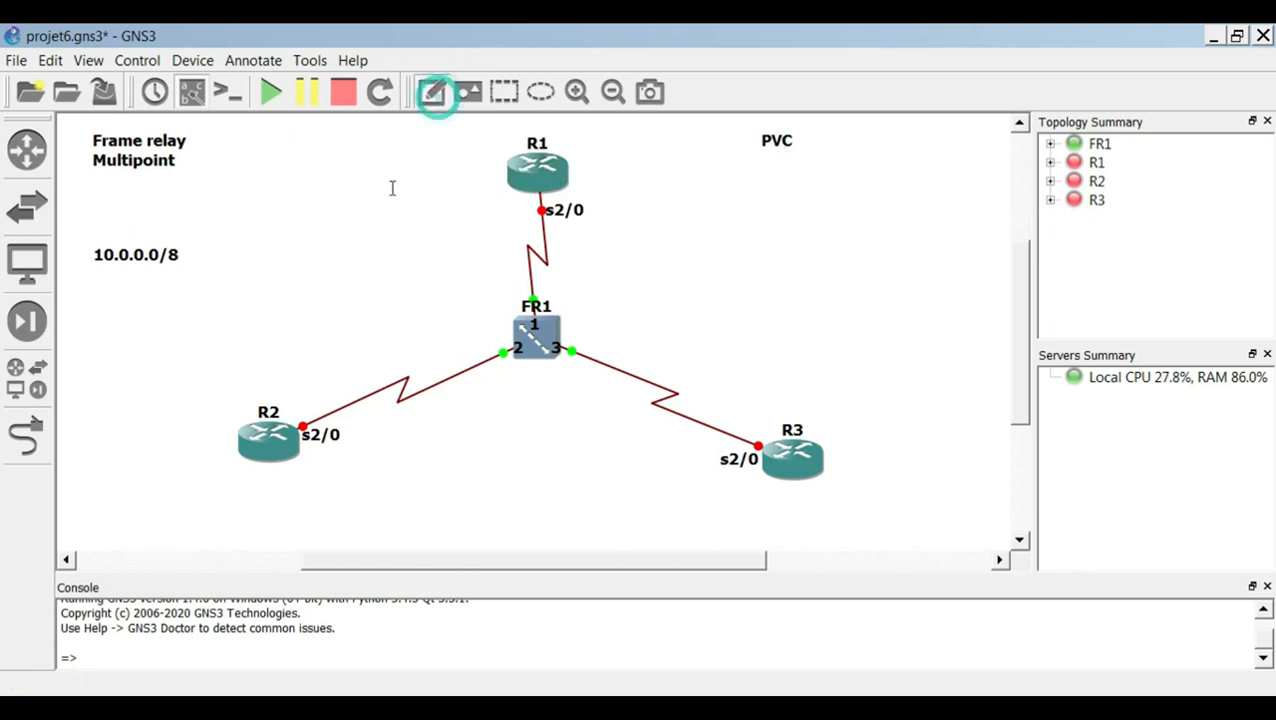
pyautogui.click(332, 241)
pyautogui.write('dlci')
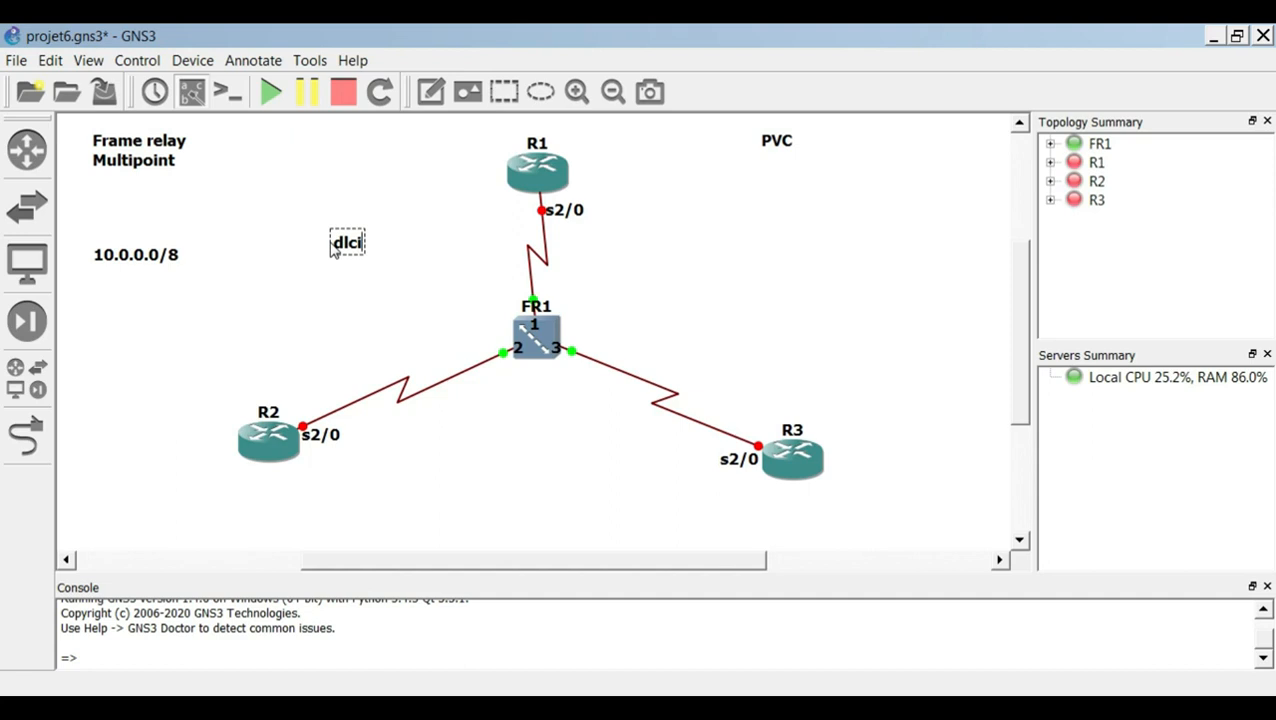
pyautogui.write('= 102')
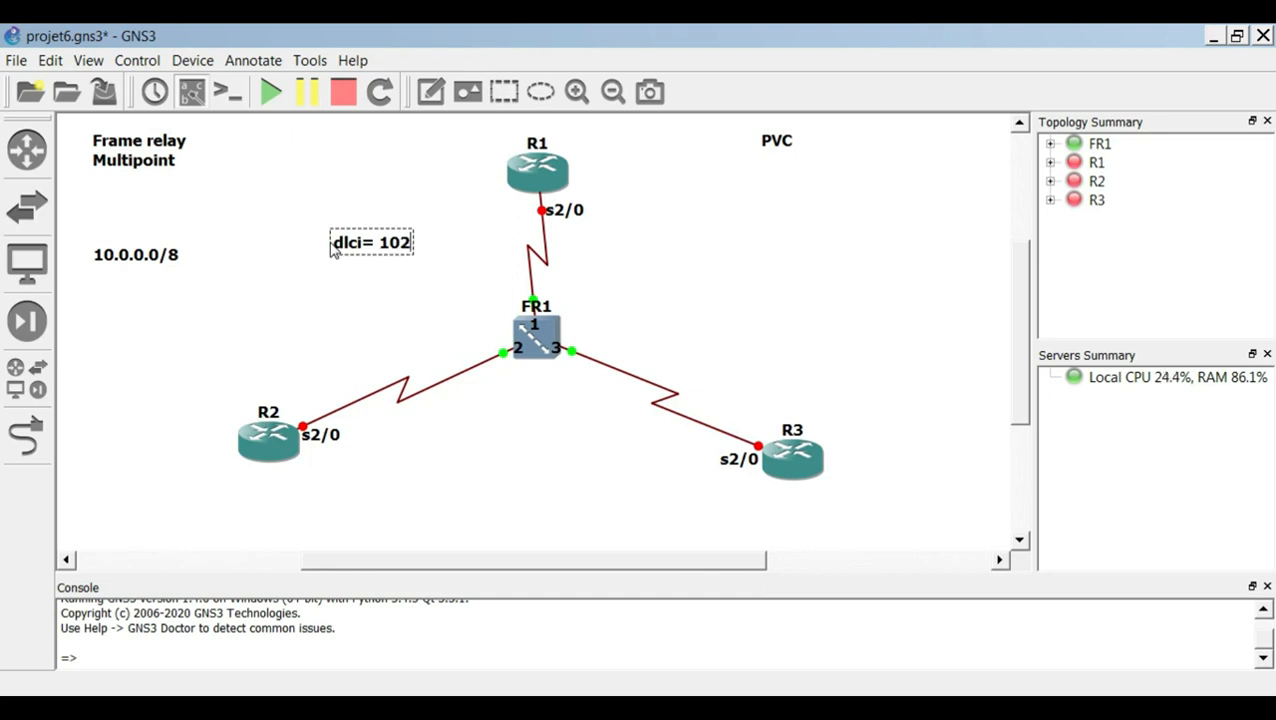
pyautogui.press('Return')
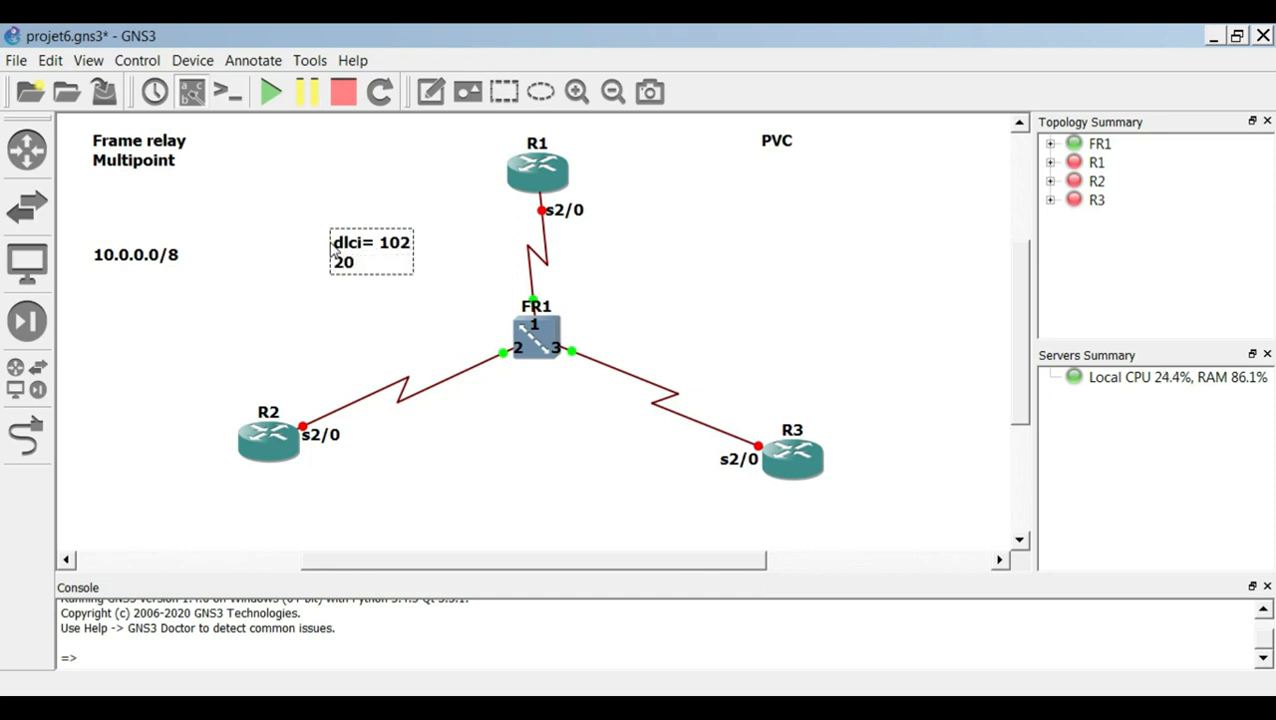
pyautogui.click(381, 246)
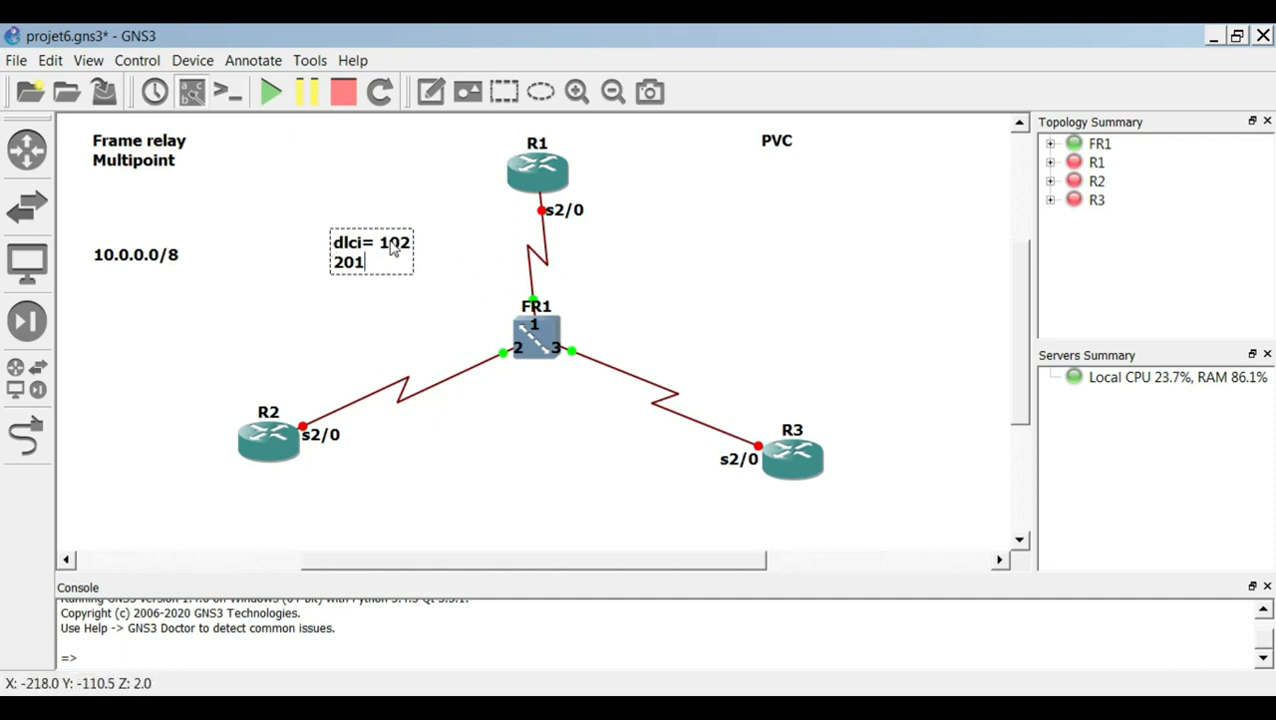
pyautogui.moveTo(337, 247); pyautogui.dragTo(347, 248)
# Copy the full text of the DLCI note into a new note between R1 and R3
pyautogui.hotkey('ctrl', 'a')
pyautogui.hotkey('ctrl', 'c')
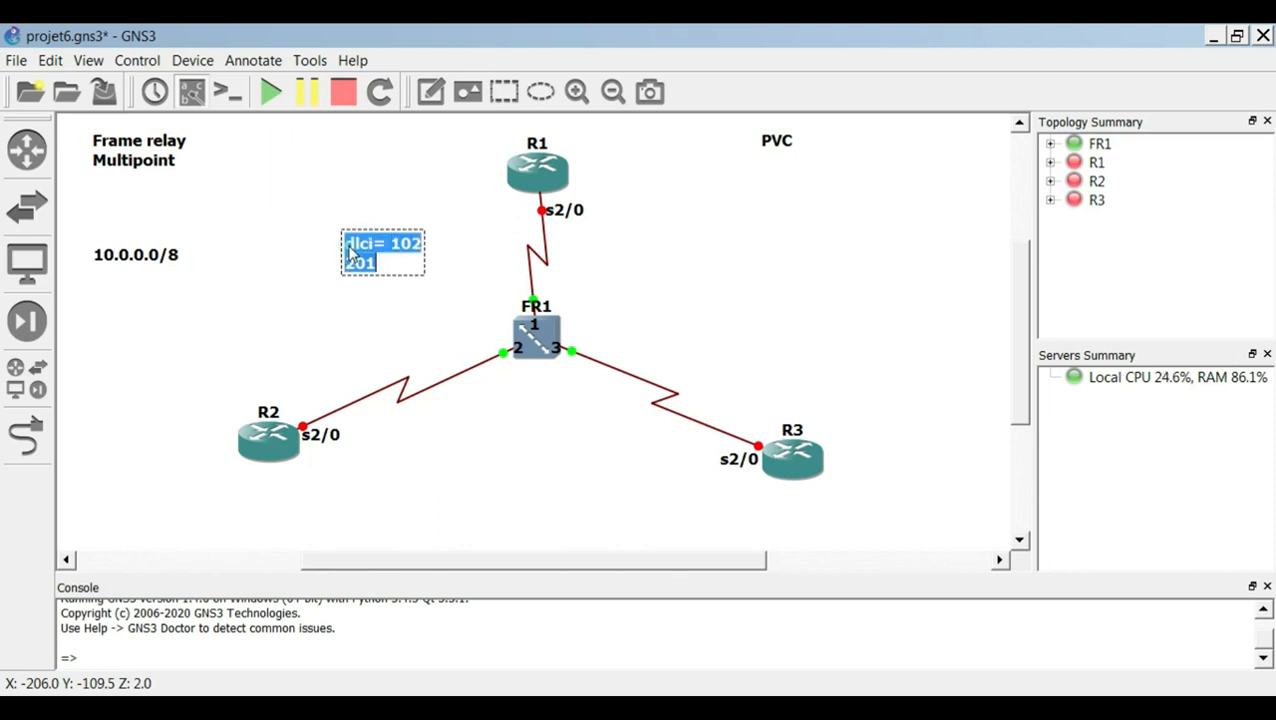
pyautogui.click(431, 91)
pyautogui.click(652, 266)
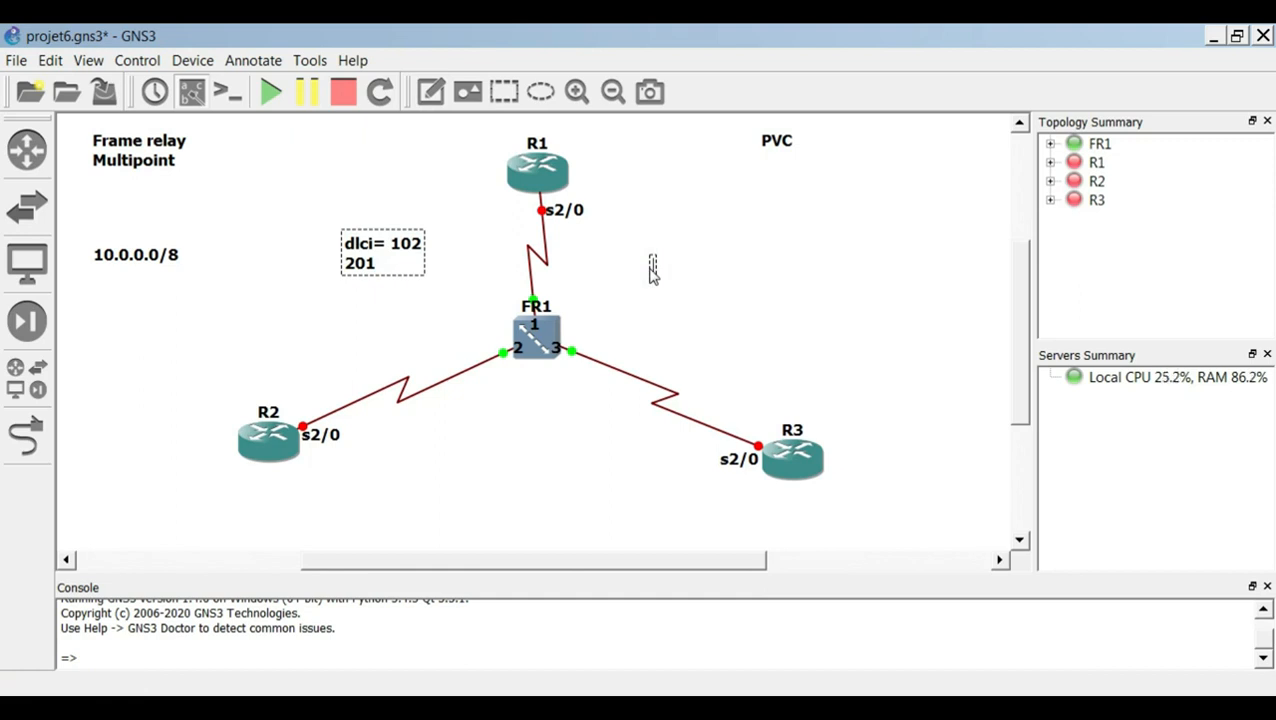
pyautogui.hotkey('ctrl', 'v')
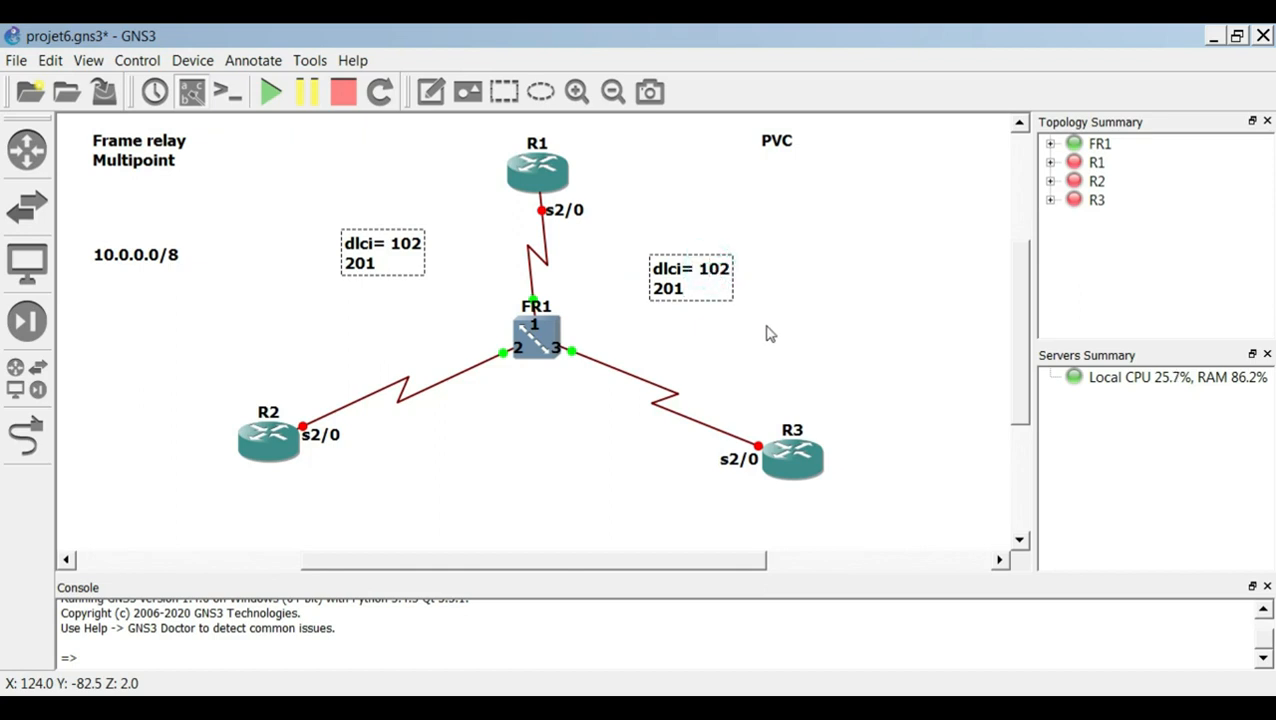
# Change the note between R1 and R3 to read "dlci= 103" and "301"
pyautogui.press('BackSpace')
pyautogui.write('3')
pyautogui.click(660, 289)
pyautogui.press('BackSpace')
pyautogui.write('3')
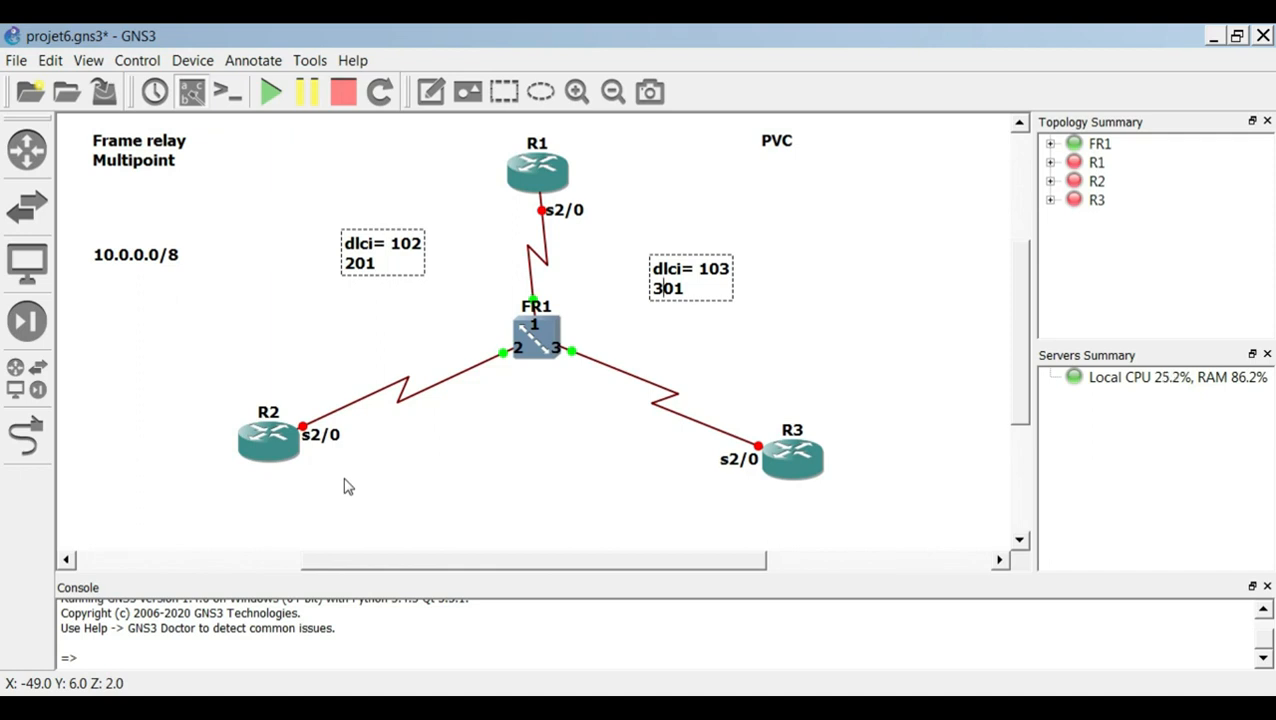
pyautogui.rightClick(543, 441)
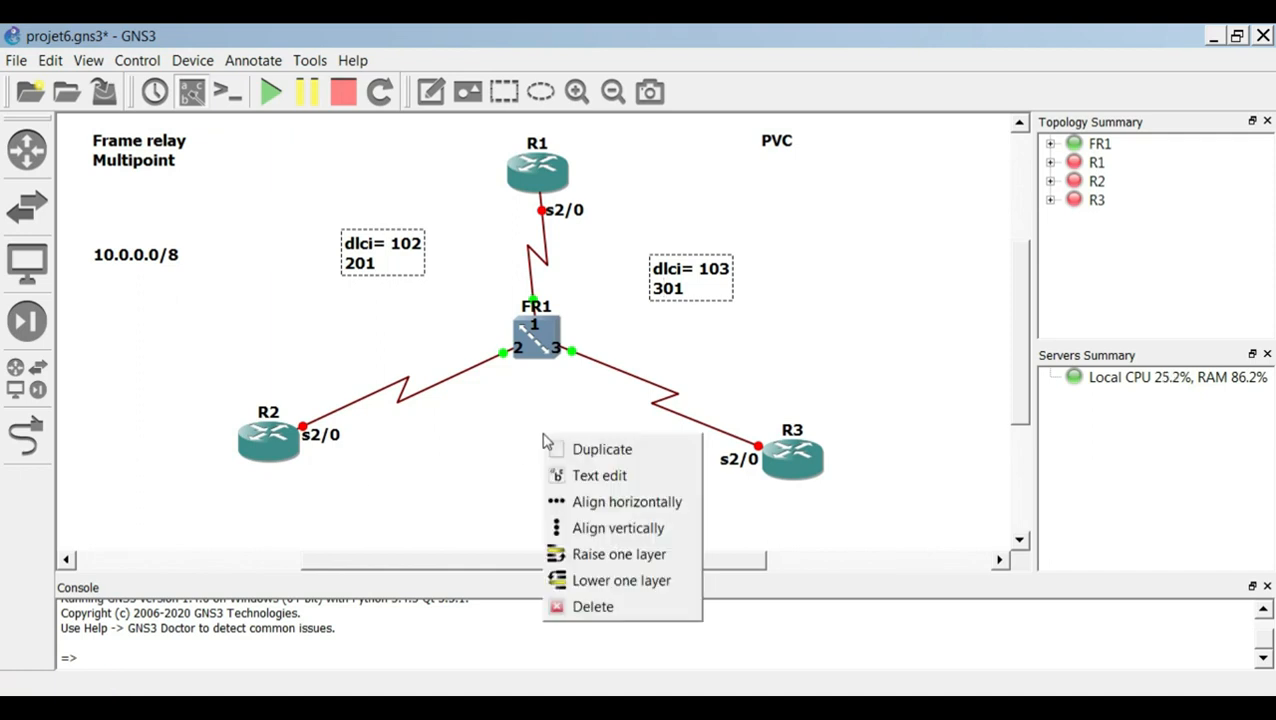
pyautogui.click(483, 458)
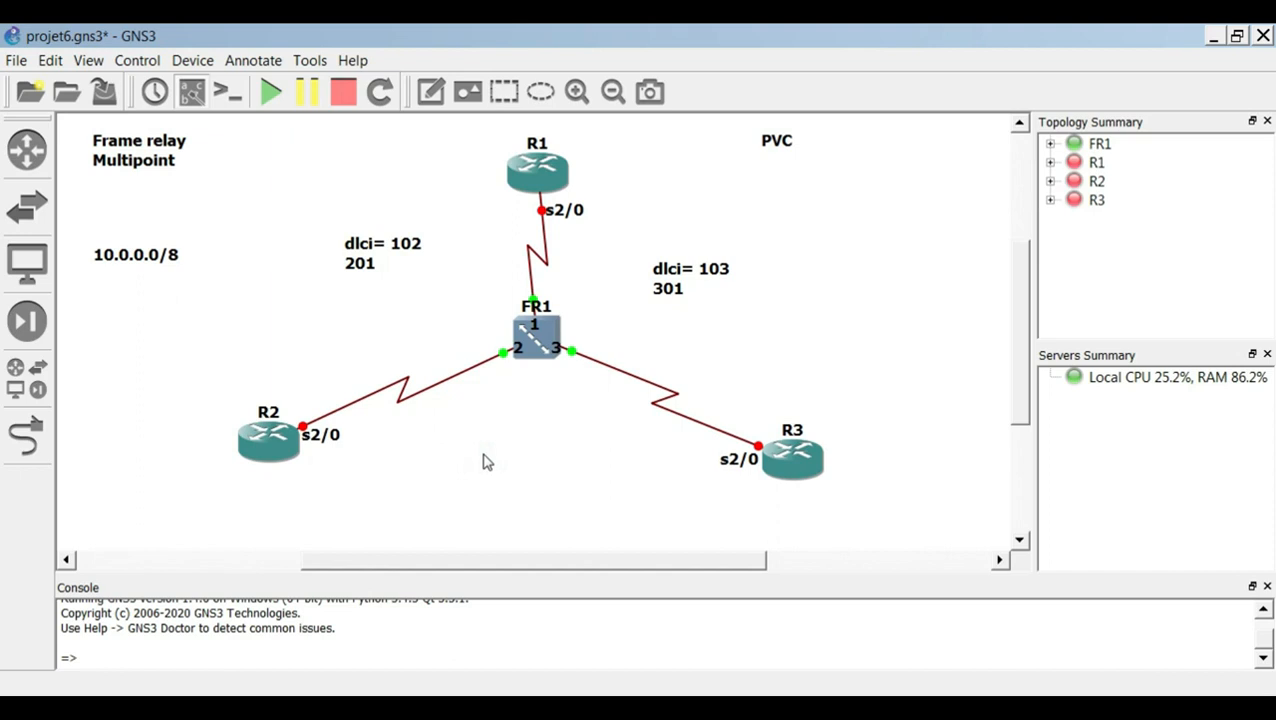
# Add a third note below FR1, between R2 and R3, containing the copied DLCI text
pyautogui.click(431, 91)
pyautogui.click(521, 421)
pyautogui.hotkey('ctrl', 'v')
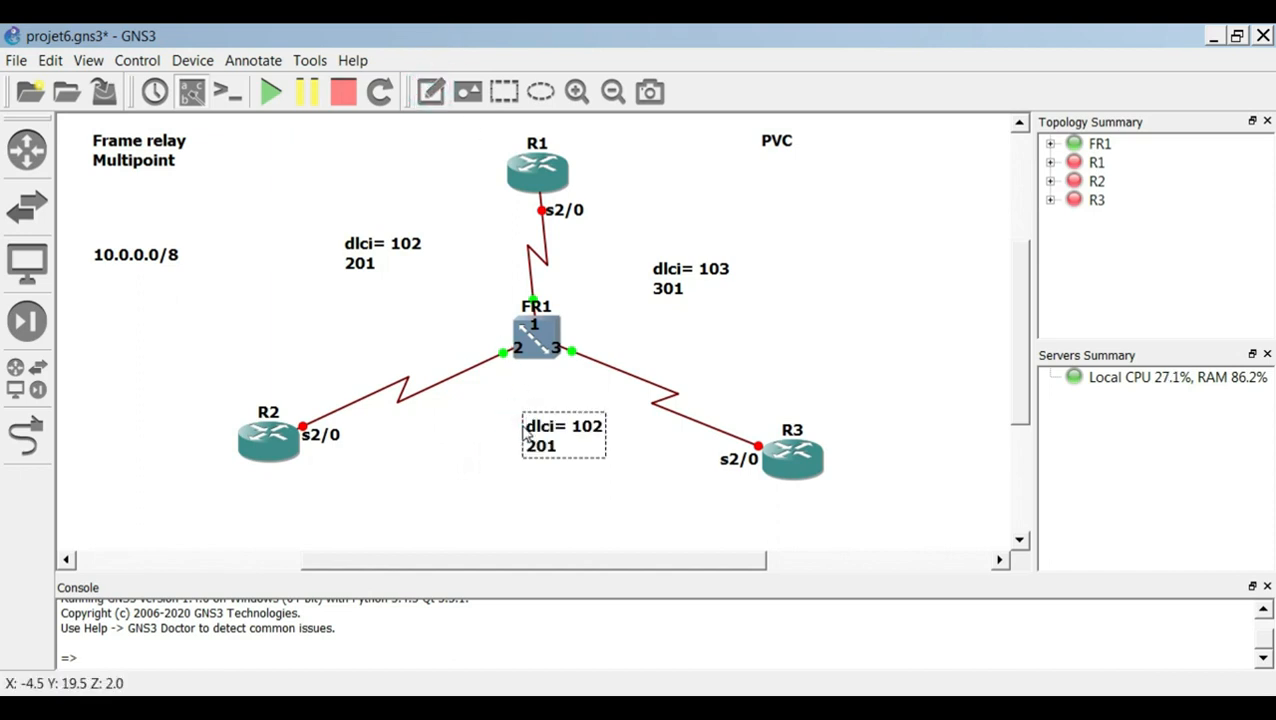
# Change the note below FR1 to read "dlci= 203" and "302"
pyautogui.click(580, 426)
pyautogui.press('BackSpace')
pyautogui.write('3')
pyautogui.press('BackSpace')
pyautogui.write('2')
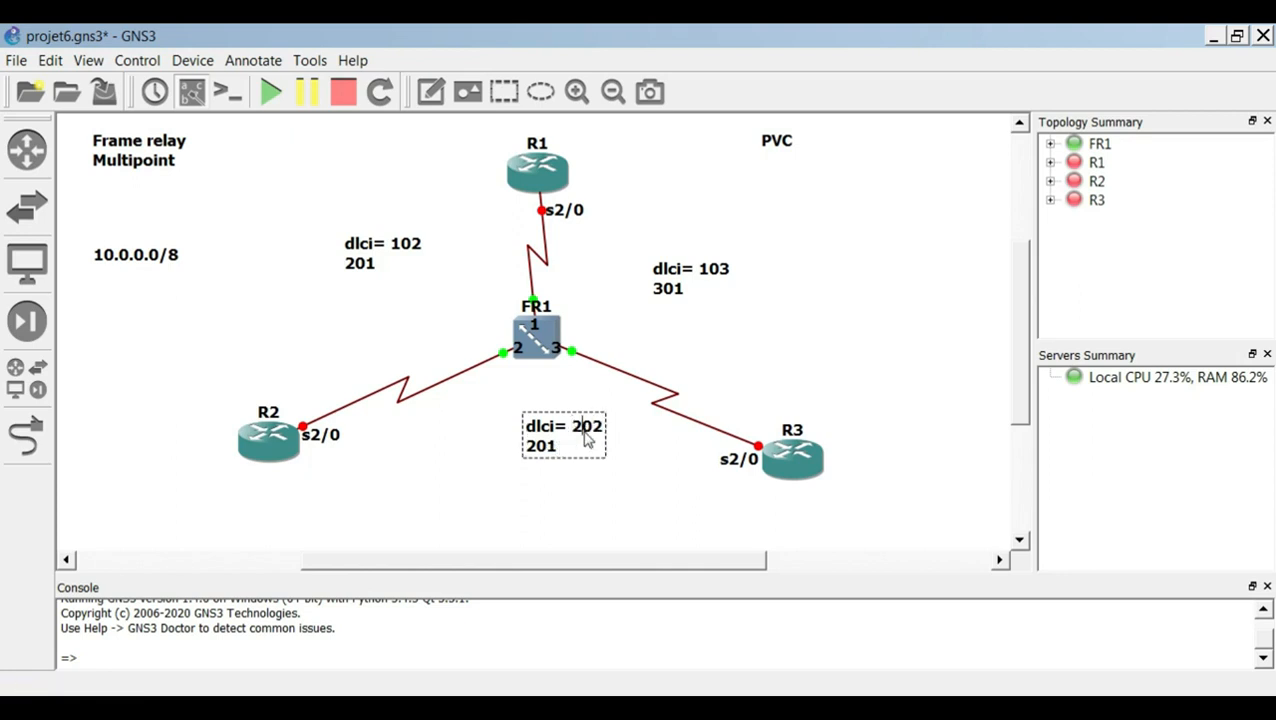
pyautogui.press('BackSpace')
pyautogui.write('3')
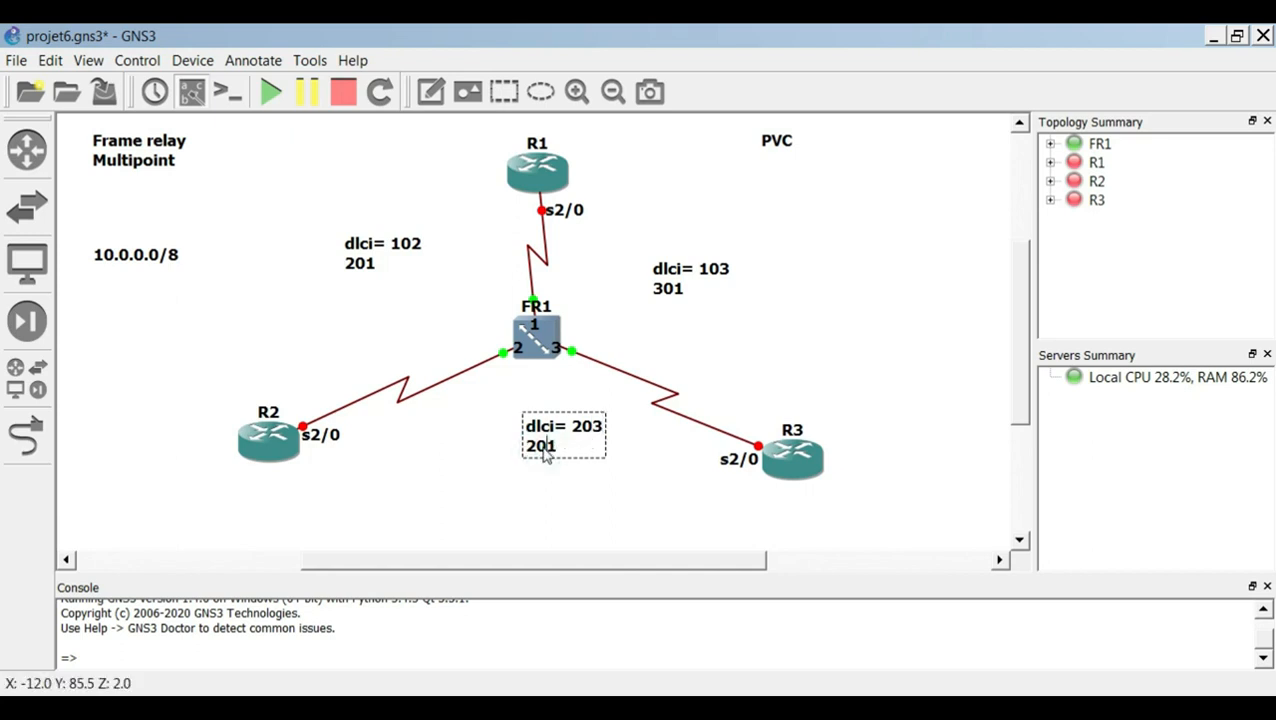
pyautogui.press('BackSpace')
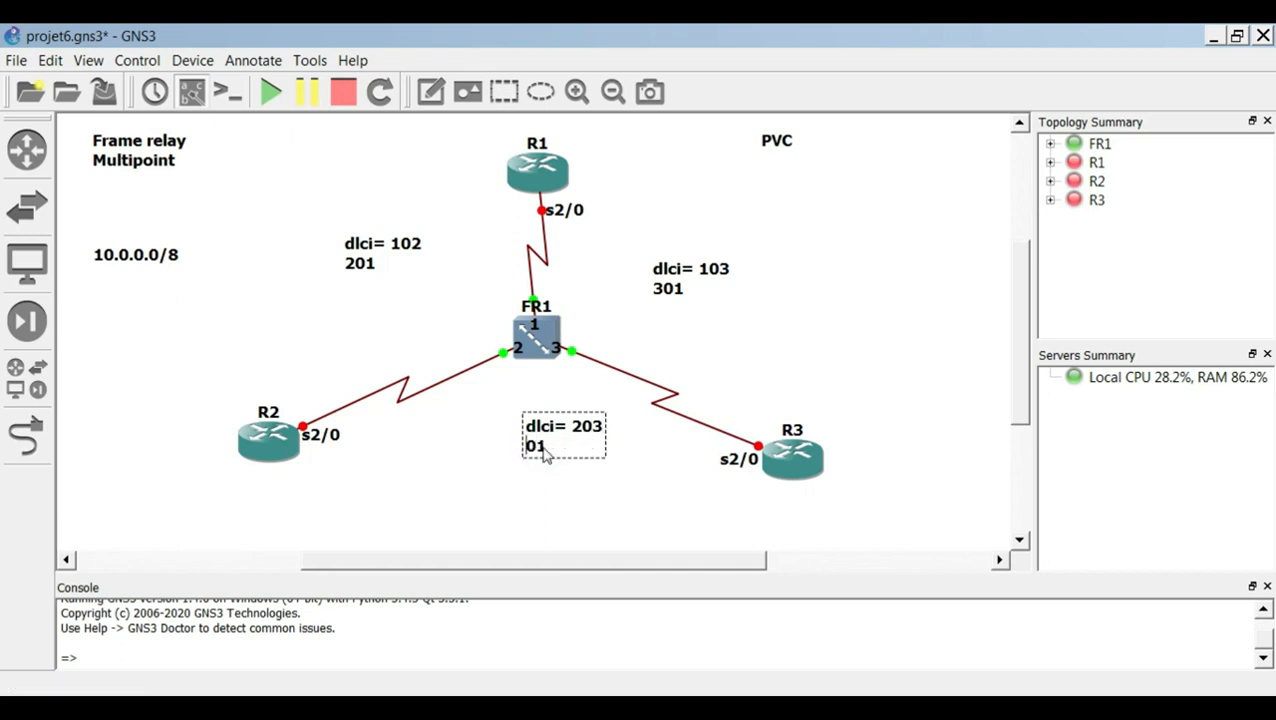
pyautogui.write('302')
pyautogui.click(621, 503)
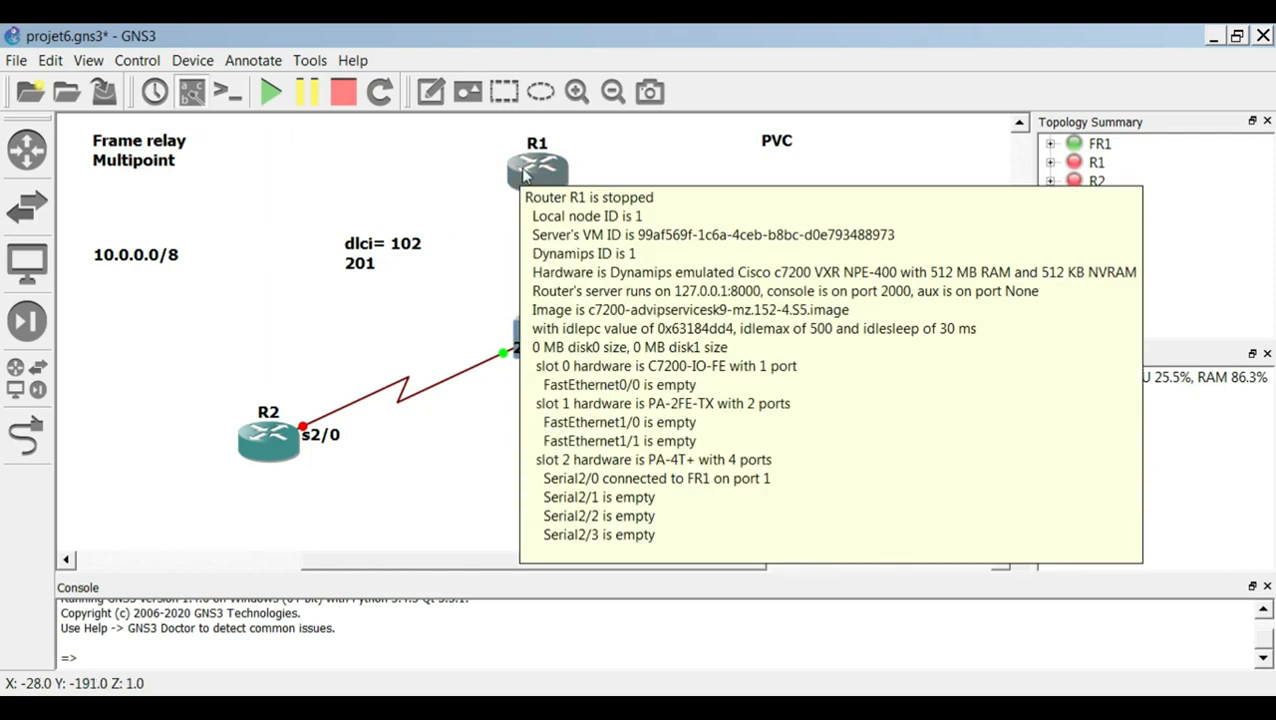
# Start all the routers in the topology
pyautogui.moveTo(533, 165)
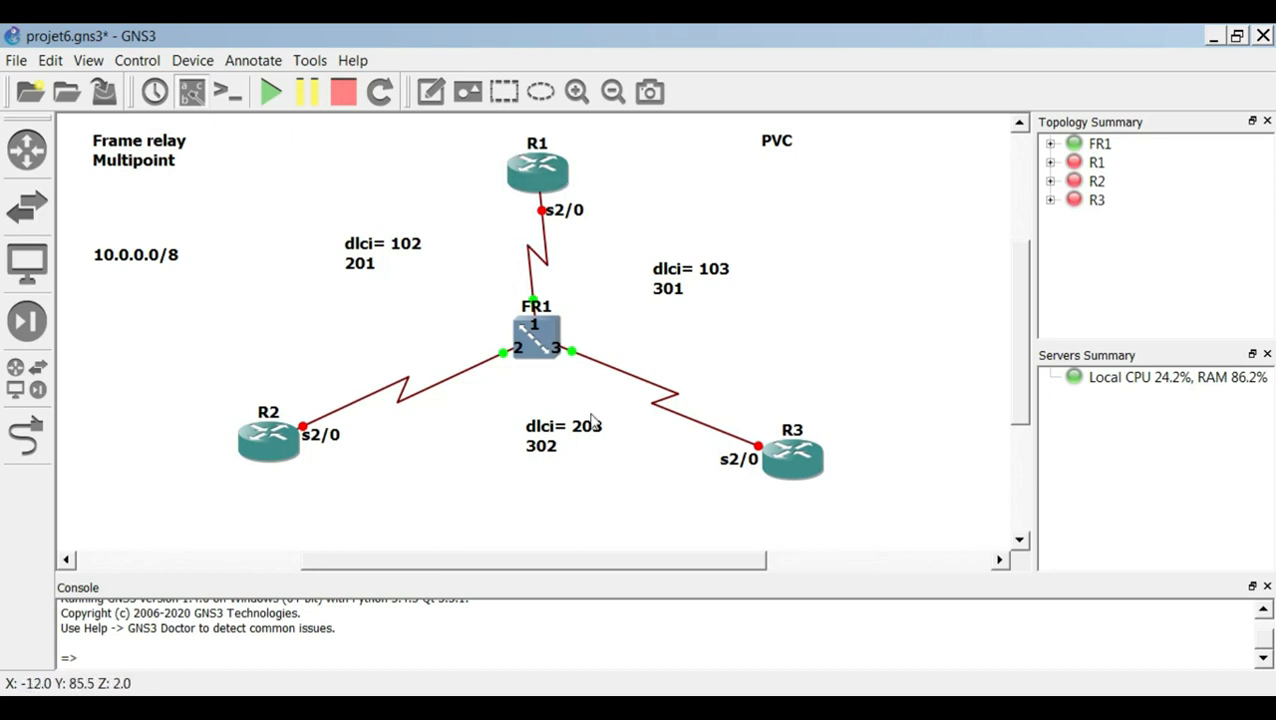
pyautogui.moveTo(551, 177)
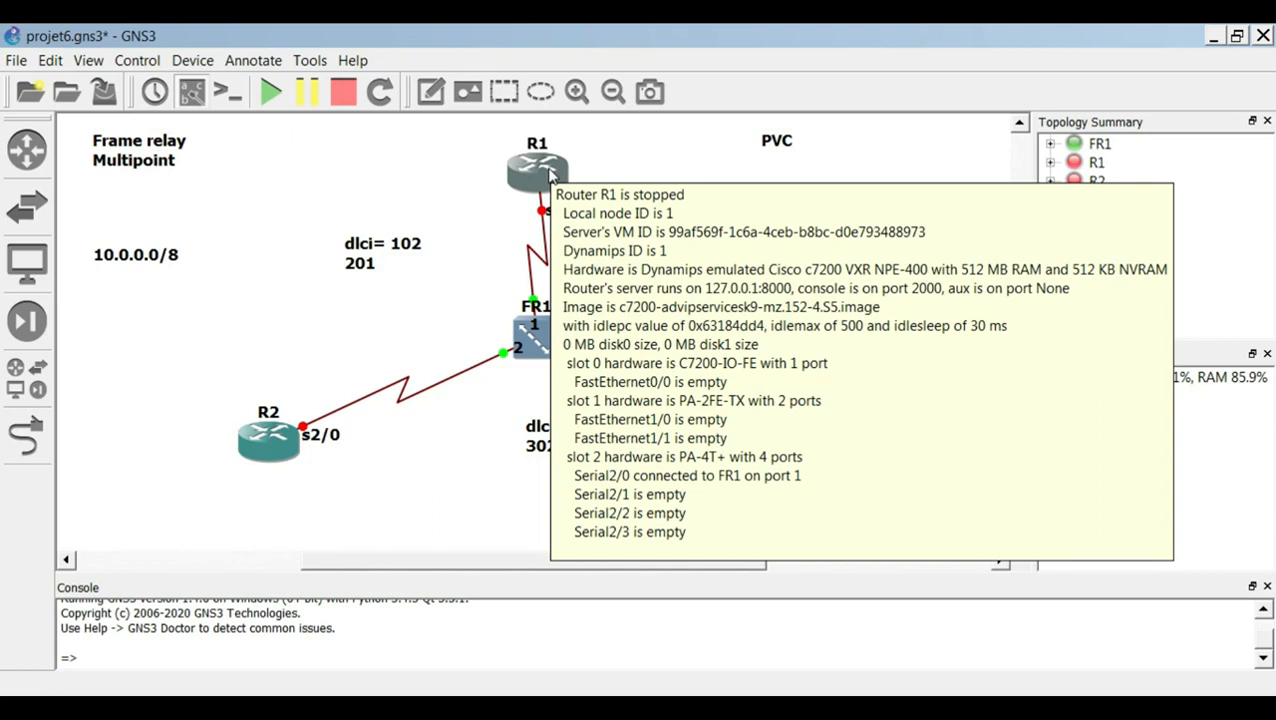
pyautogui.click(272, 93)
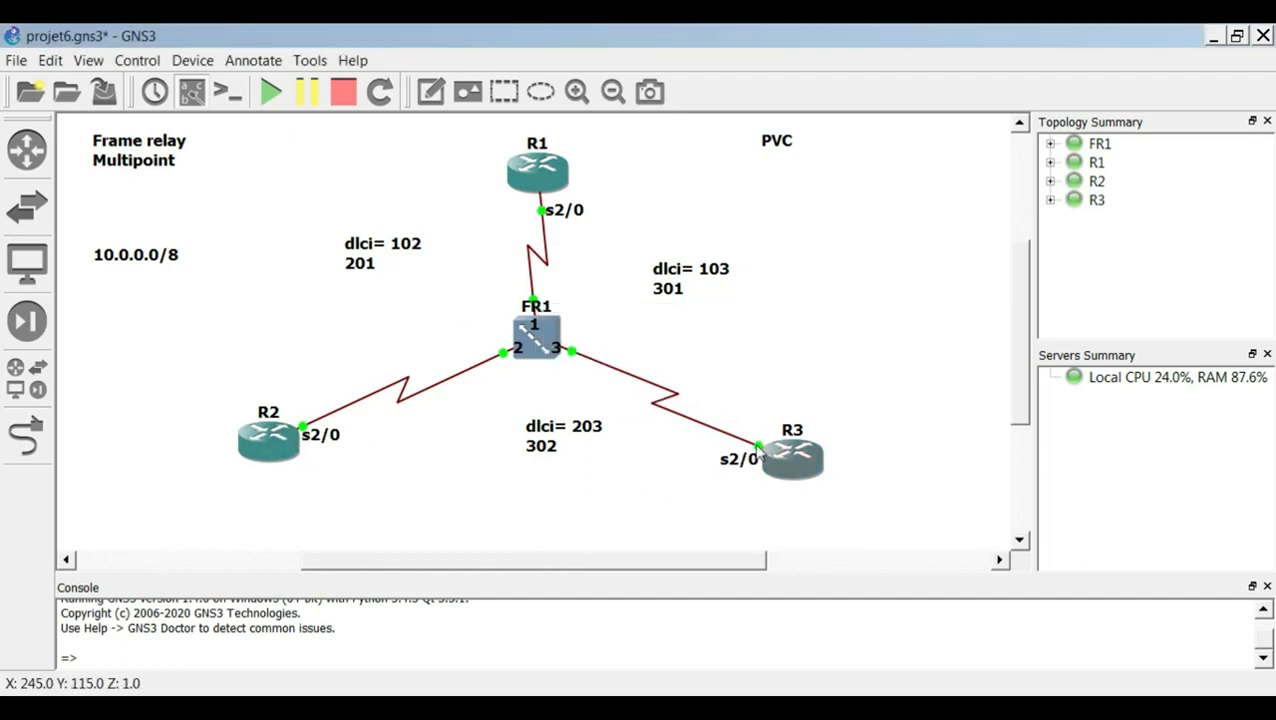
# Open R1's console, keeping only one console window and moving it away from the topology's left side
pyautogui.rightClick(546, 163)
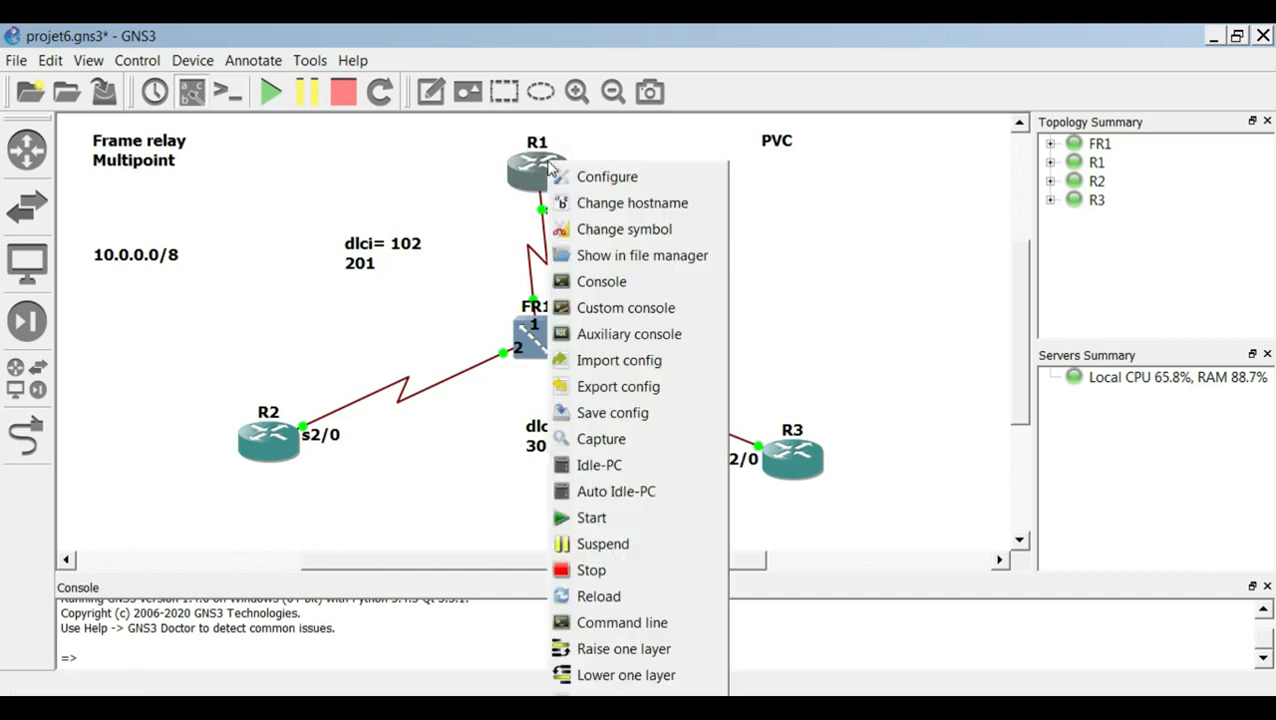
pyautogui.click(600, 281)
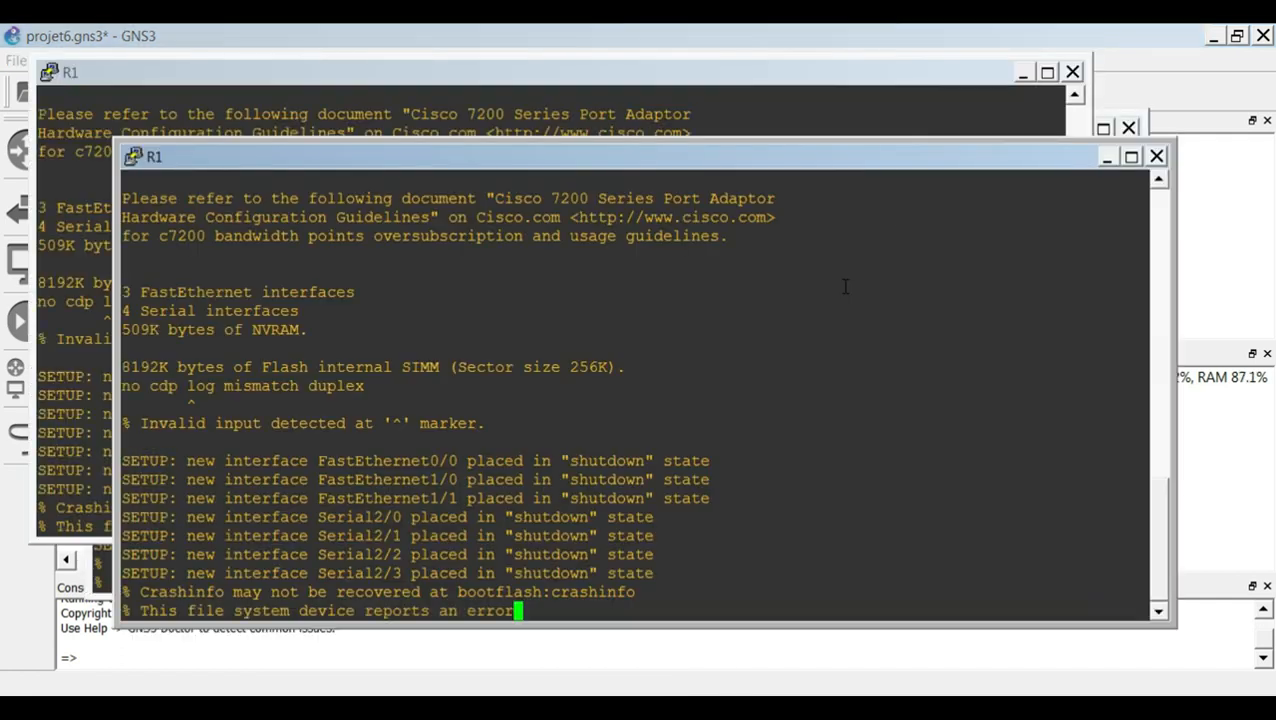
pyautogui.click(1156, 156)
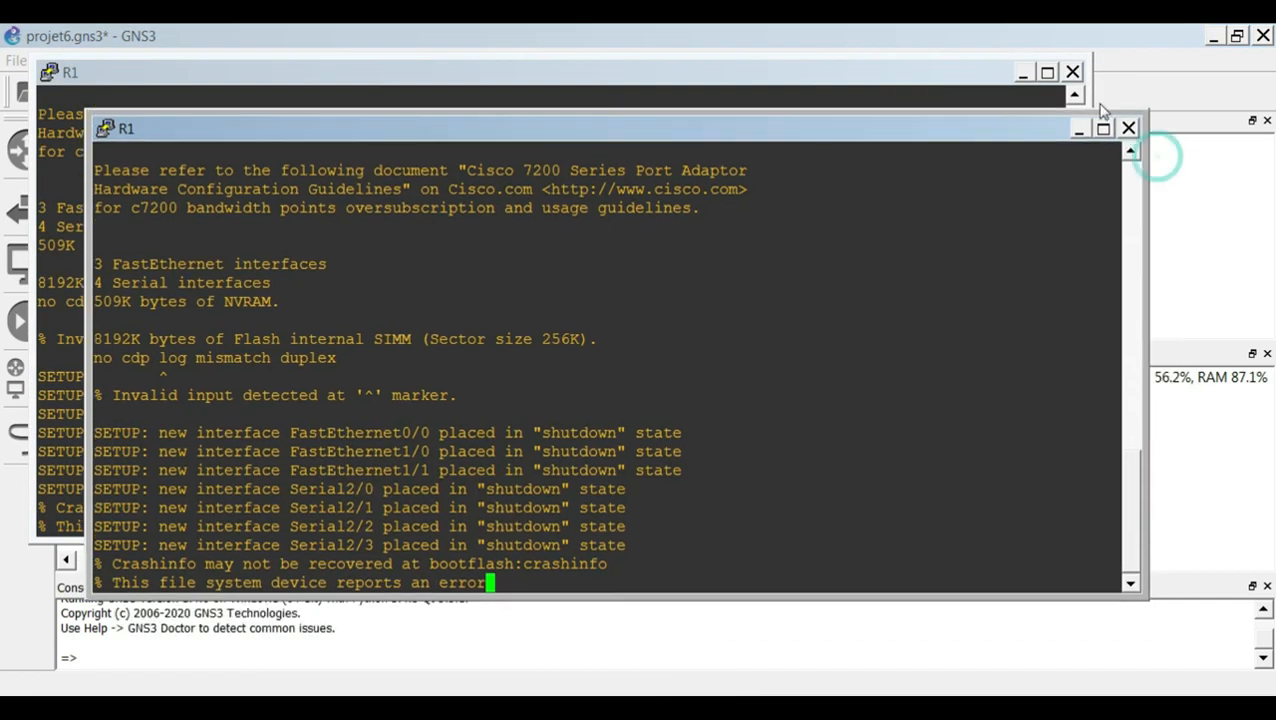
pyautogui.click(1128, 129)
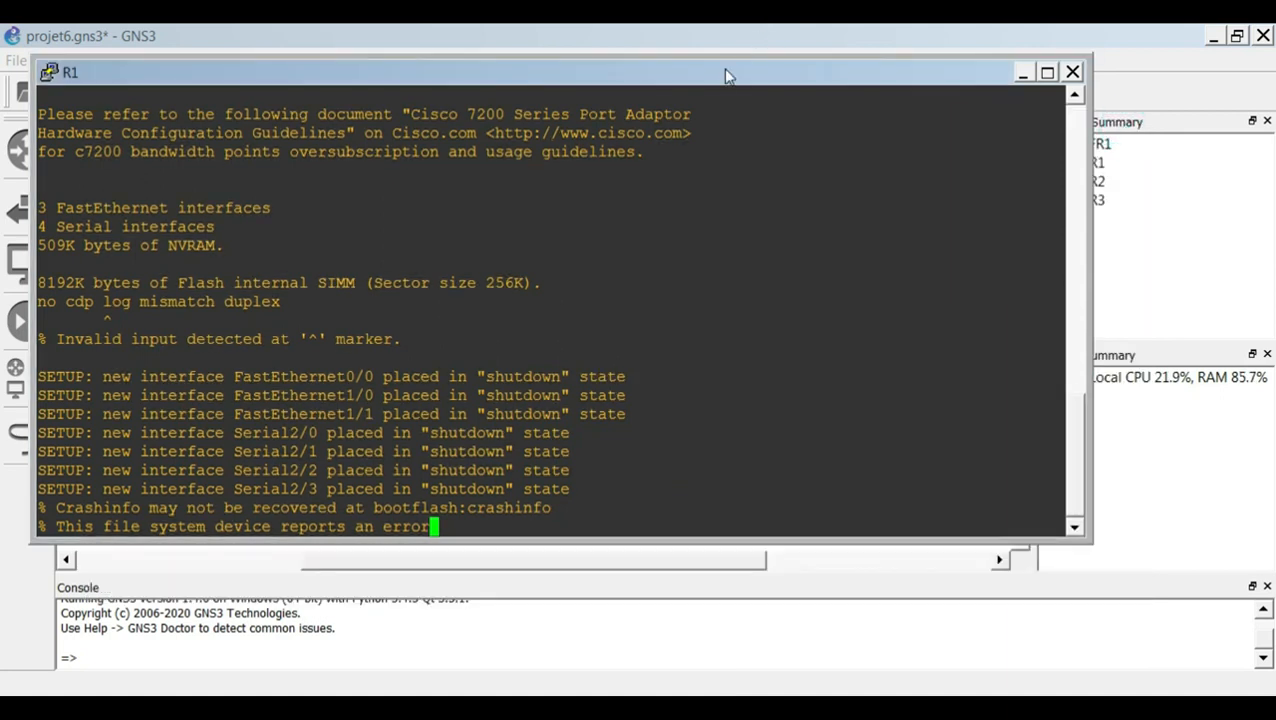
pyautogui.moveTo(722, 80); pyautogui.dragTo(988, 102)
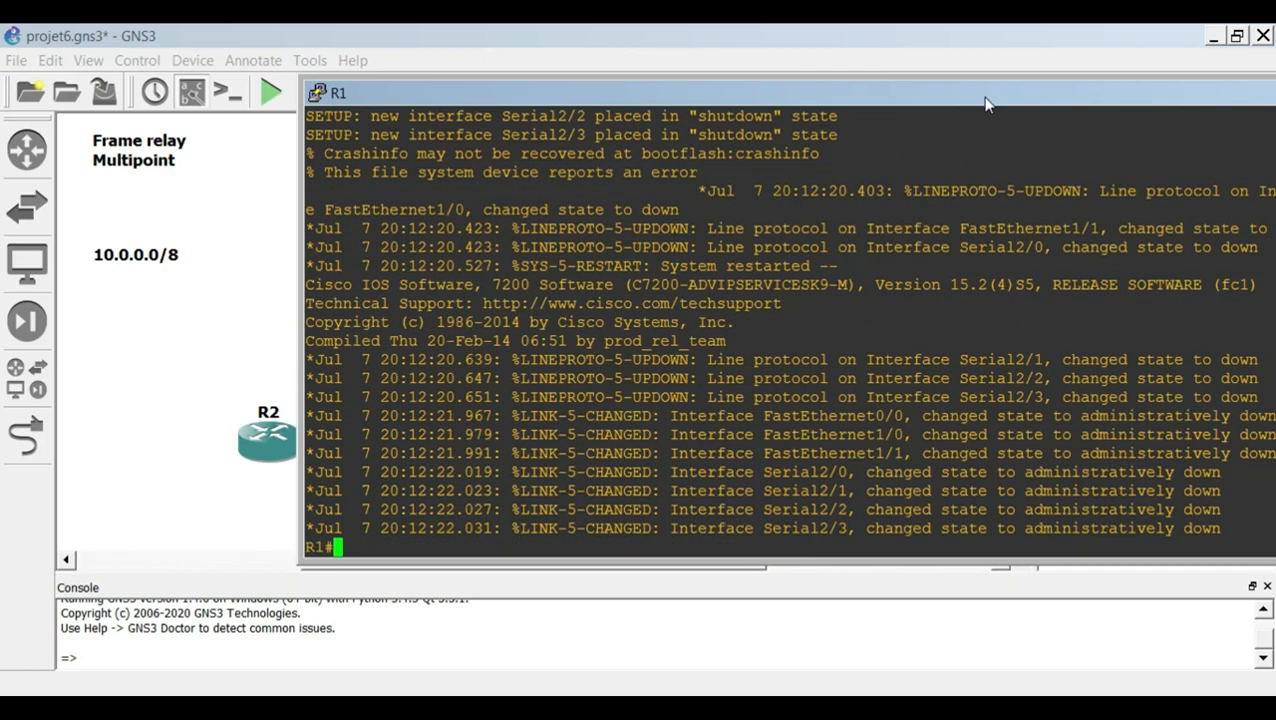
pyautogui.moveTo(937, 101)
pyautogui.mouseDown()
pyautogui.moveTo(928, 236)
pyautogui.moveTo(950, 113)
pyautogui.mouseUp()
# Enter global configuration mode on R1 with "conf t" and open interface configuration with "int s2/0"
pyautogui.write('conf t')
pyautogui.press('Return')
pyautogui.write('int s2')
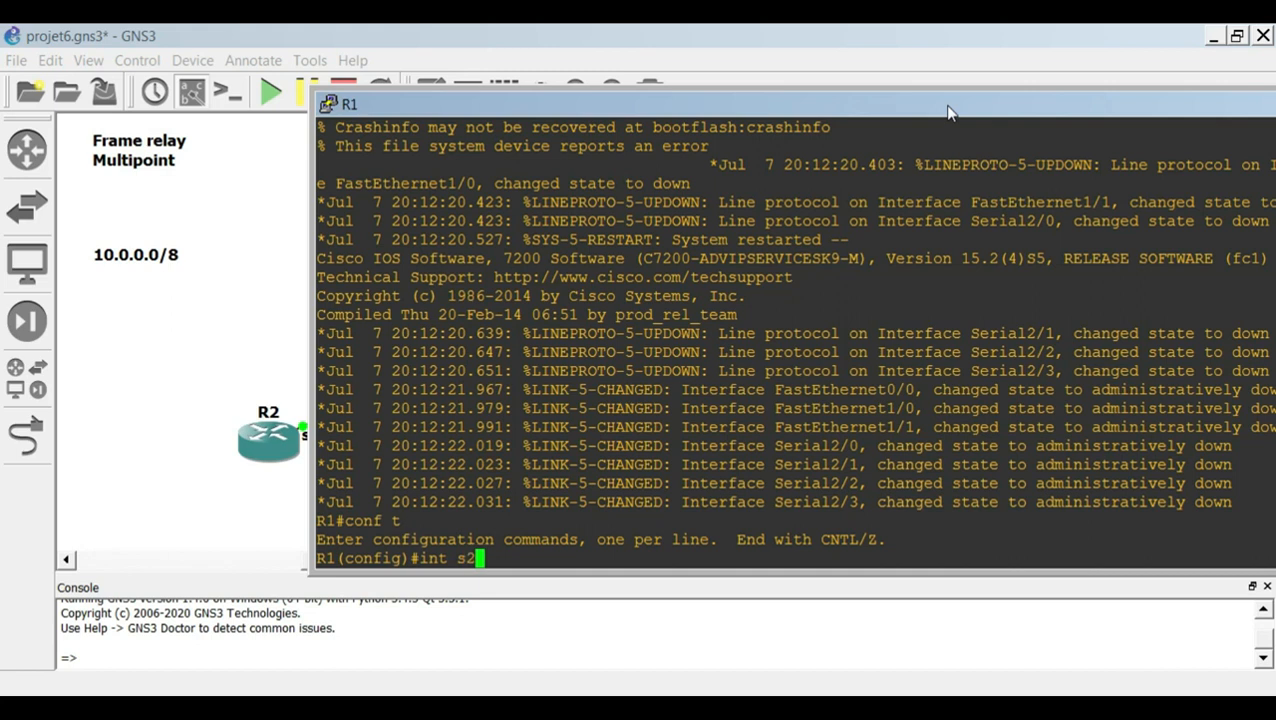
pyautogui.write('/0')
pyautogui.press('Return')
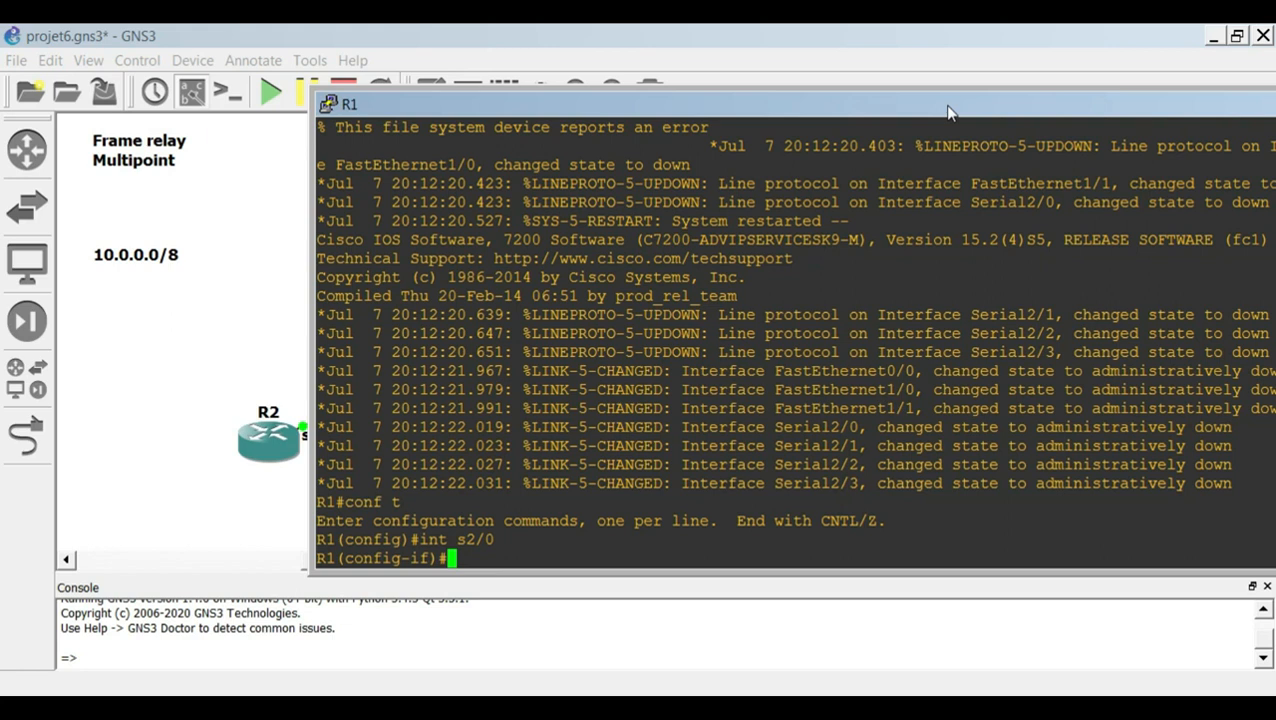
# Set Frame Relay encapsulation on R1's s2/0 with "encapsulation frame-relay" and enable the interface with "no sh"
pyautogui.write('encapsulatio')
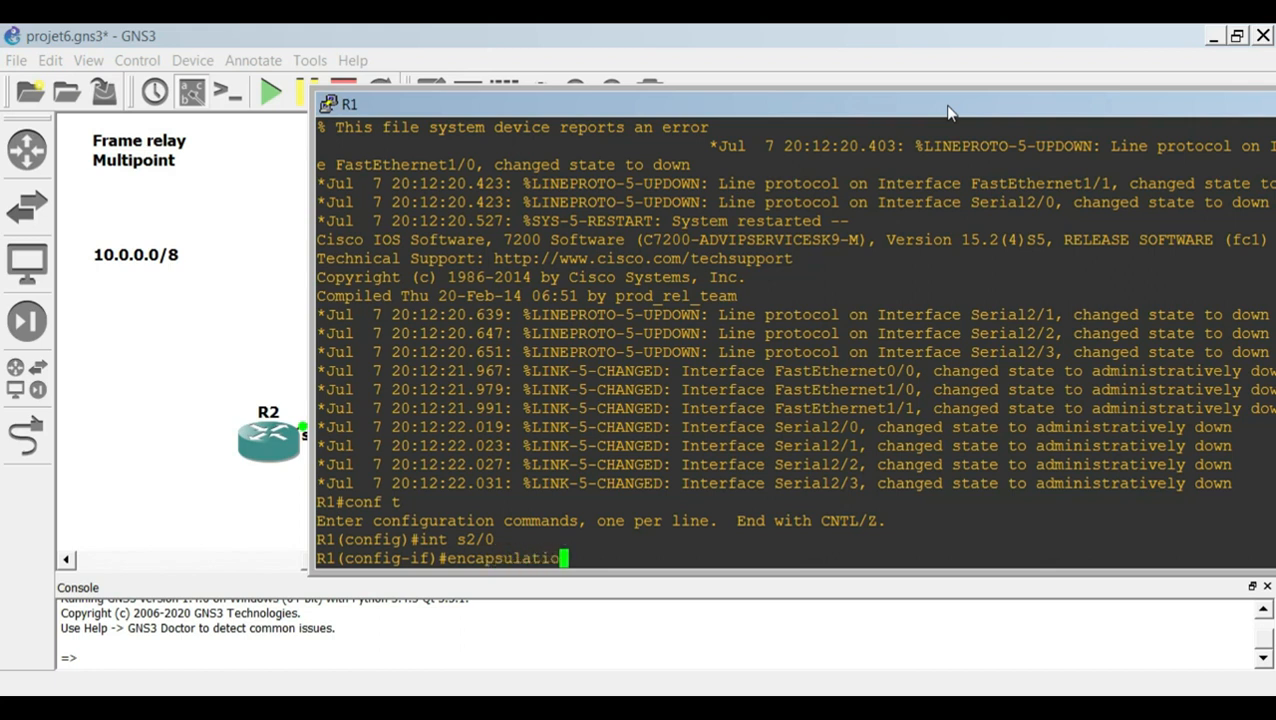
pyautogui.write('n frame-relay')
pyautogui.press('Return')
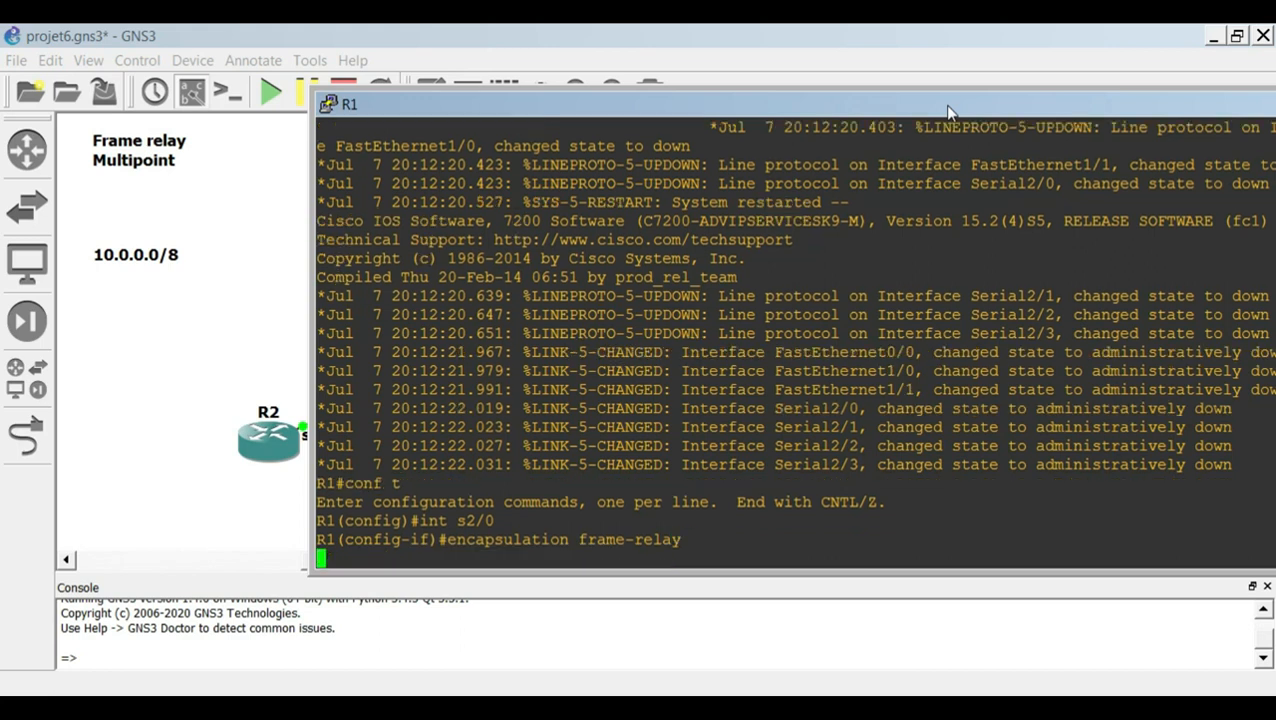
pyautogui.write('no sh')
pyautogui.press('Return')
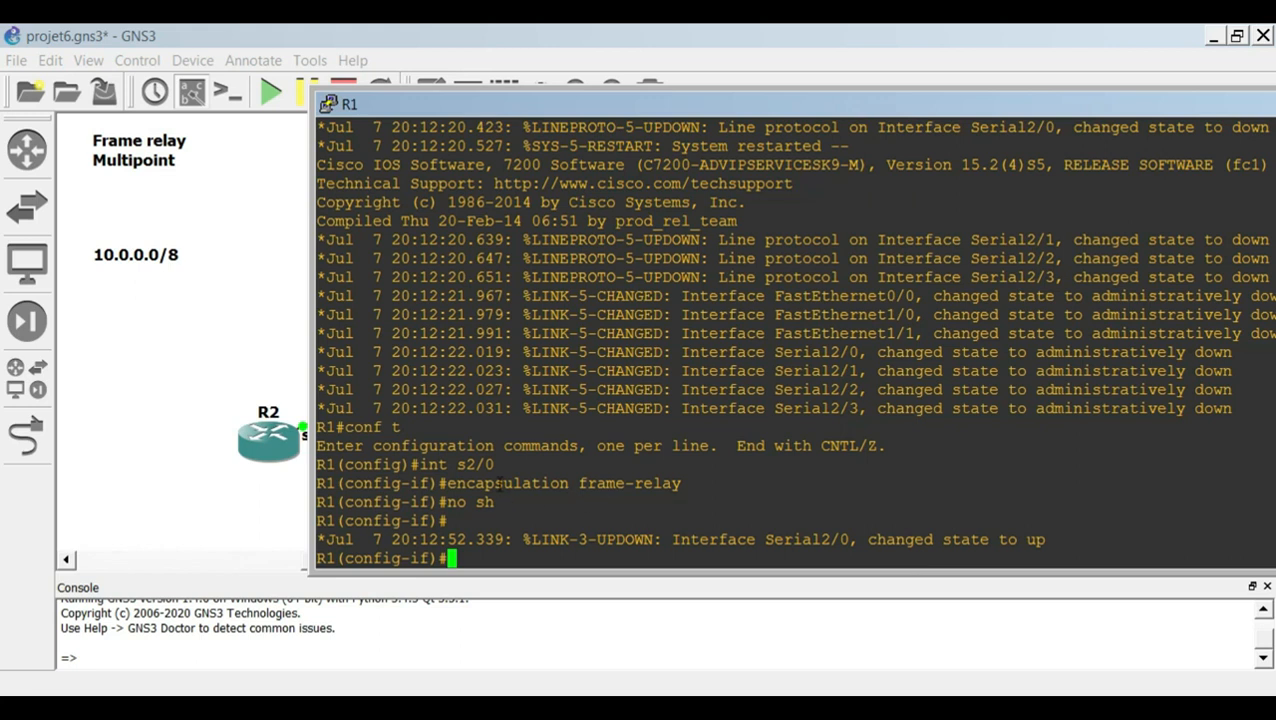
# Exit the s2/0 configuration on R1 and create its multipoint subinterface with "int s2/0.1 multipoint"
pyautogui.click(228, 345)
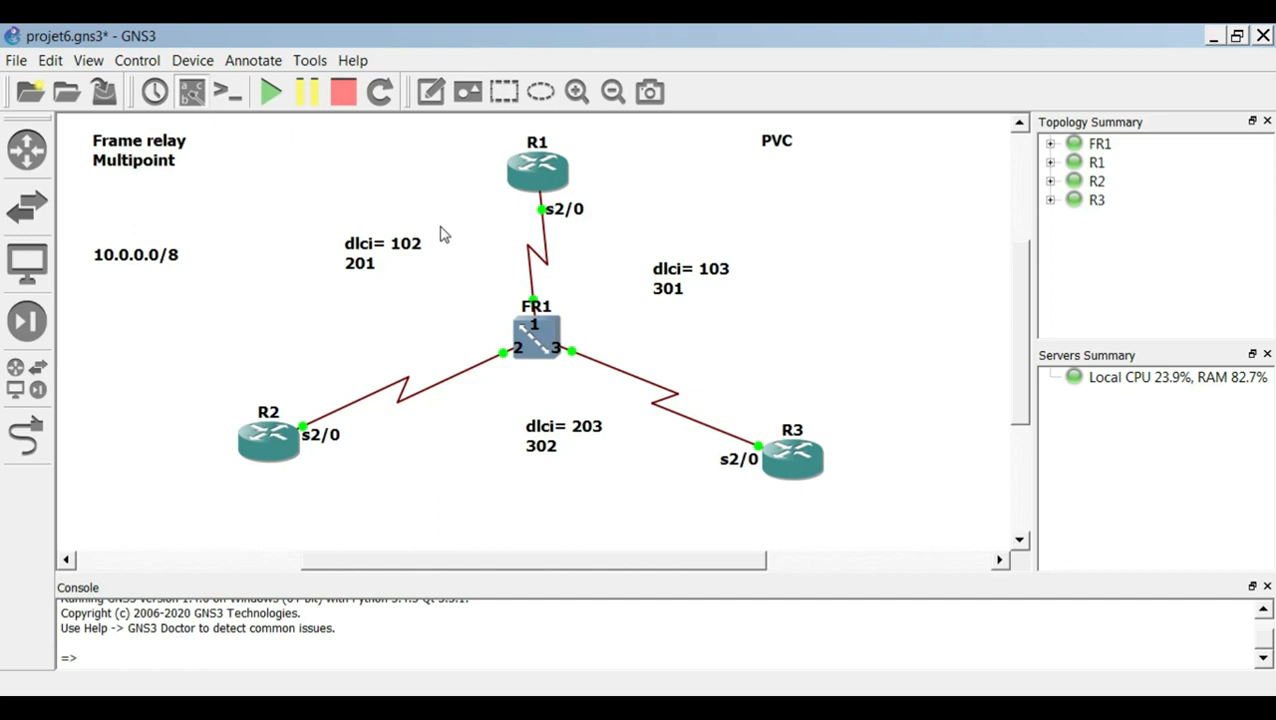
pyautogui.hotkey('alt', 'Tab')
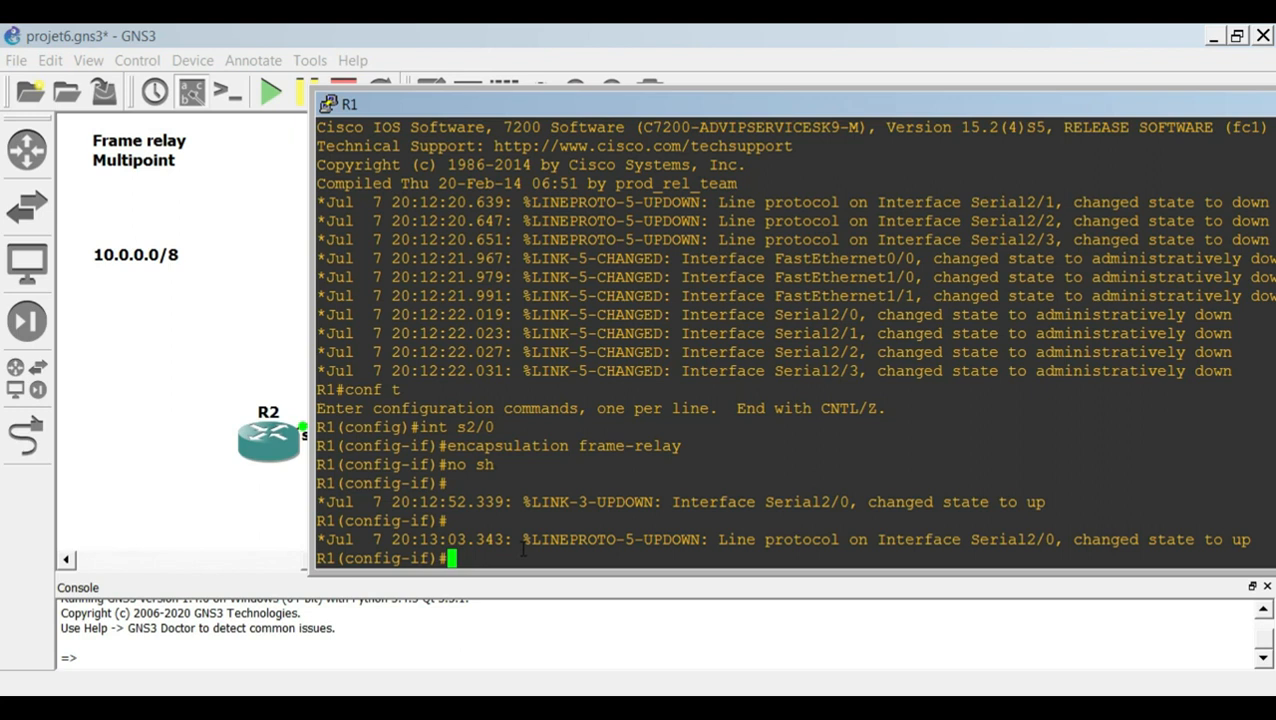
pyautogui.write('exit')
pyautogui.press('Return')
pyautogui.write('int s2/0.')
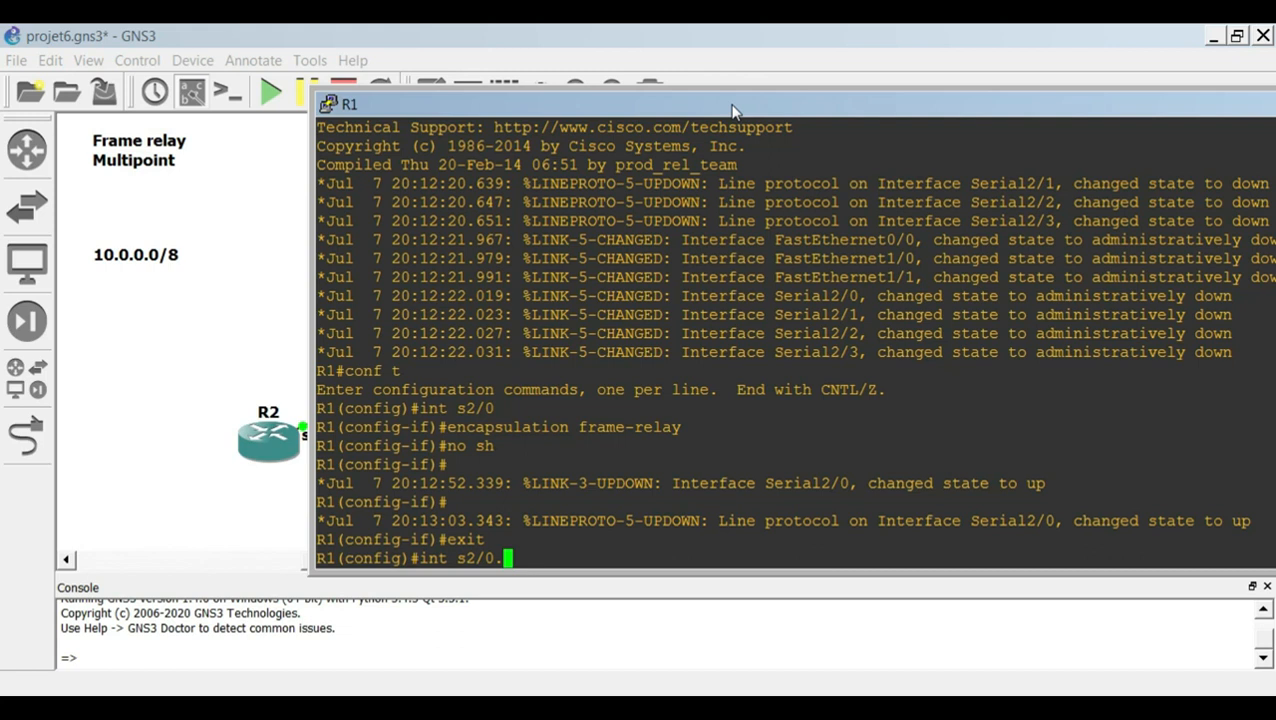
pyautogui.write('1')
pyautogui.moveTo(733, 110); pyautogui.dragTo(531, 491)
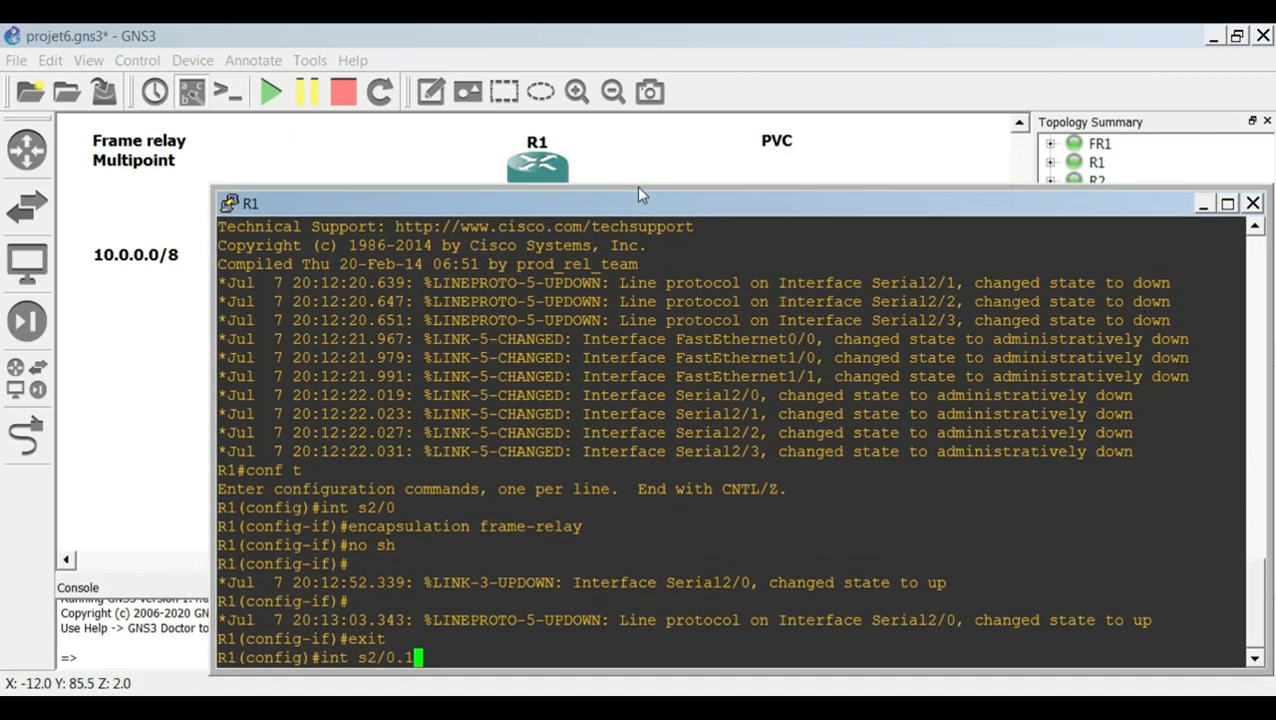
pyautogui.moveTo(640, 195); pyautogui.dragTo(634, 156)
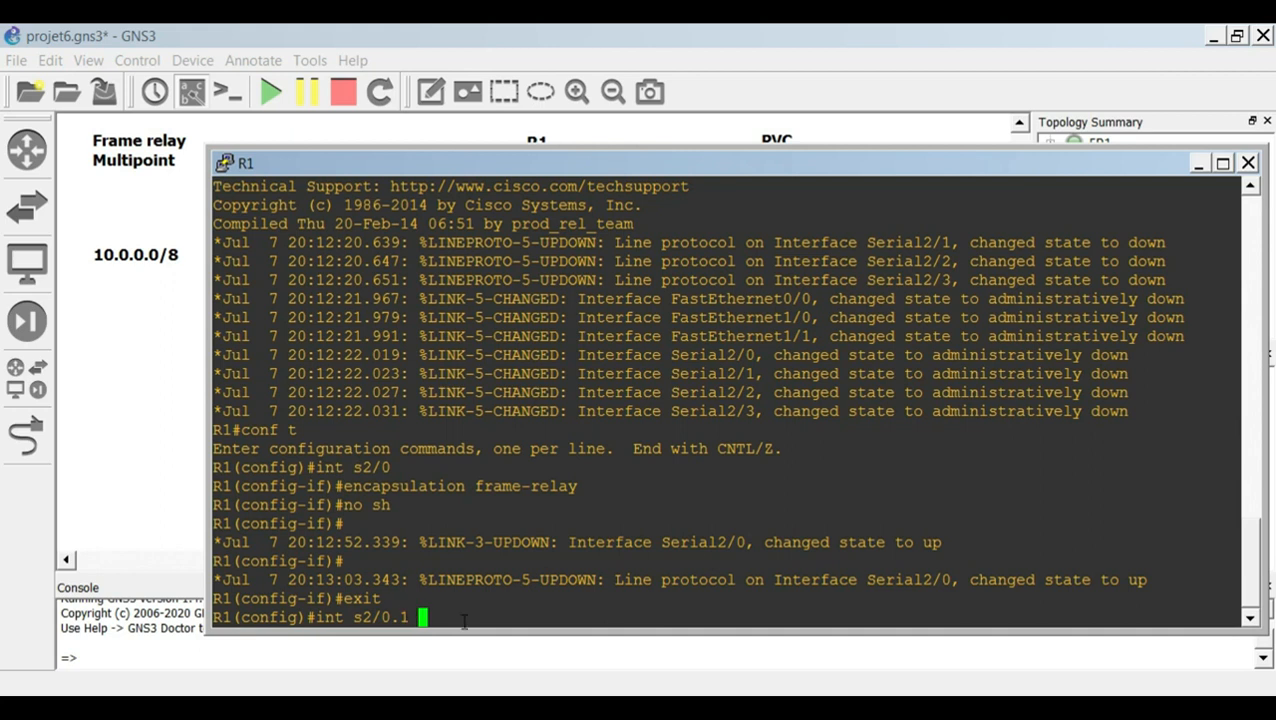
pyautogui.write('multipoint')
pyautogui.press('Return')
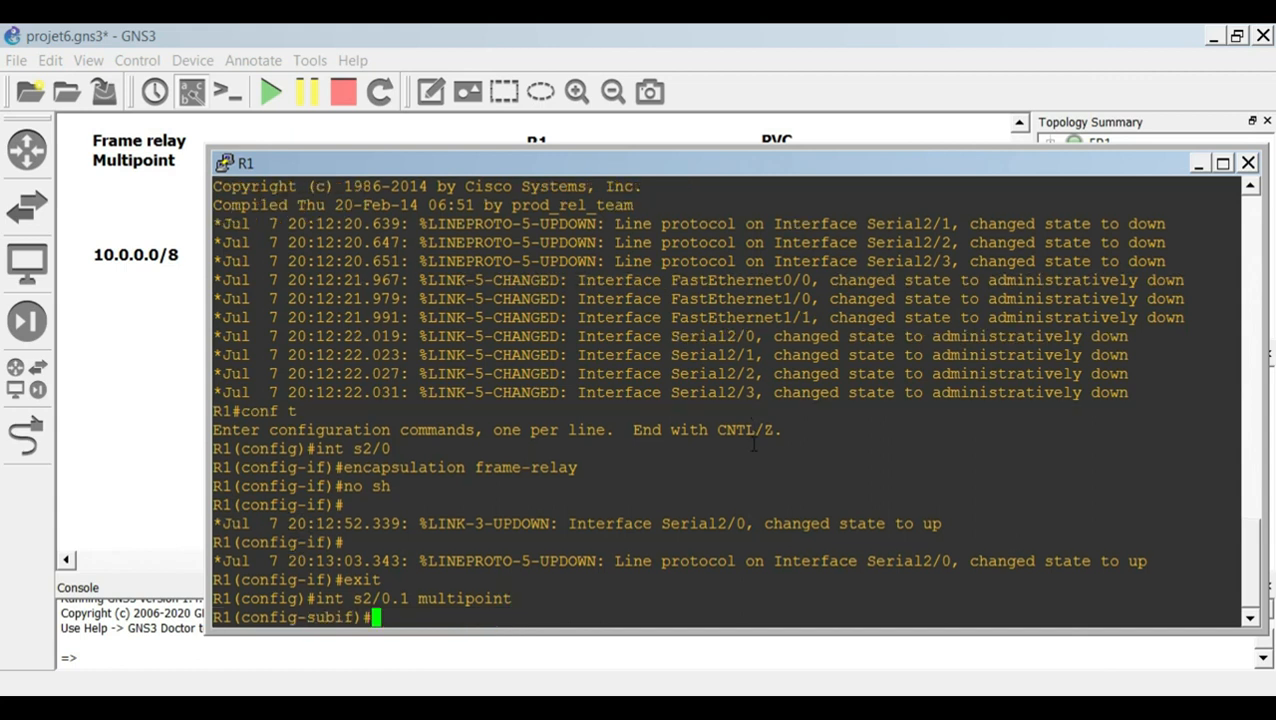
# Add the host-address notes ".1", ".2" and ".3" beside the s2/0 interfaces of R1, R2 and R3 in the topology
pyautogui.click(140, 413)
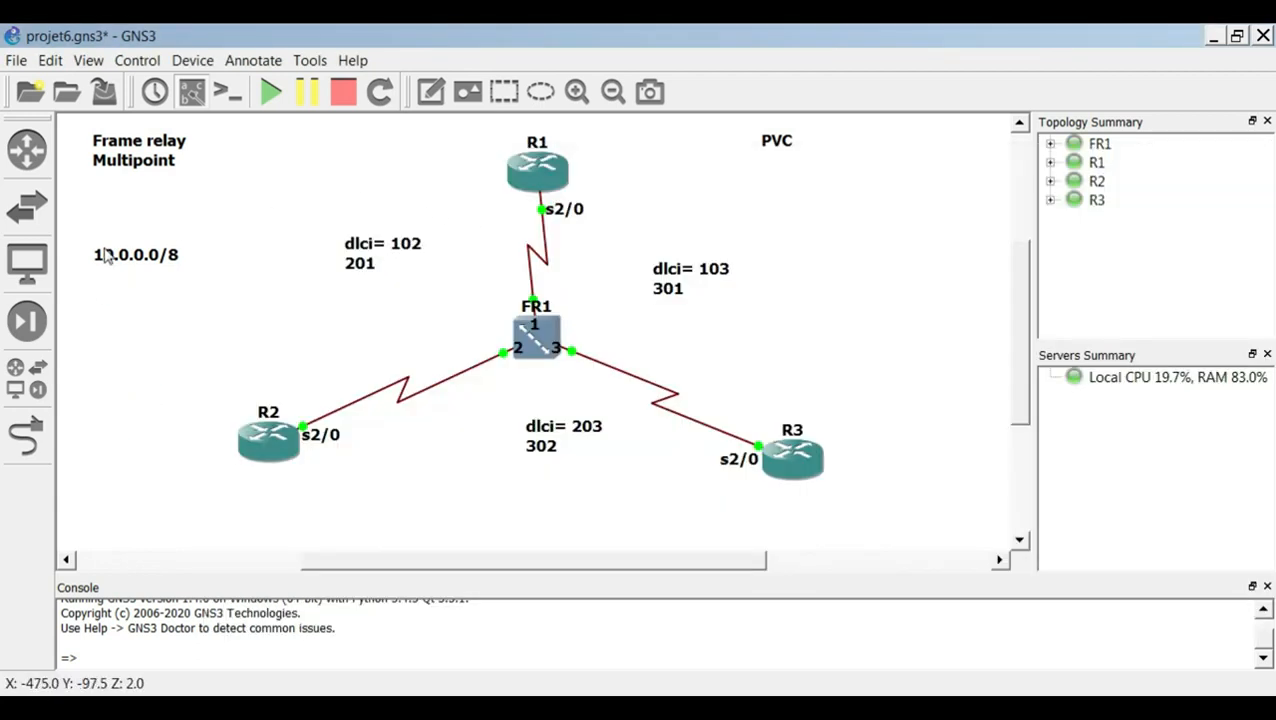
pyautogui.click(434, 89)
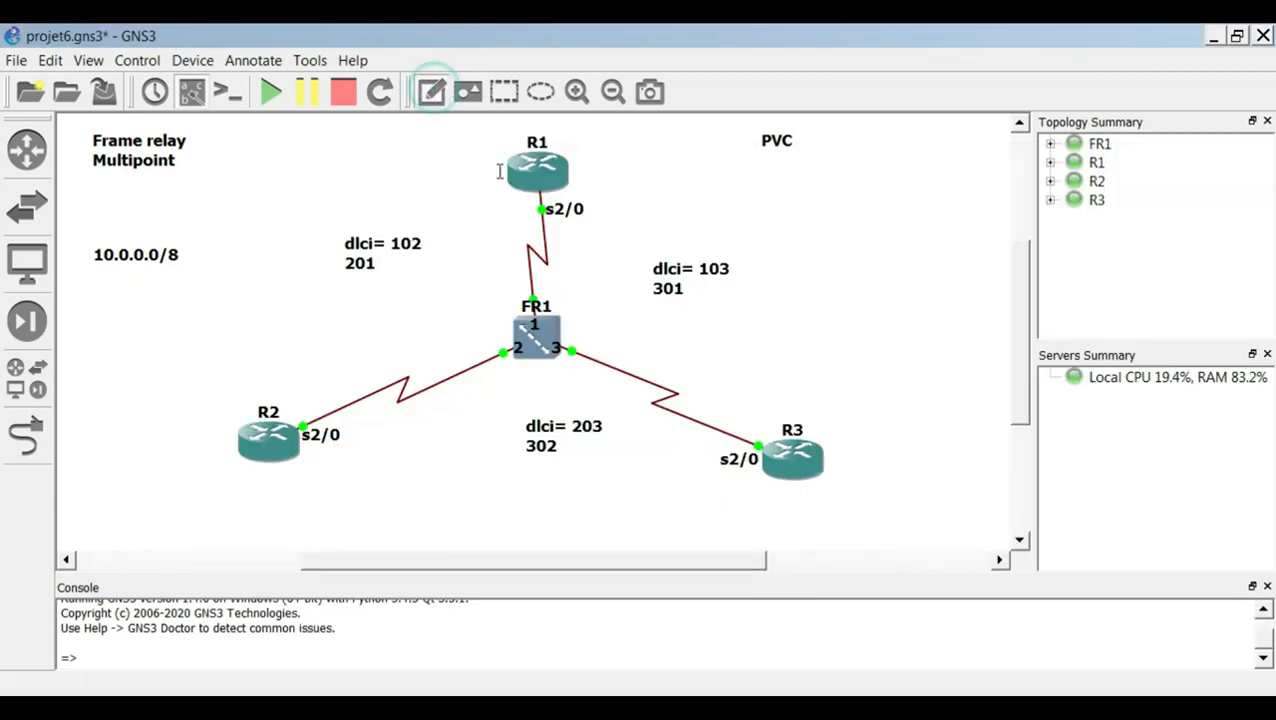
pyautogui.click(516, 210)
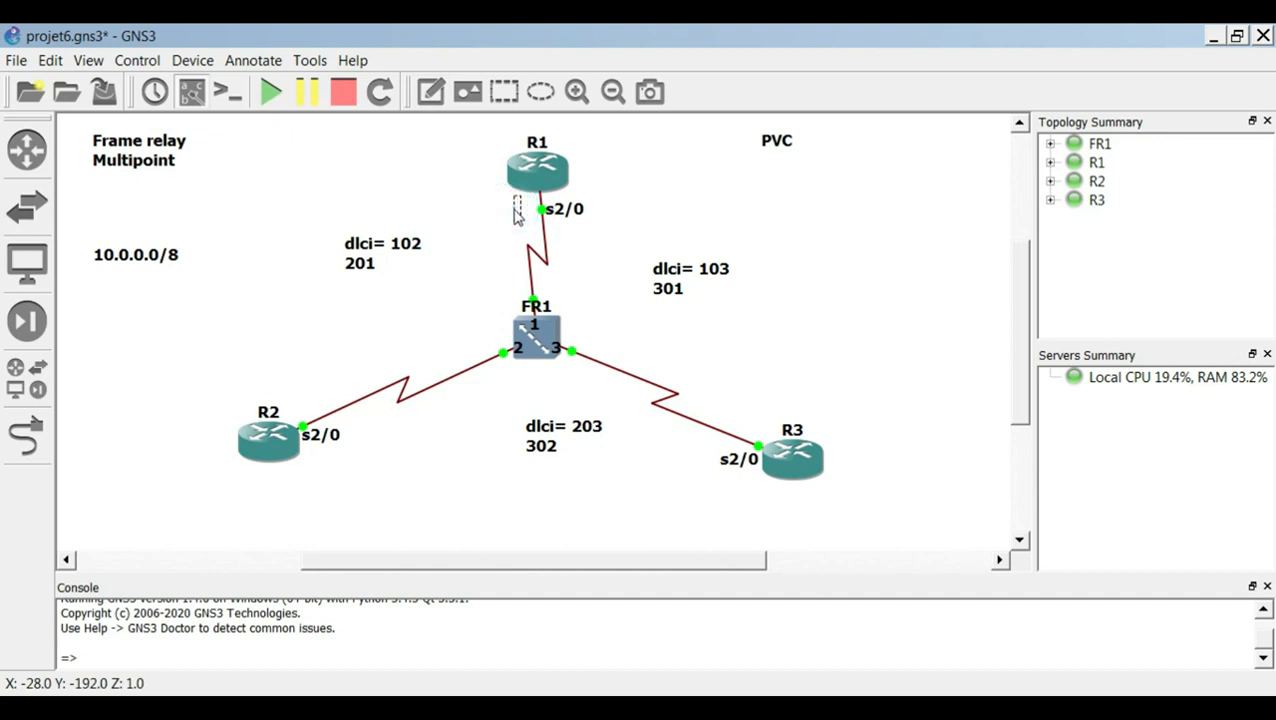
pyautogui.write('1')
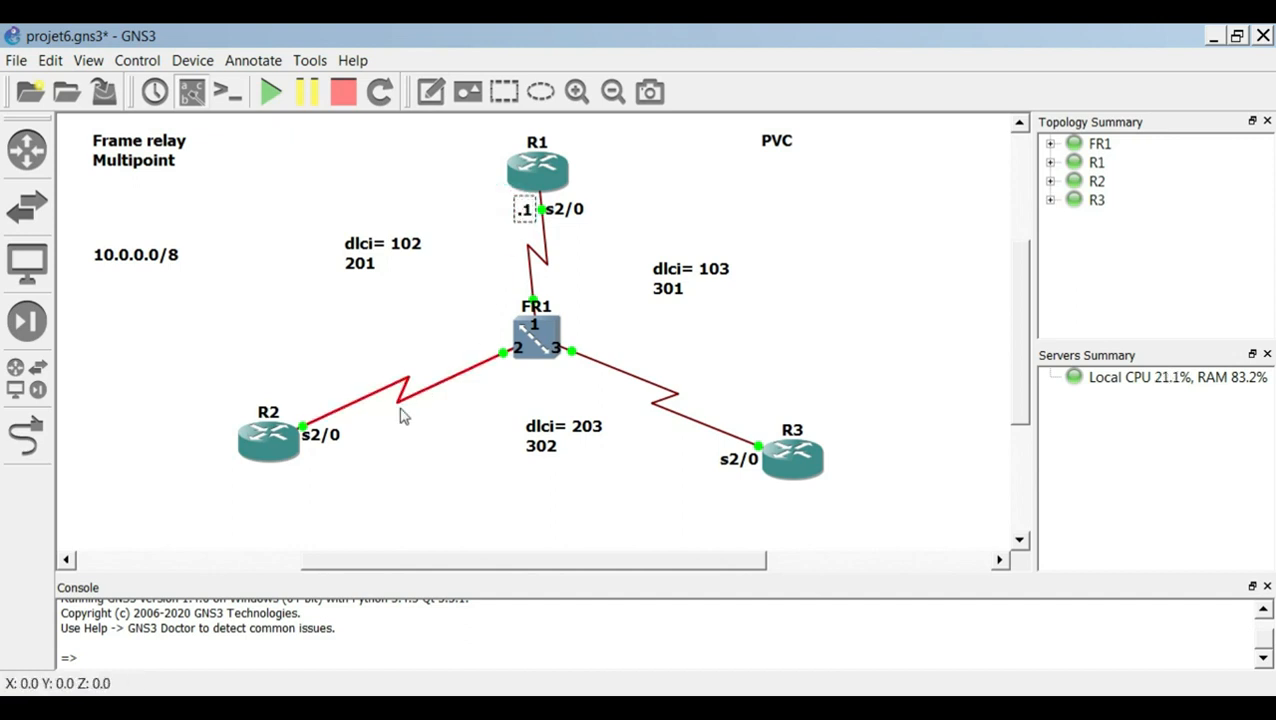
pyautogui.click(432, 90)
pyautogui.click(306, 403)
pyautogui.write('.2')
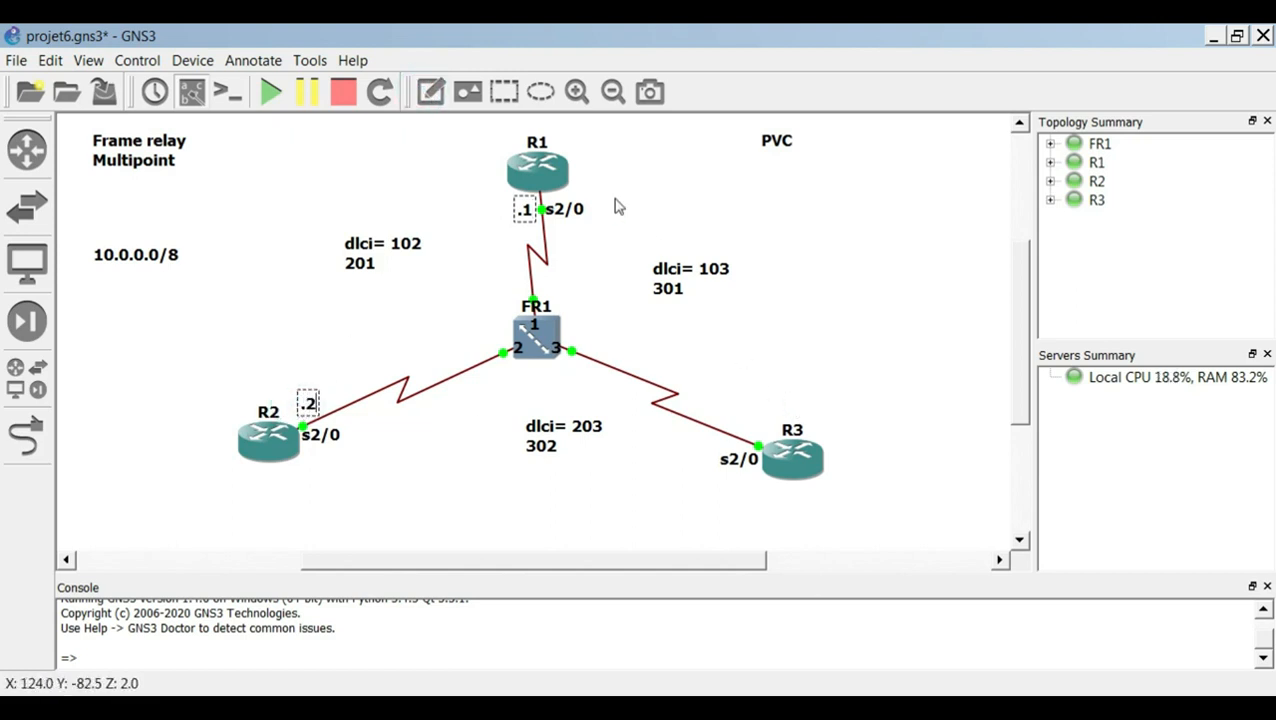
pyautogui.click(430, 92)
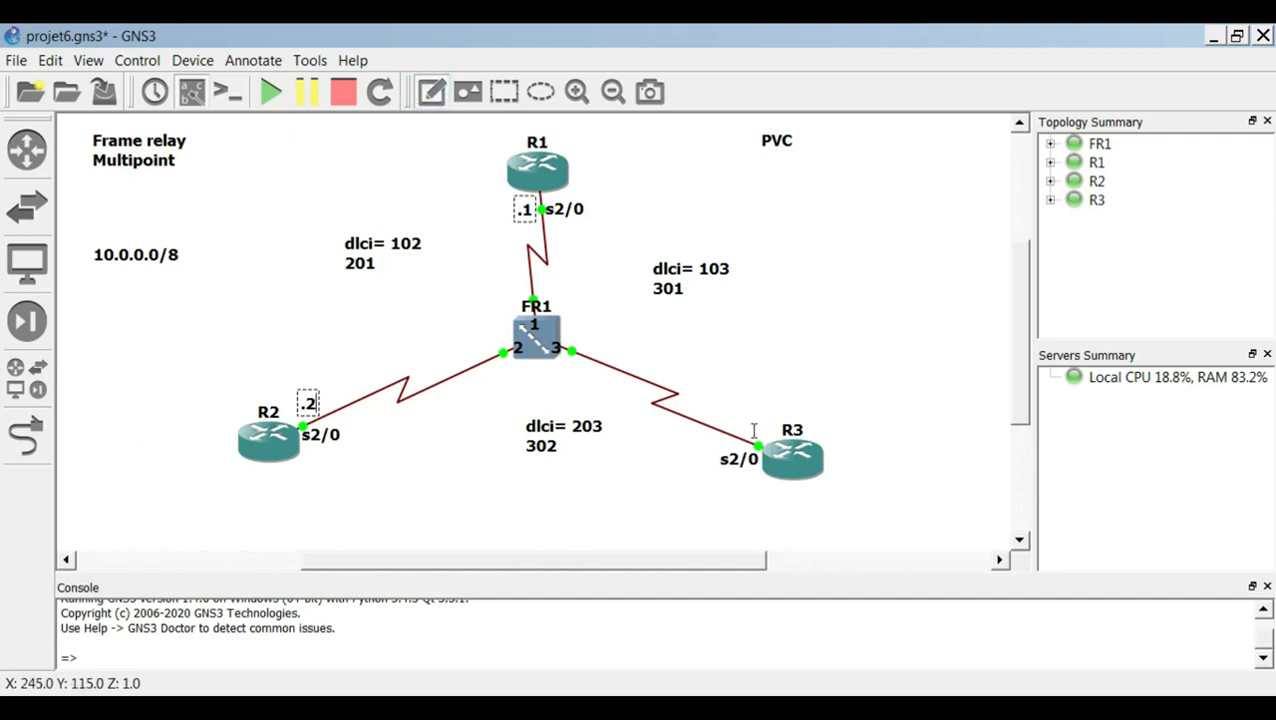
pyautogui.click(750, 425)
pyautogui.write('.3')
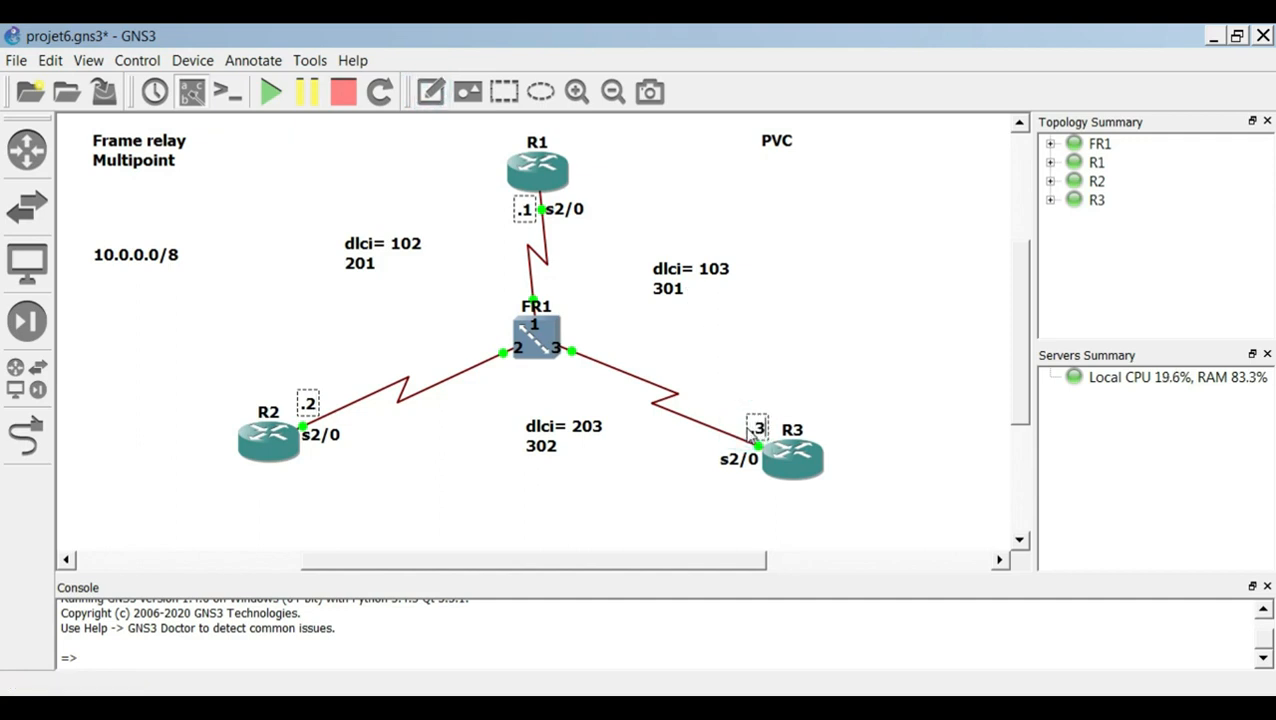
pyautogui.click(898, 341)
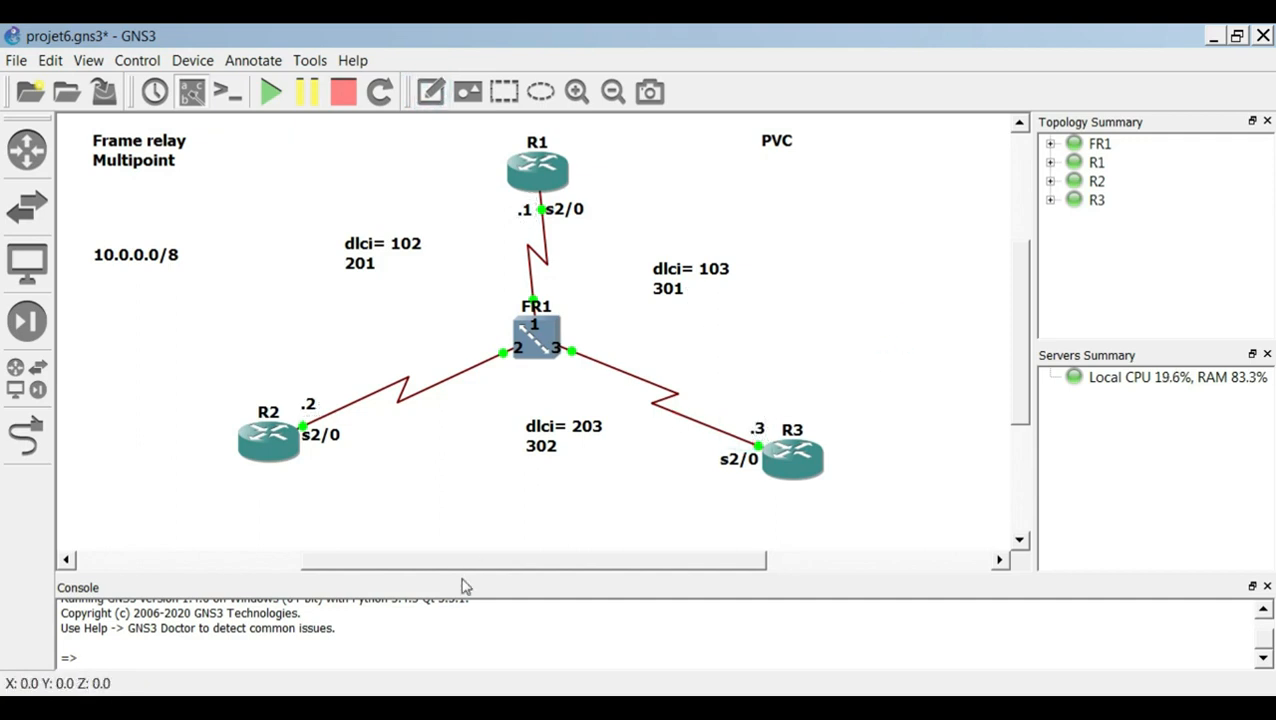
# Return to R1's console and assign the subinterface its address with "ip add 10.0.0.1 255.0.0.0"
pyautogui.click(568, 708)
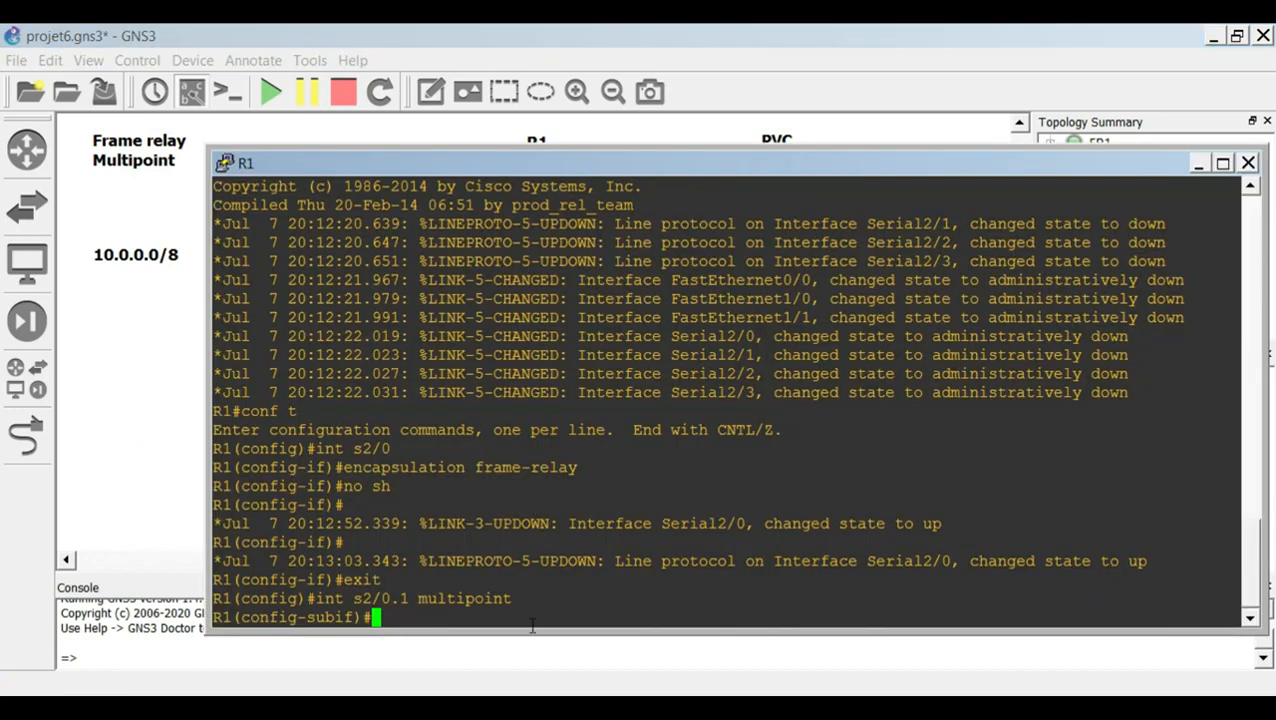
pyautogui.write('ip add 10')
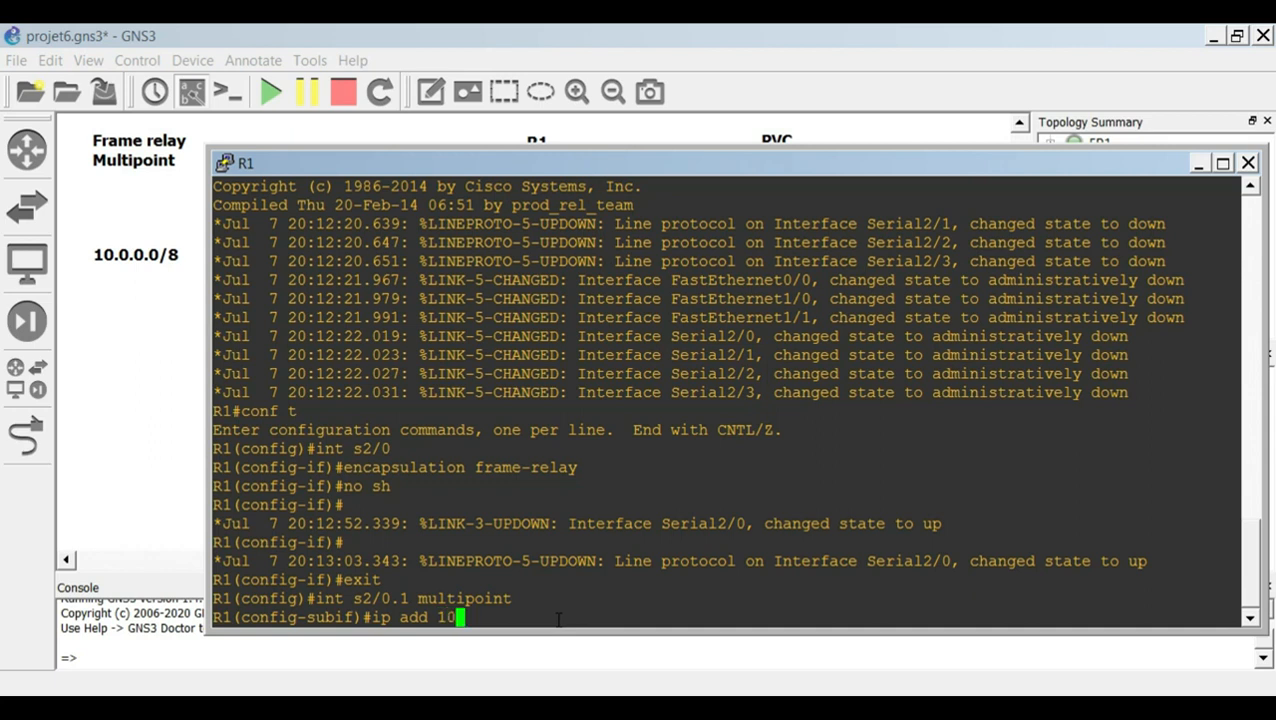
pyautogui.write('.0.0.1 255.0.0.0')
pyautogui.press('Return')
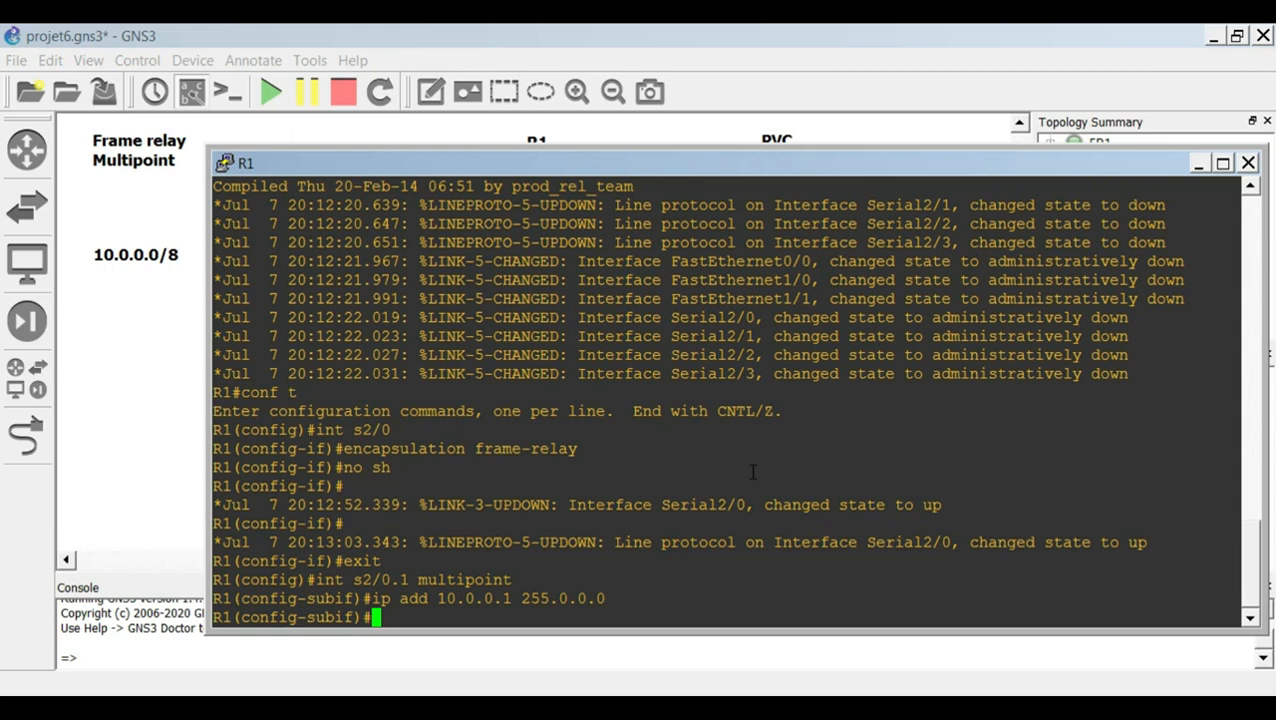
# Assign DLCI 102 to R1's subinterface with "frame-relay interface-dlci 102" and exit DLCI configuration mode
pyautogui.write('frame-rela')
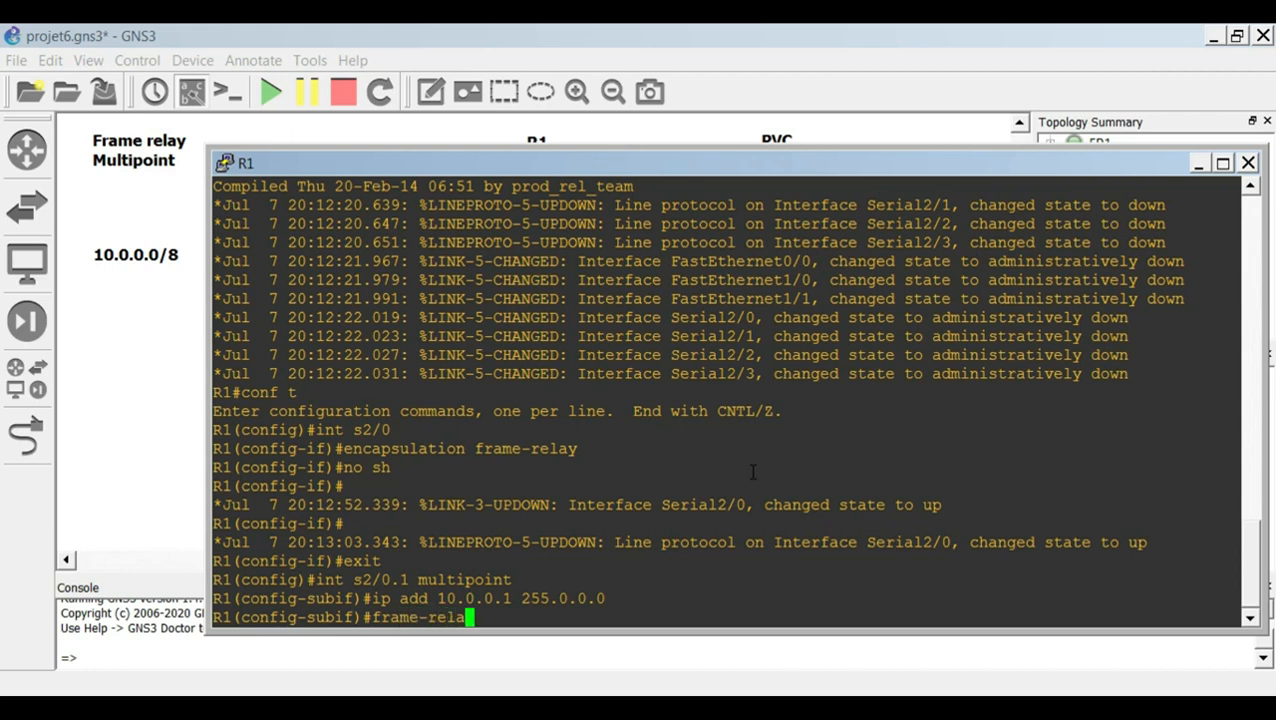
pyautogui.write('y interface-')
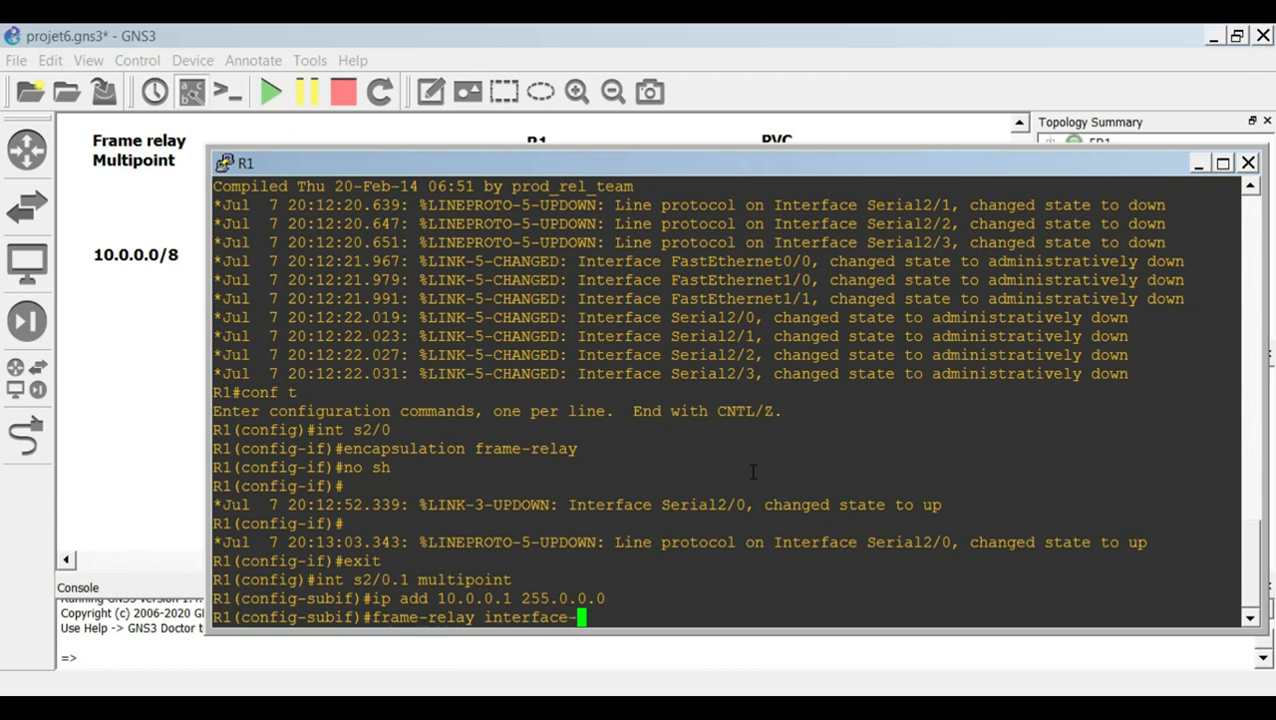
pyautogui.write('dlci')
pyautogui.moveTo(769, 162); pyautogui.dragTo(943, 521)
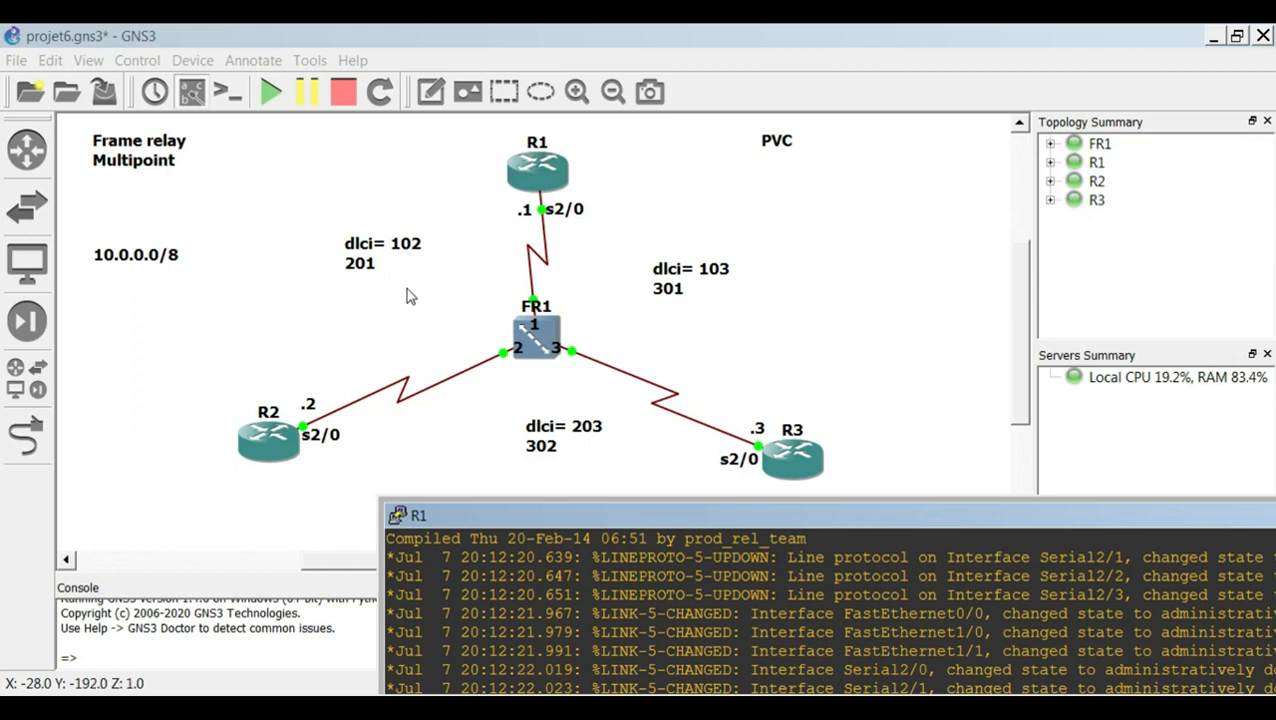
pyautogui.moveTo(585, 520); pyautogui.dragTo(452, 172)
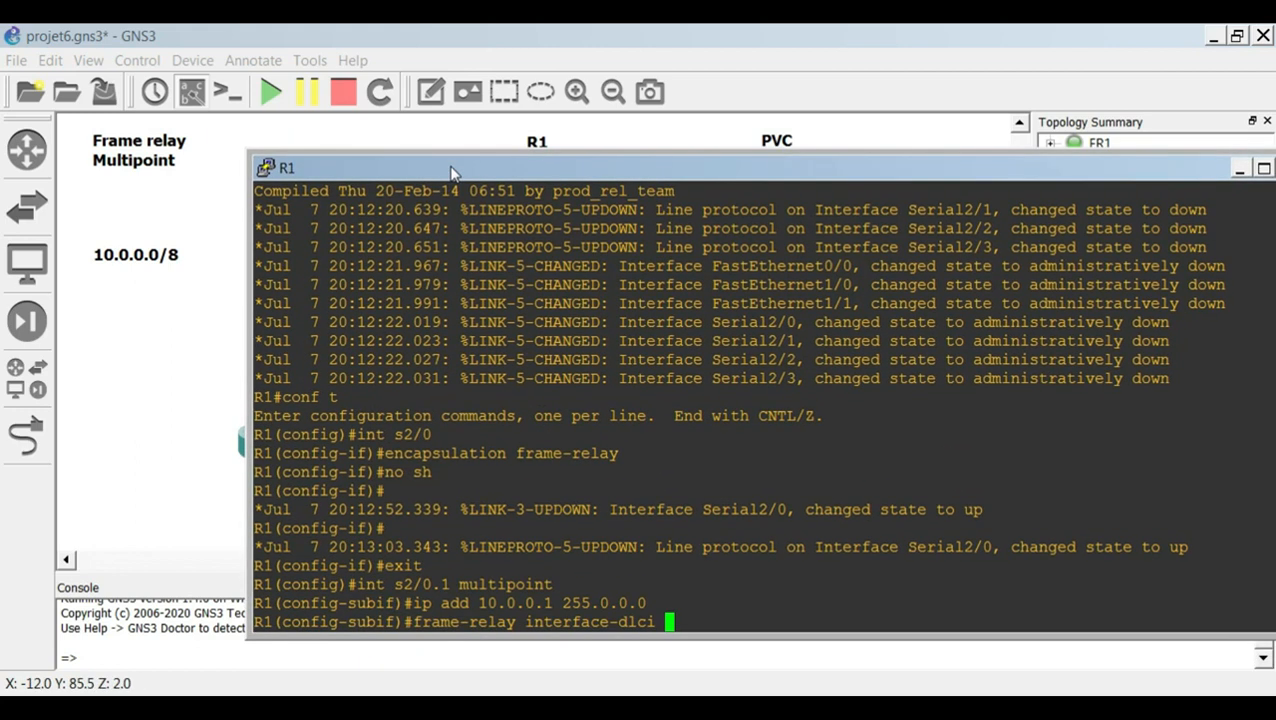
pyautogui.write('102')
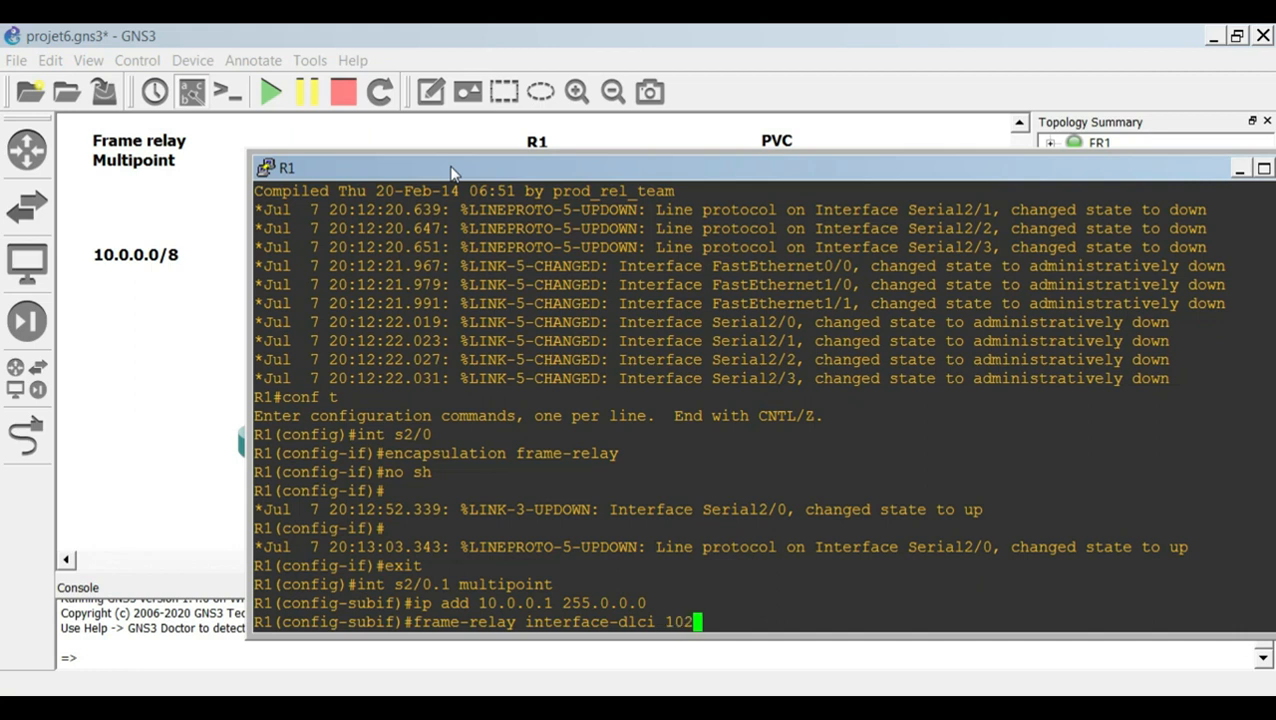
pyautogui.press('Return')
pyautogui.write('exit')
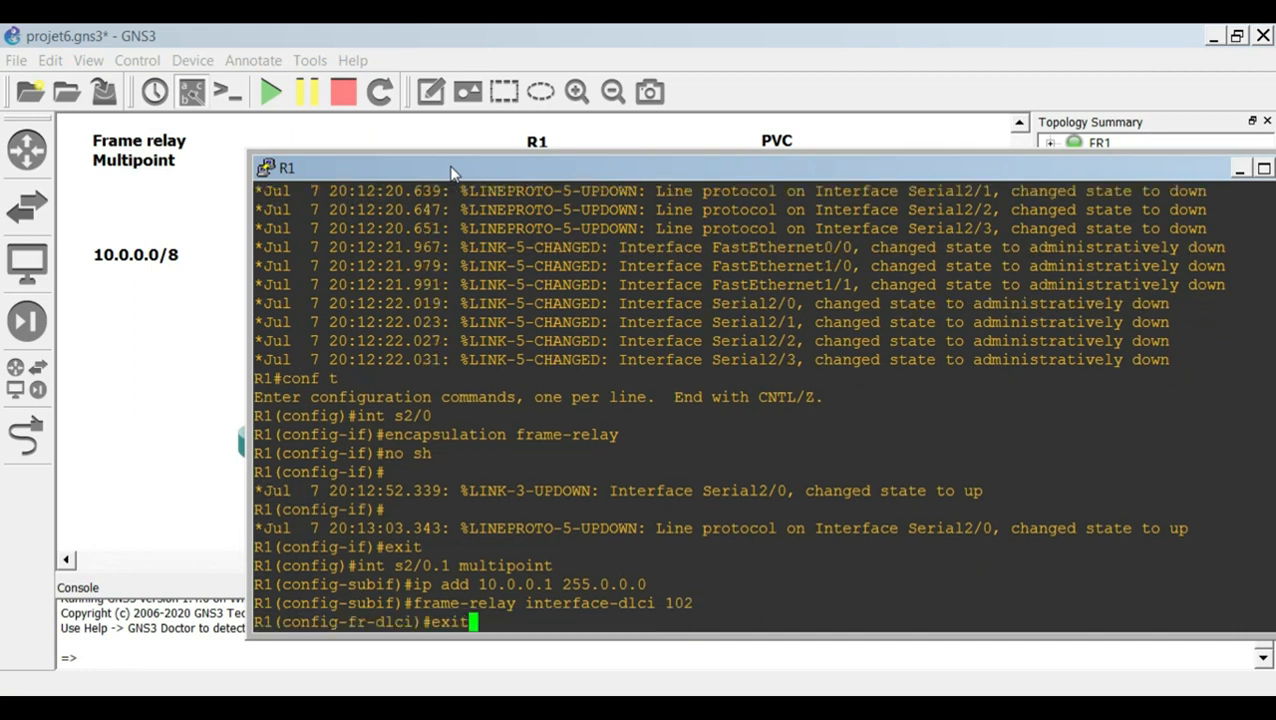
pyautogui.press('Return')
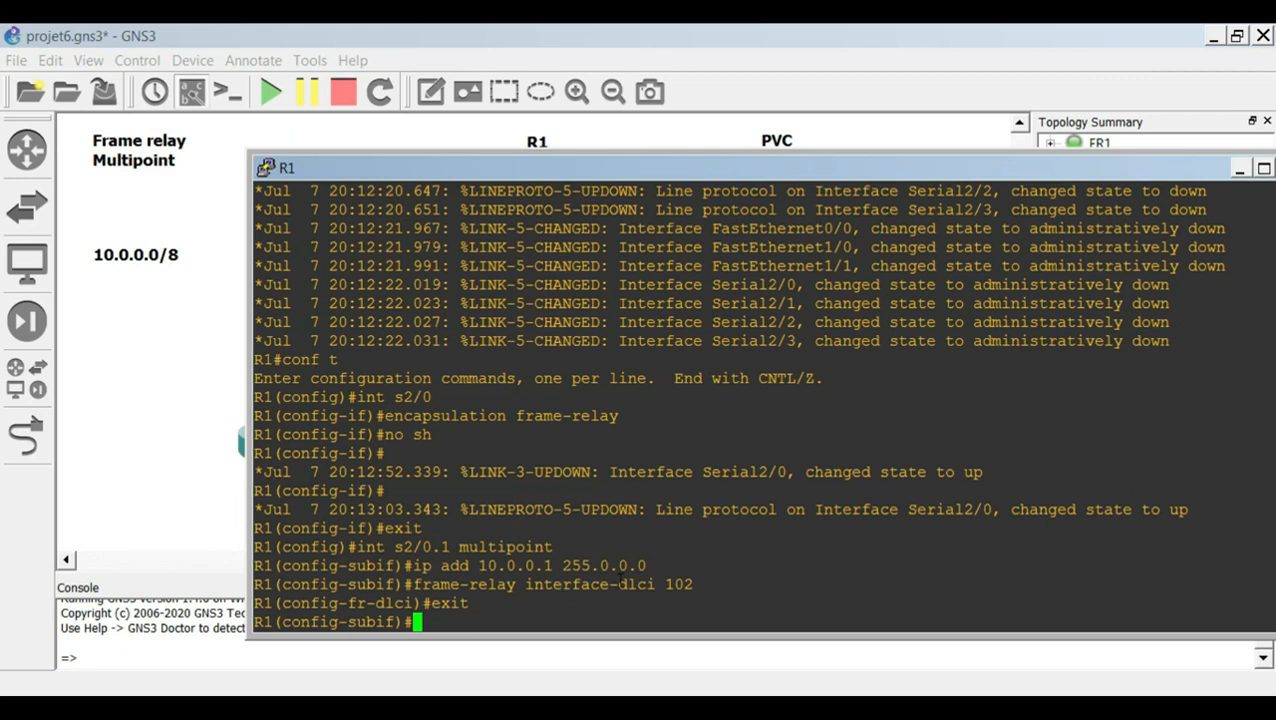
# Check R1's link to R3 in the topology and assign the second DLCI with "frame-relay interface-dlci 103" on R1's subinterface
pyautogui.click(138, 513)
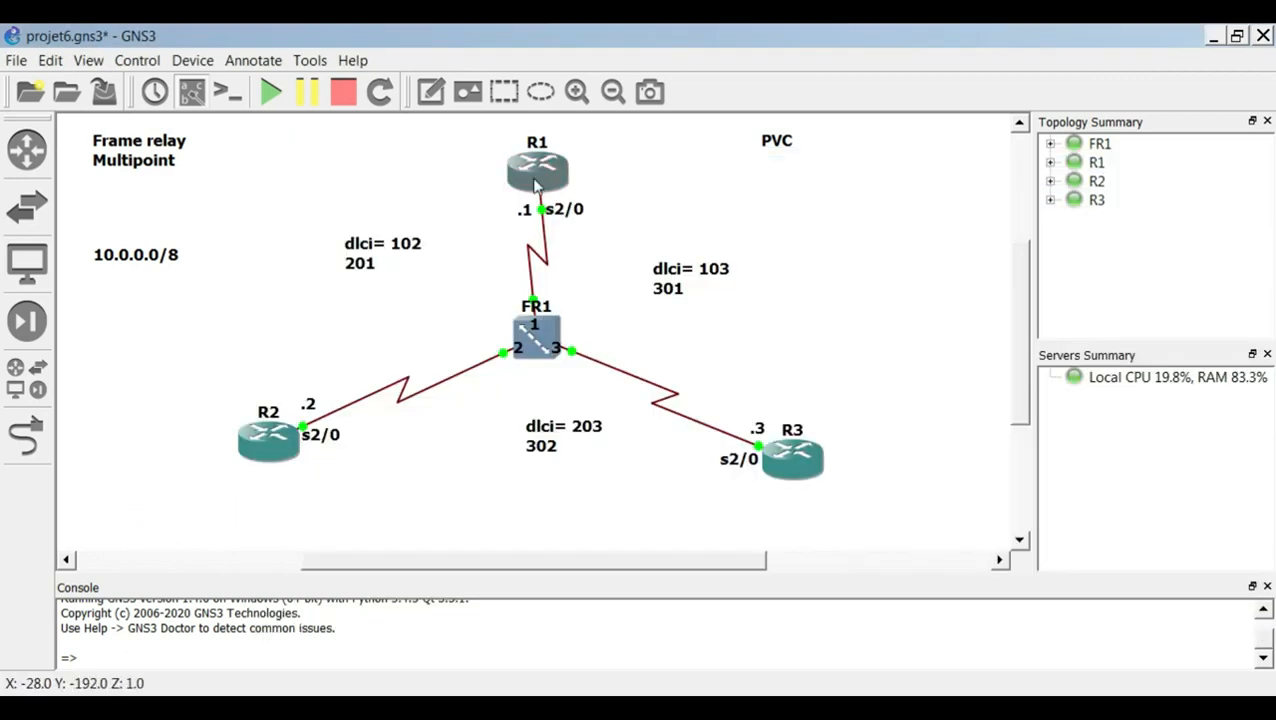
pyautogui.moveTo(533, 165)
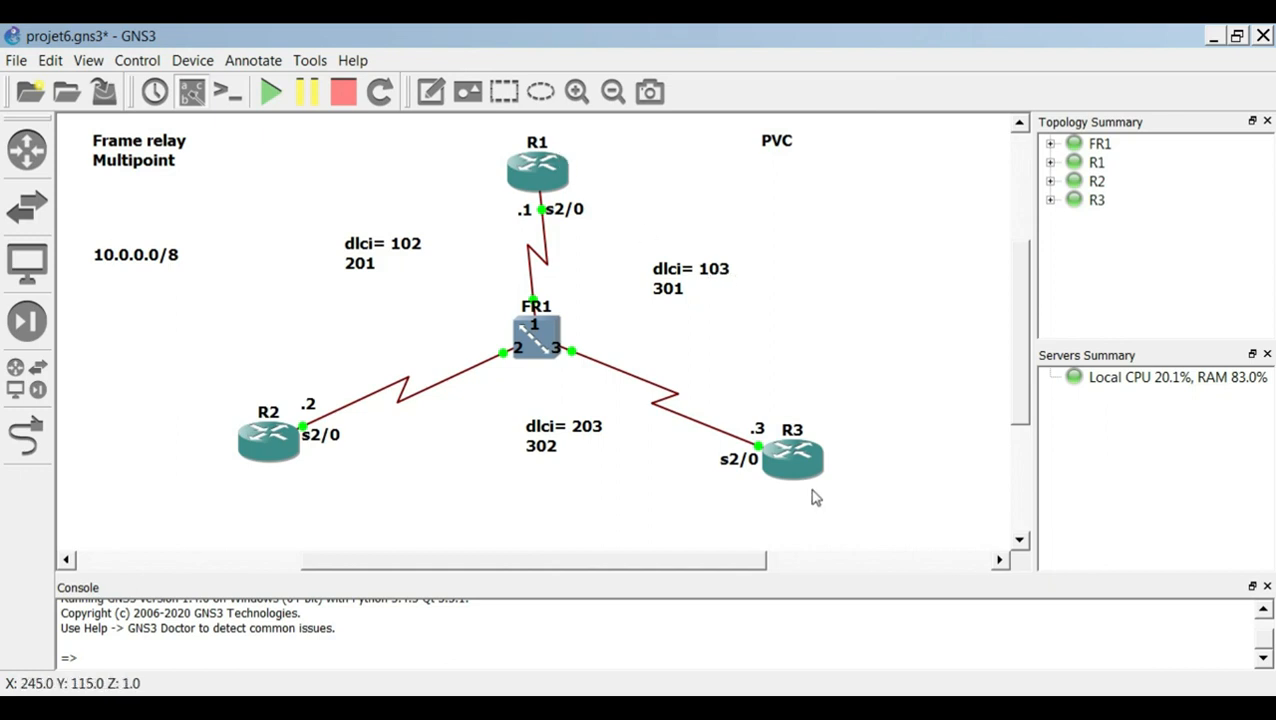
pyautogui.click(547, 708)
pyautogui.press('Up')
pyautogui.press('Up')
pyautogui.press('BackSpace')
pyautogui.write('3')
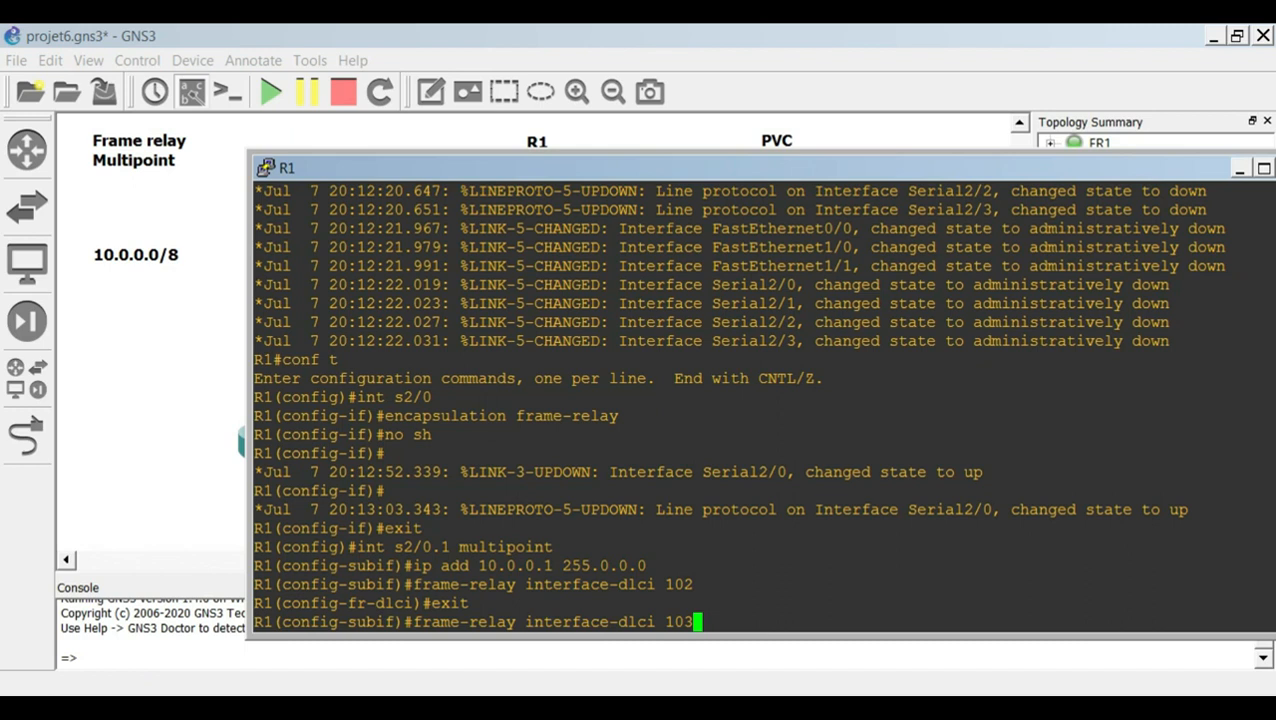
pyautogui.press('Return')
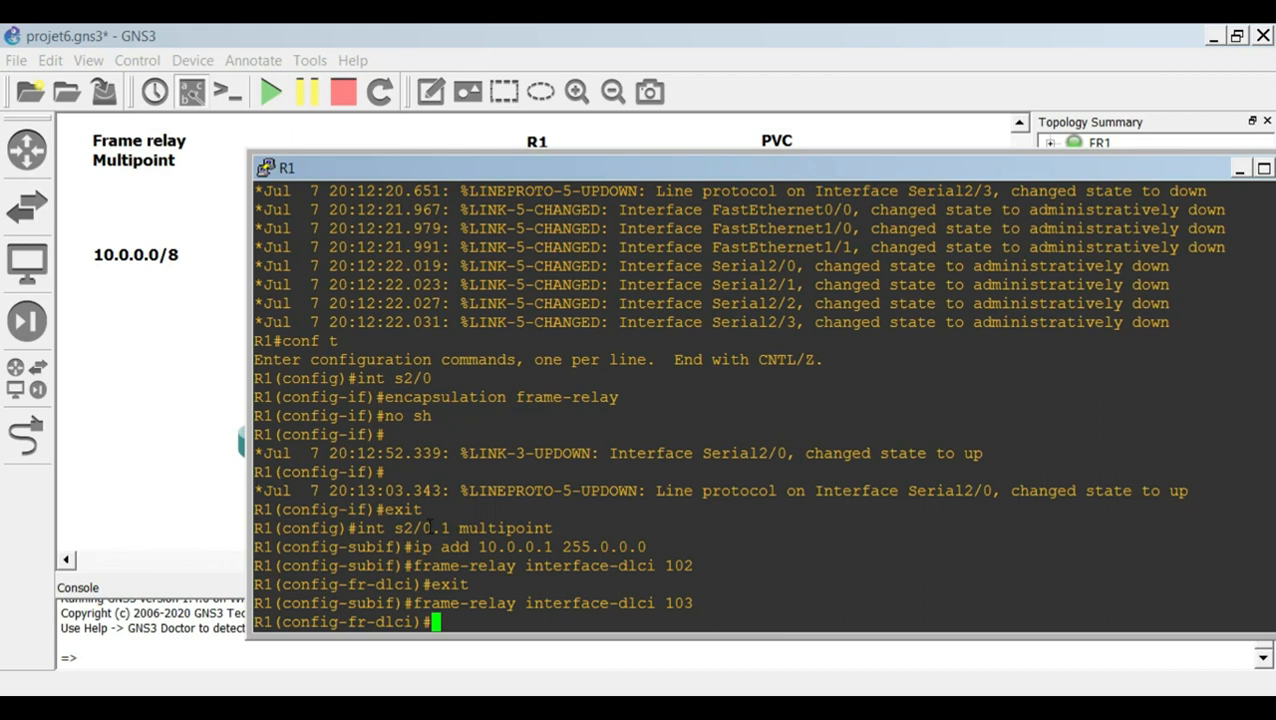
# Add a c7200 router to the topology below the "dlci= 203" note and return to R1's console
pyautogui.click(141, 470)
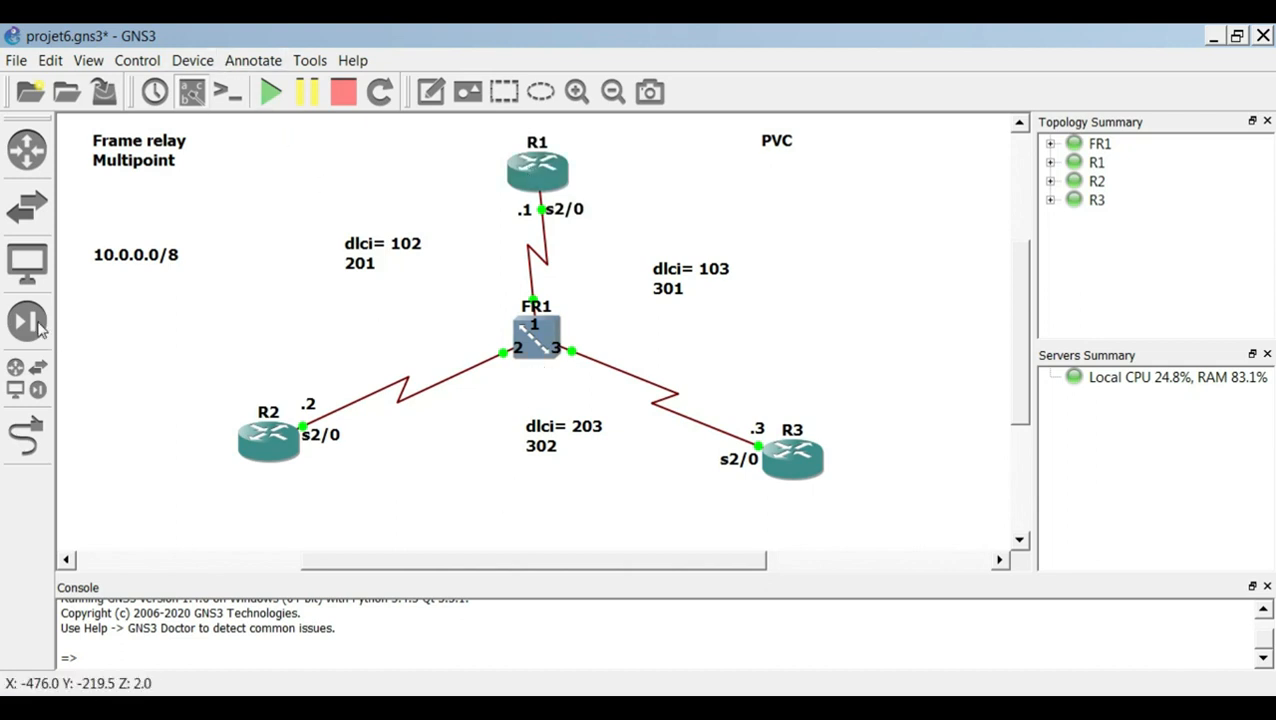
pyautogui.click(27, 150)
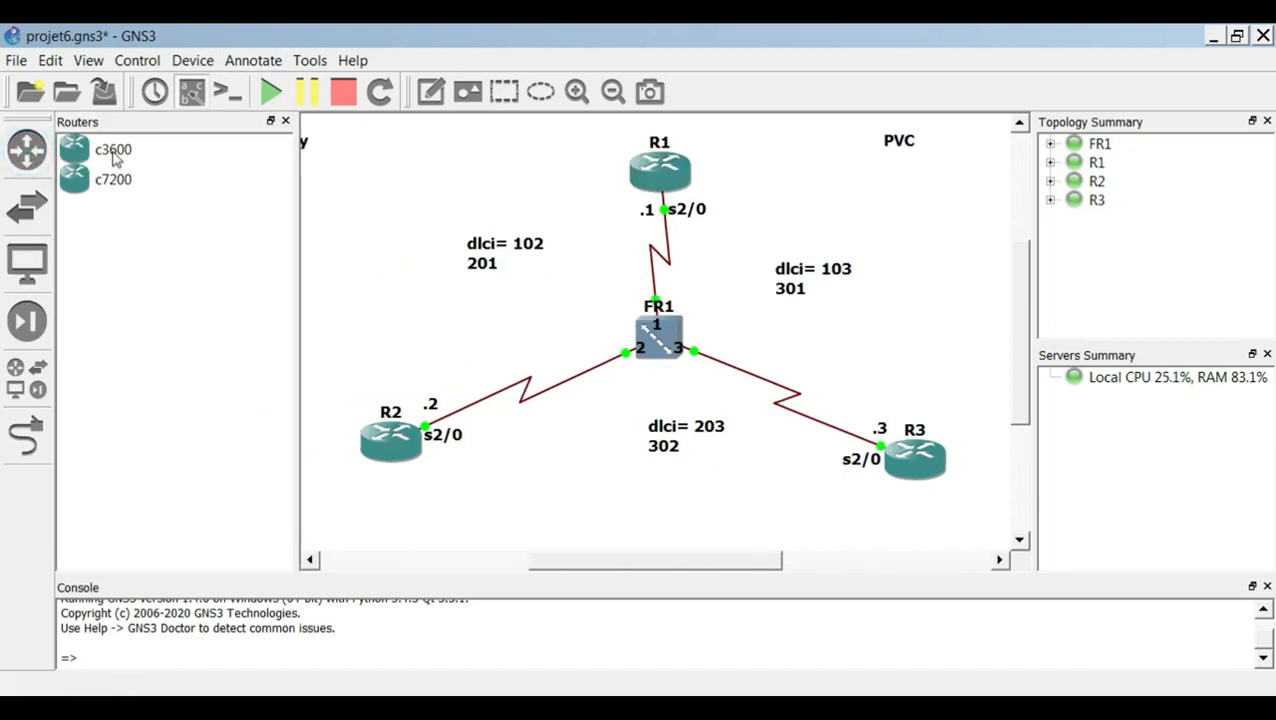
pyautogui.moveTo(108, 179); pyautogui.dragTo(655, 530)
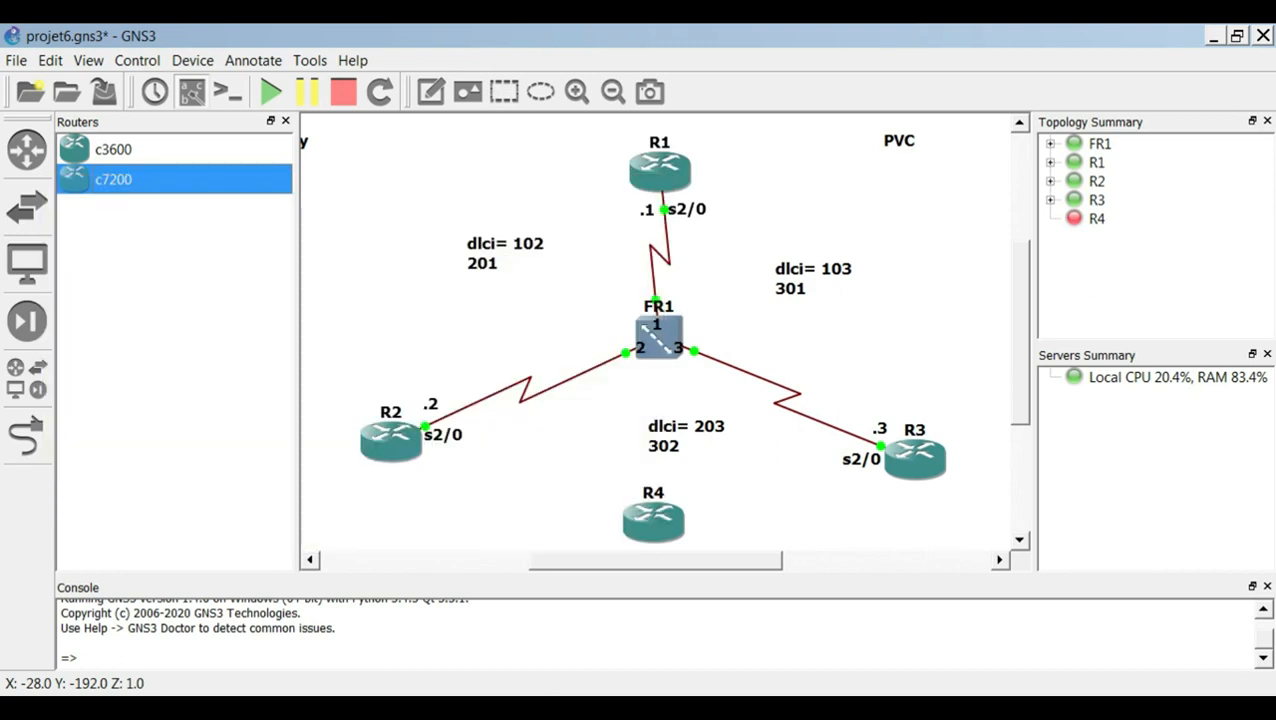
pyautogui.click(556, 705)
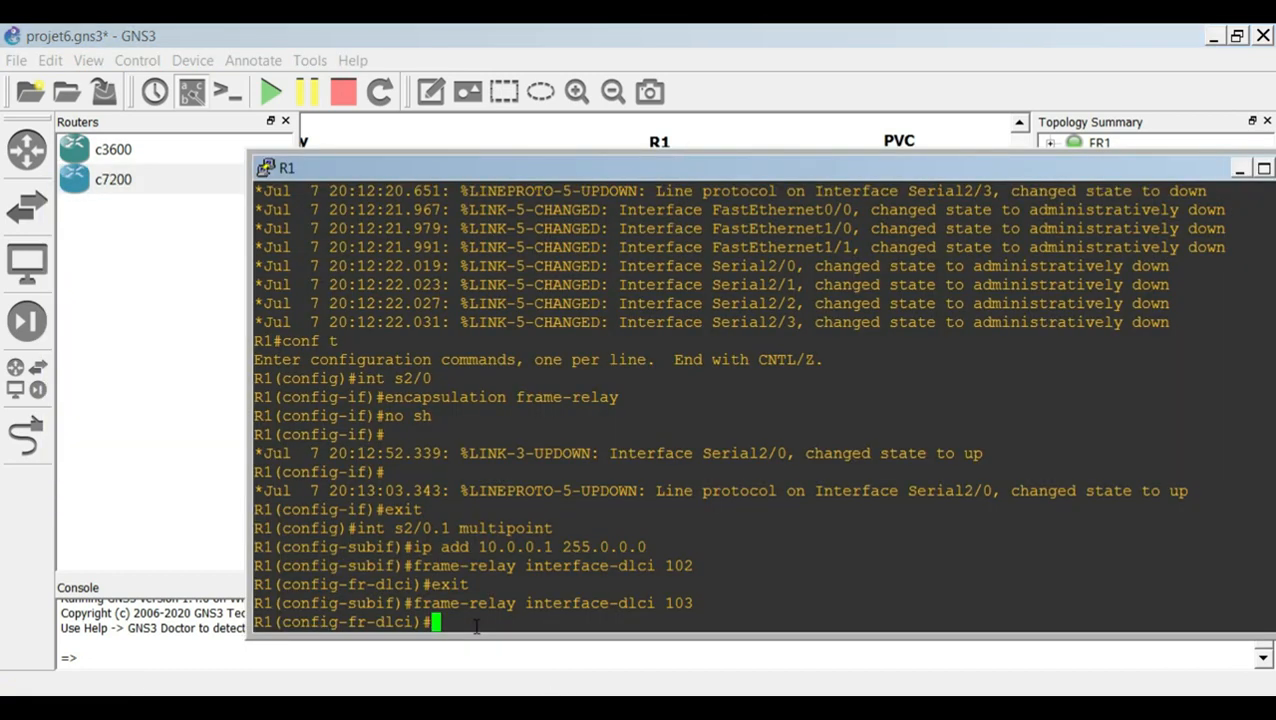
# Leave DLCI configuration mode on R1 with "exit"
pyautogui.write('exit')
pyautogui.press('Return')
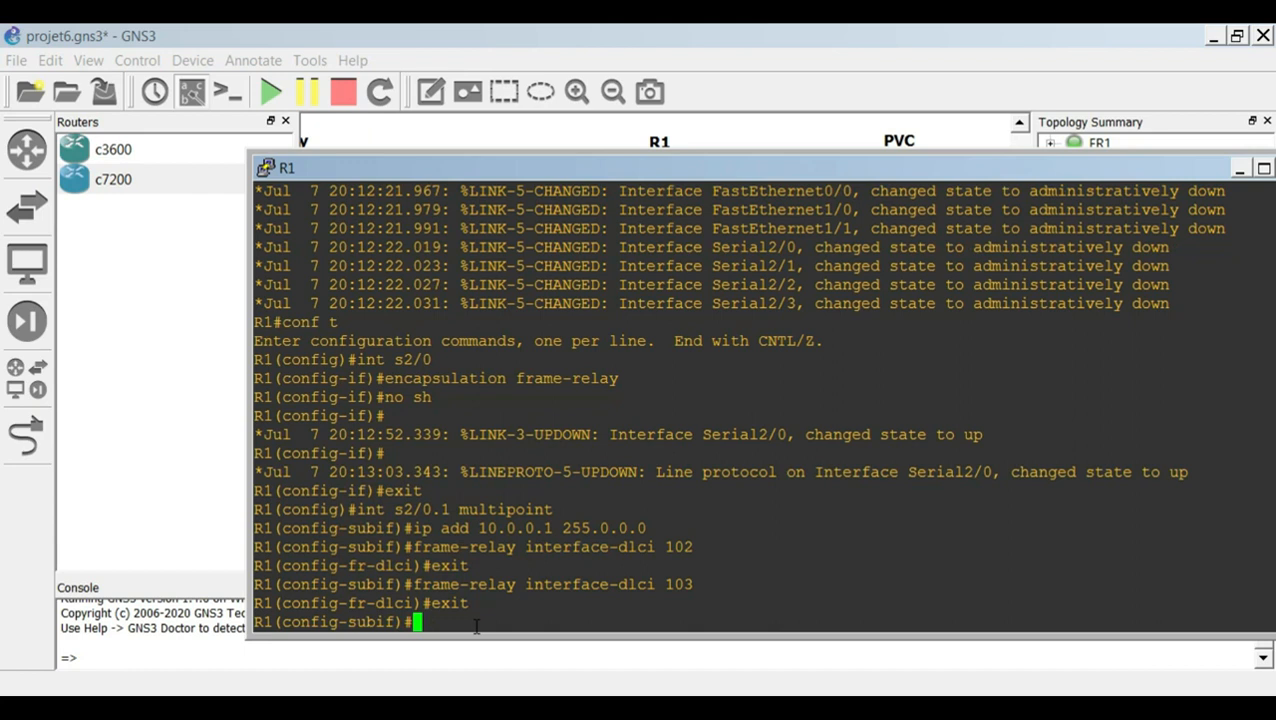
pyautogui.press('Up')
pyautogui.press('Up')
pyautogui.press('BackSpace')
pyautogui.write('4')
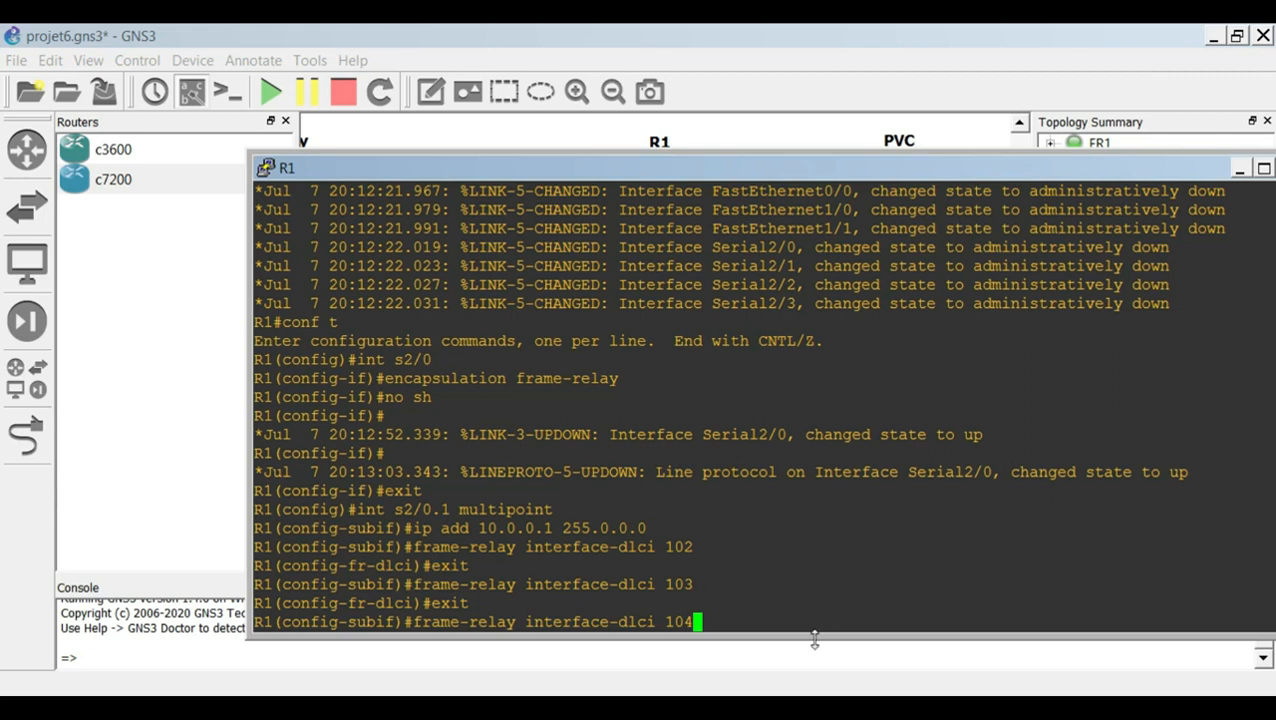
pyautogui.press('BackSpace')
pyautogui.press('BackSpace')
pyautogui.press('BackSpace')
pyautogui.press('BackSpace')
pyautogui.press('BackSpace')
pyautogui.press('BackSpace')
pyautogui.press('BackSpace')
pyautogui.press('BackSpace')
pyautogui.press('BackSpace')
pyautogui.press('BackSpace')
pyautogui.press('BackSpace')
pyautogui.press('BackSpace')
pyautogui.press('BackSpace')
pyautogui.press('BackSpace')
pyautogui.press('BackSpace')
pyautogui.press('BackSpace')
pyautogui.press('BackSpace')
pyautogui.press('BackSpace')
pyautogui.press('BackSpace')
pyautogui.press('BackSpace')
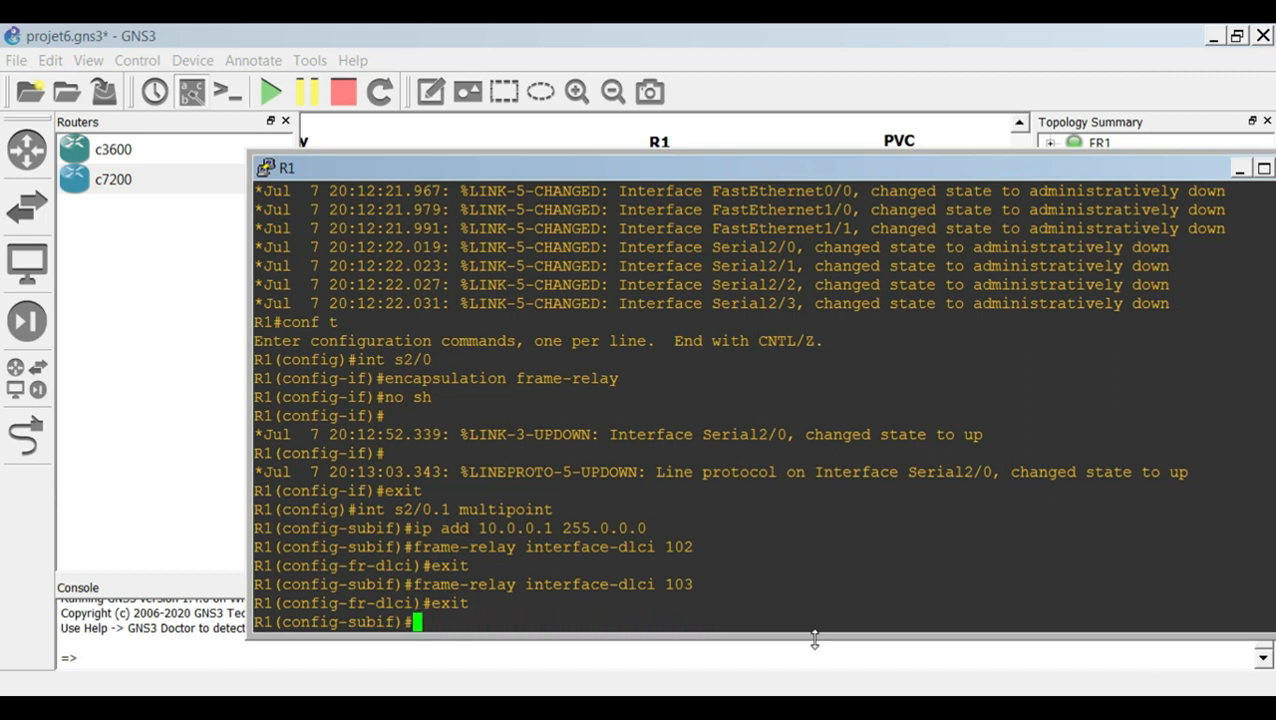
# Switch to the topology and delete router R4
pyautogui.click(122, 378)
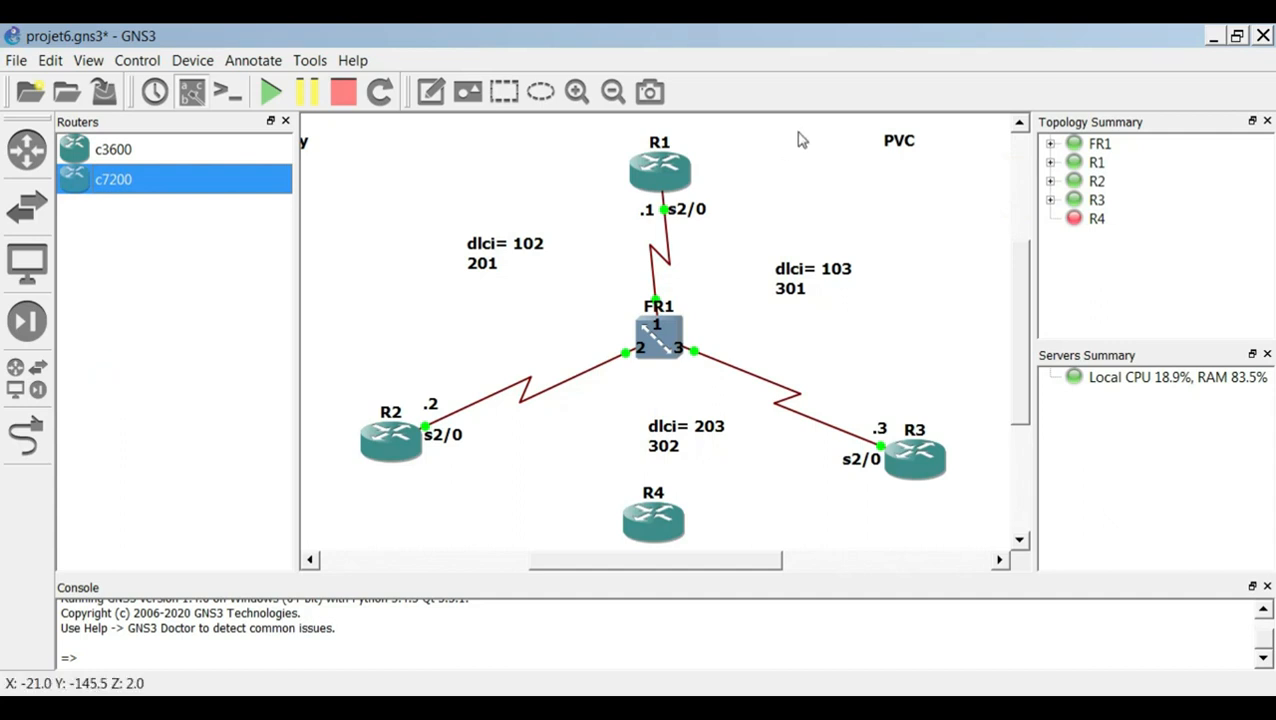
pyautogui.click(657, 520)
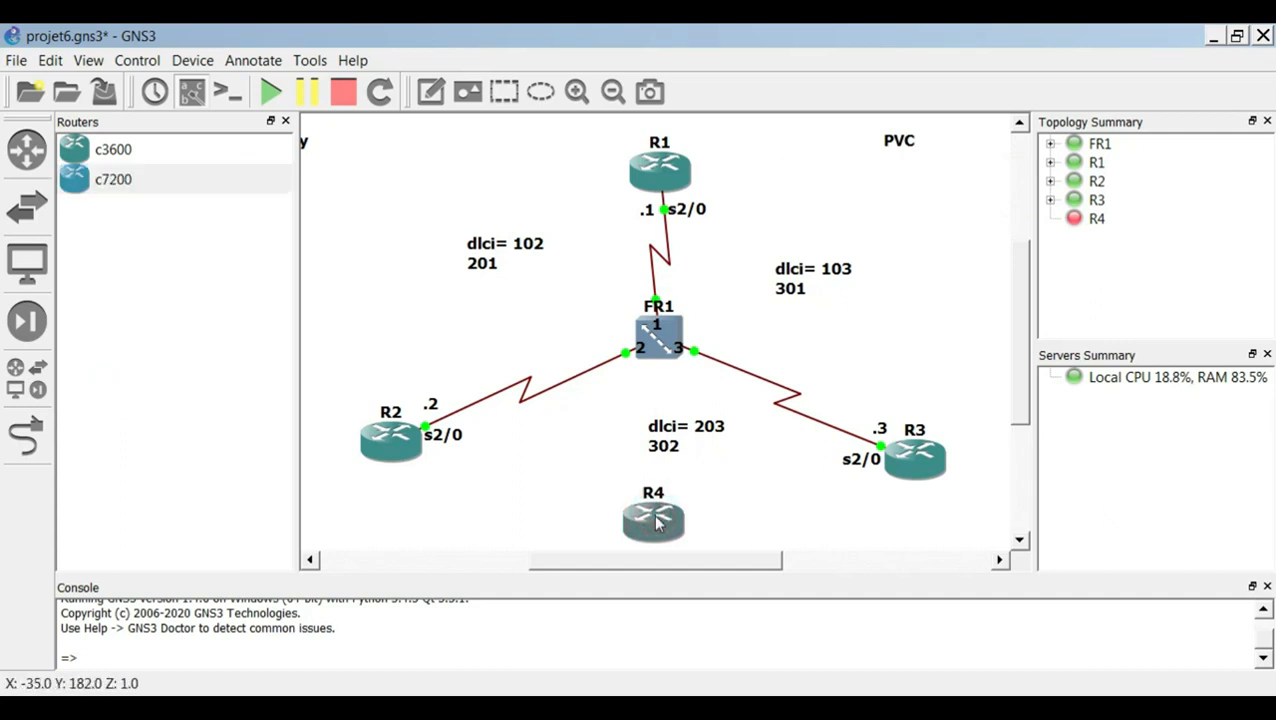
pyautogui.press('Delete')
pyautogui.click(651, 389)
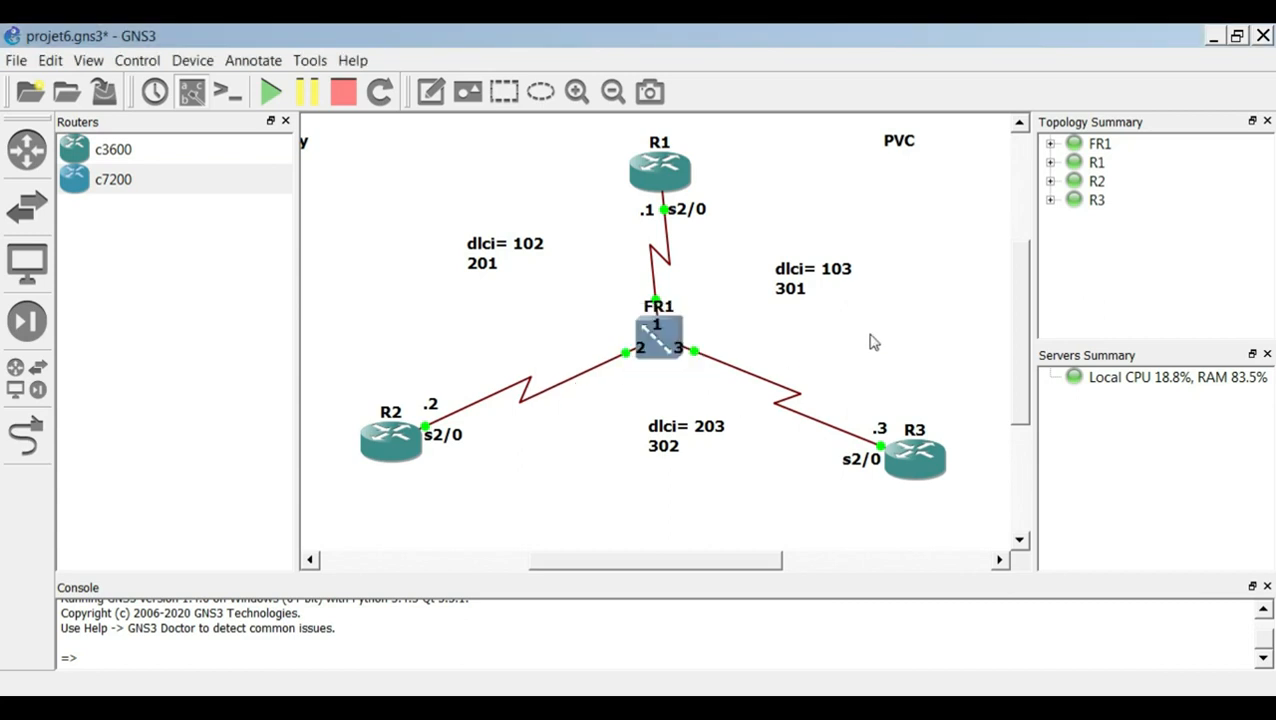
# Return to R1's console, leave configuration mode with "end" and minimize the console
pyautogui.hotkey('alt', 'Tab')
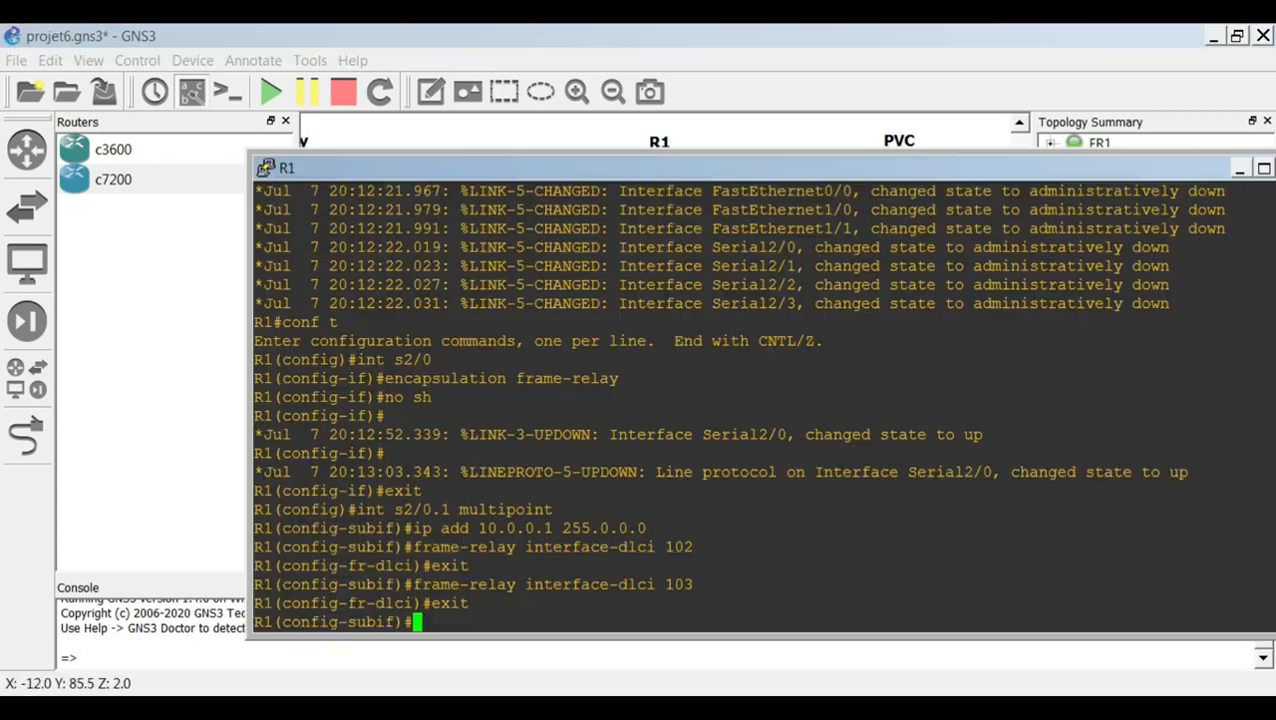
pyautogui.write('end')
pyautogui.press('Return')
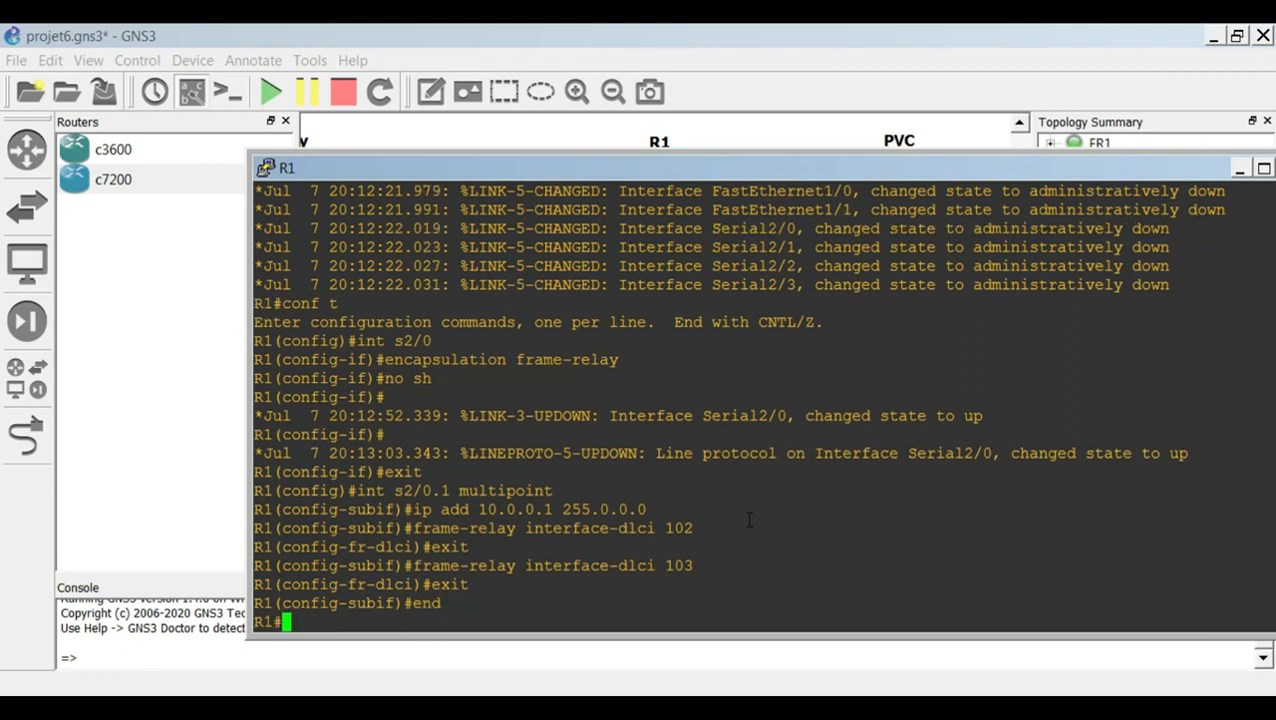
pyautogui.click(1239, 169)
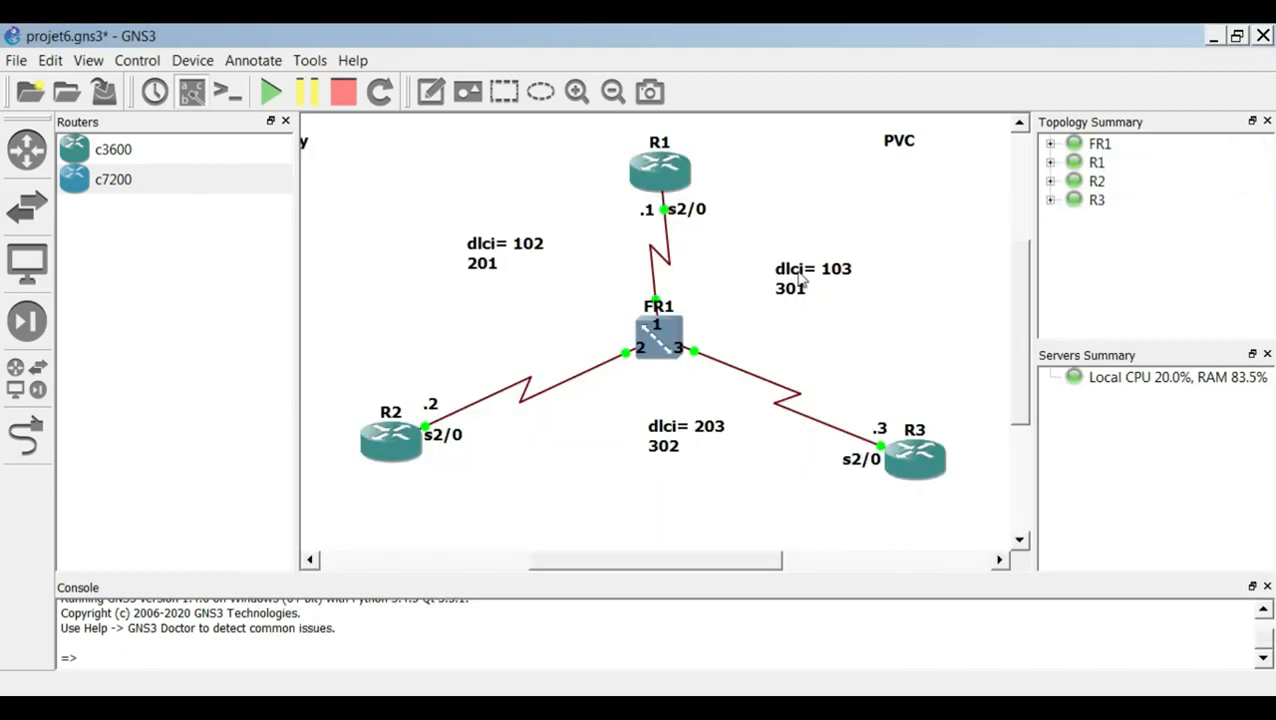
# Open R2's console and set "encapsulation frame-relay" on interface s2/0 in configuration mode
pyautogui.doubleClick(386, 449)
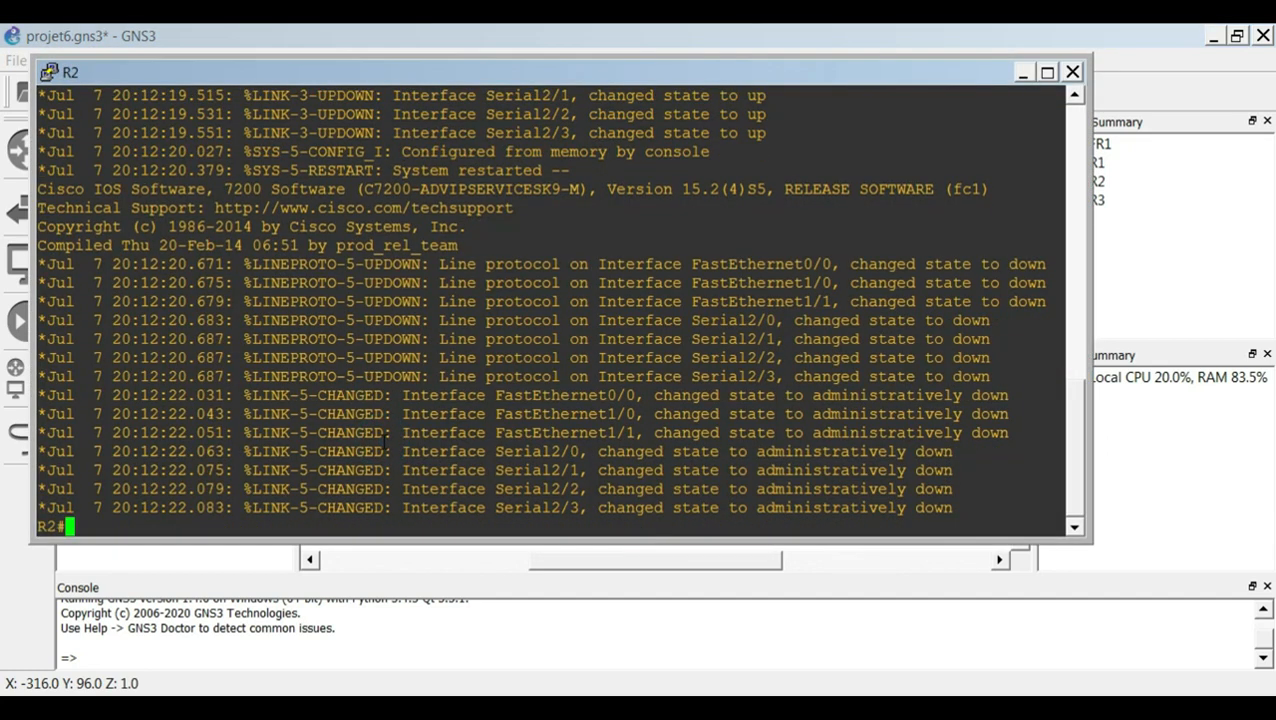
pyautogui.write('conf t')
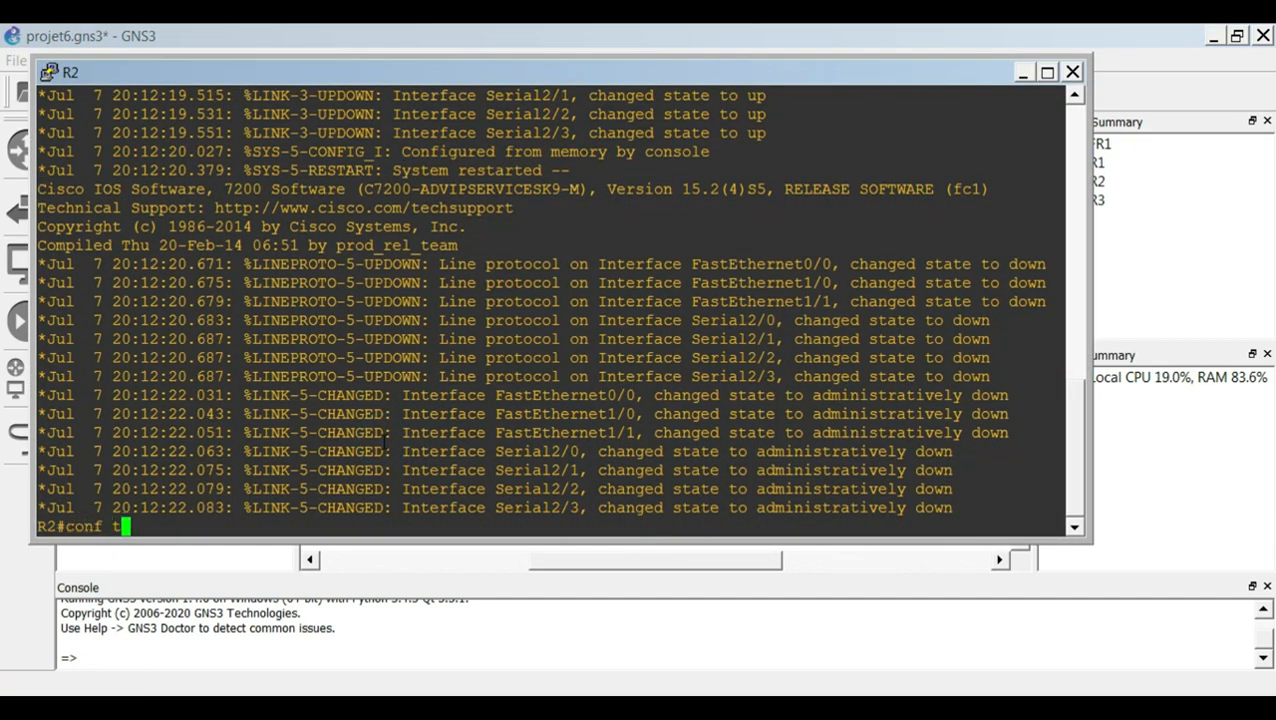
pyautogui.press('Return')
pyautogui.write('int ')
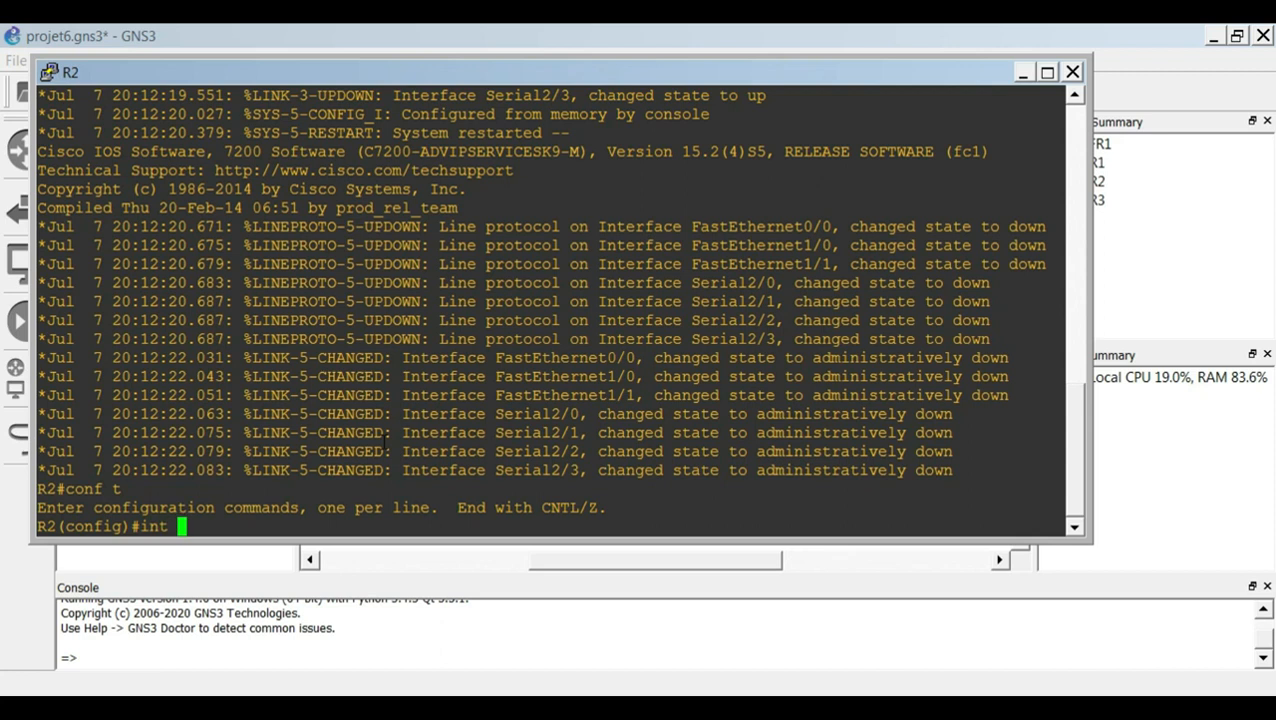
pyautogui.write('s2/0')
pyautogui.press('Return')
pyautogui.write('encapsulation ')
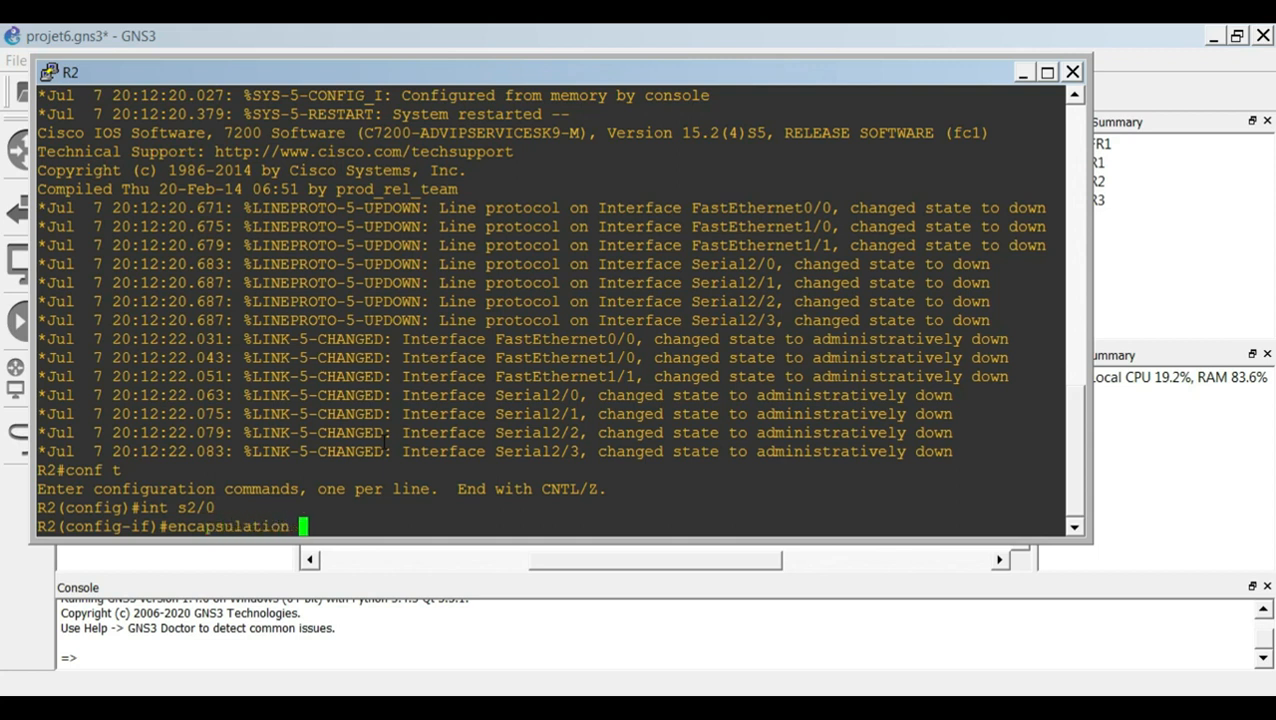
pyautogui.write('frame-relay')
pyautogui.press('Return')
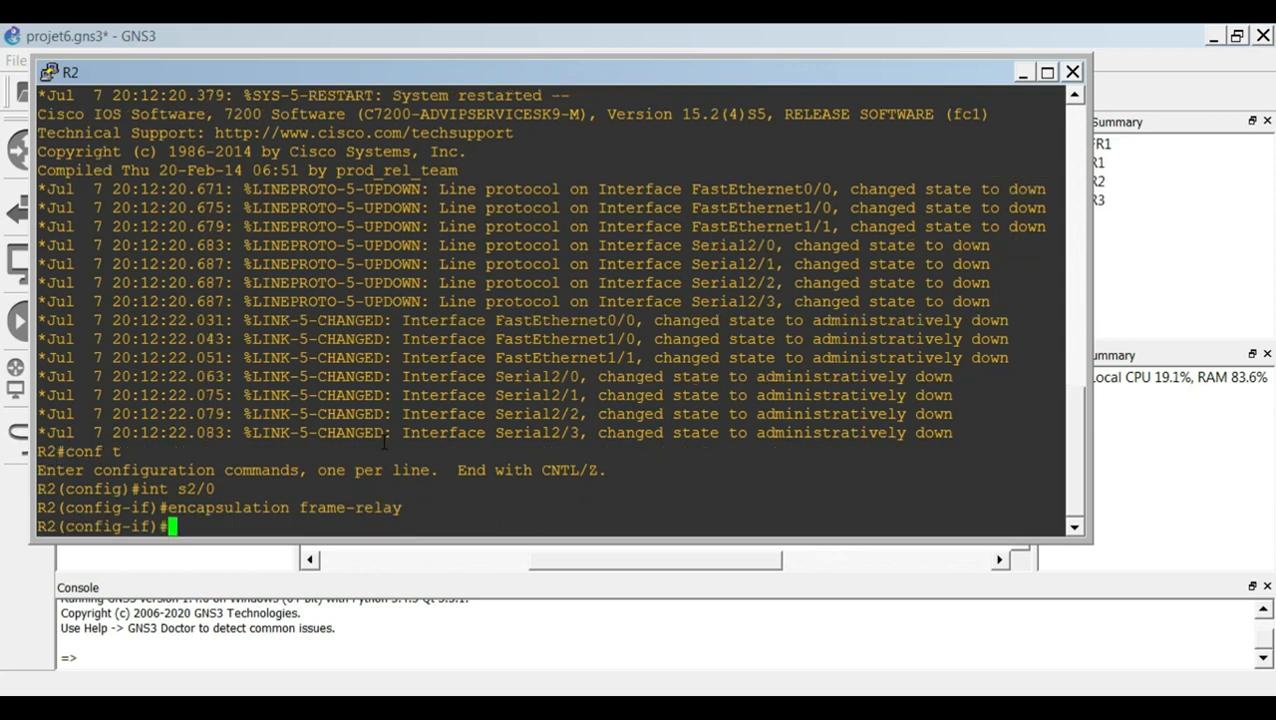
# Enable R2's s2/0 interface with "no sh" and exit interface configuration mode
pyautogui.write('no sh')
pyautogui.press('Return')
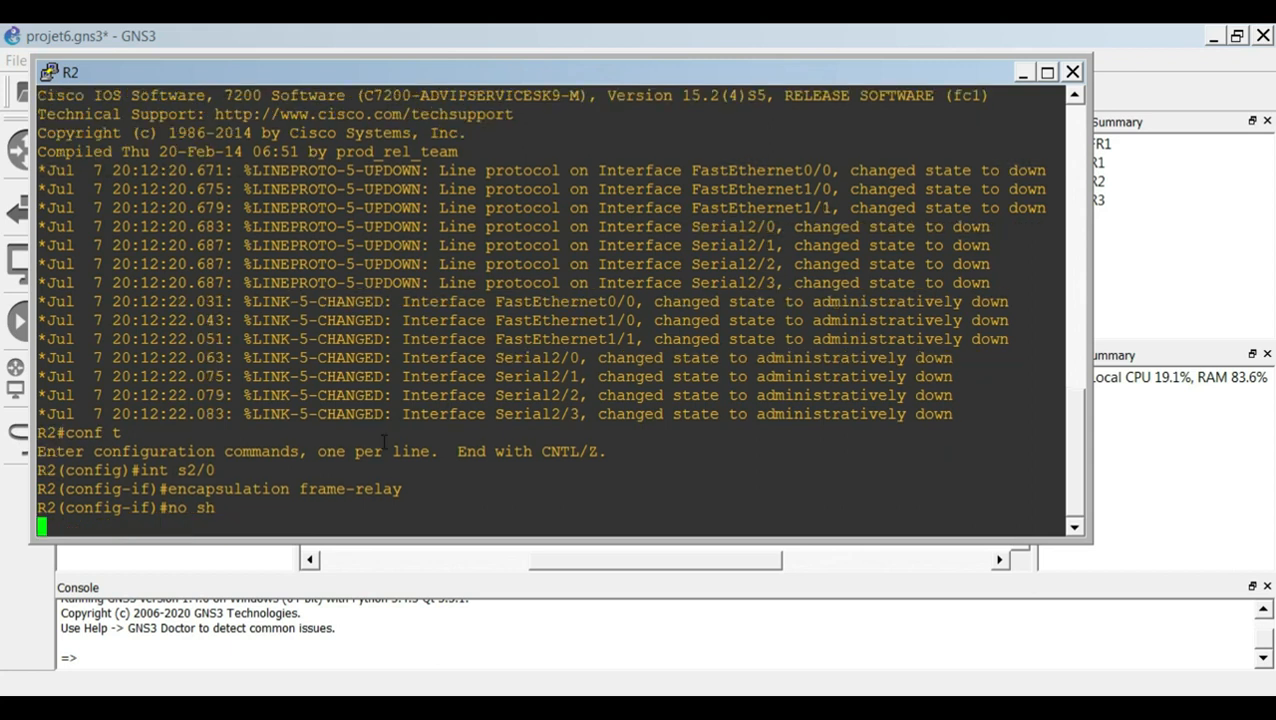
pyautogui.write('exit')
pyautogui.press('Return')
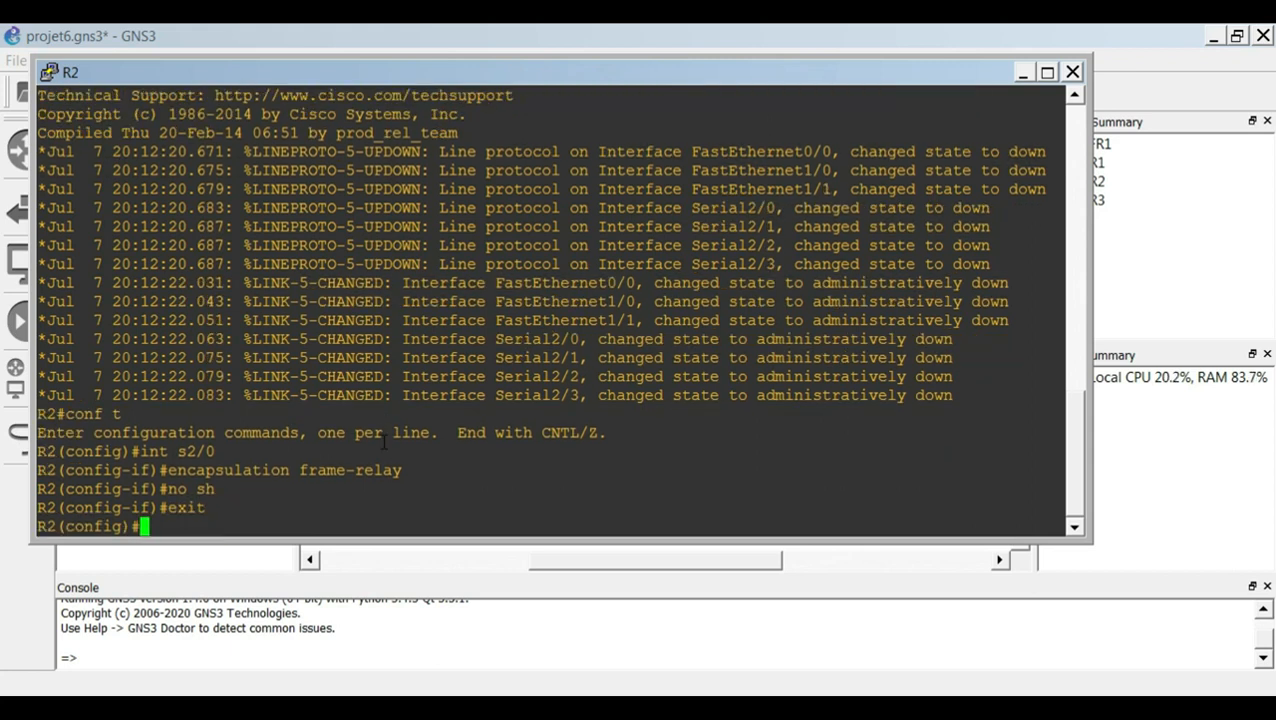
# Create R2's multipoint subinterface with "int s2/0.1 multipoint"
pyautogui.write('in')
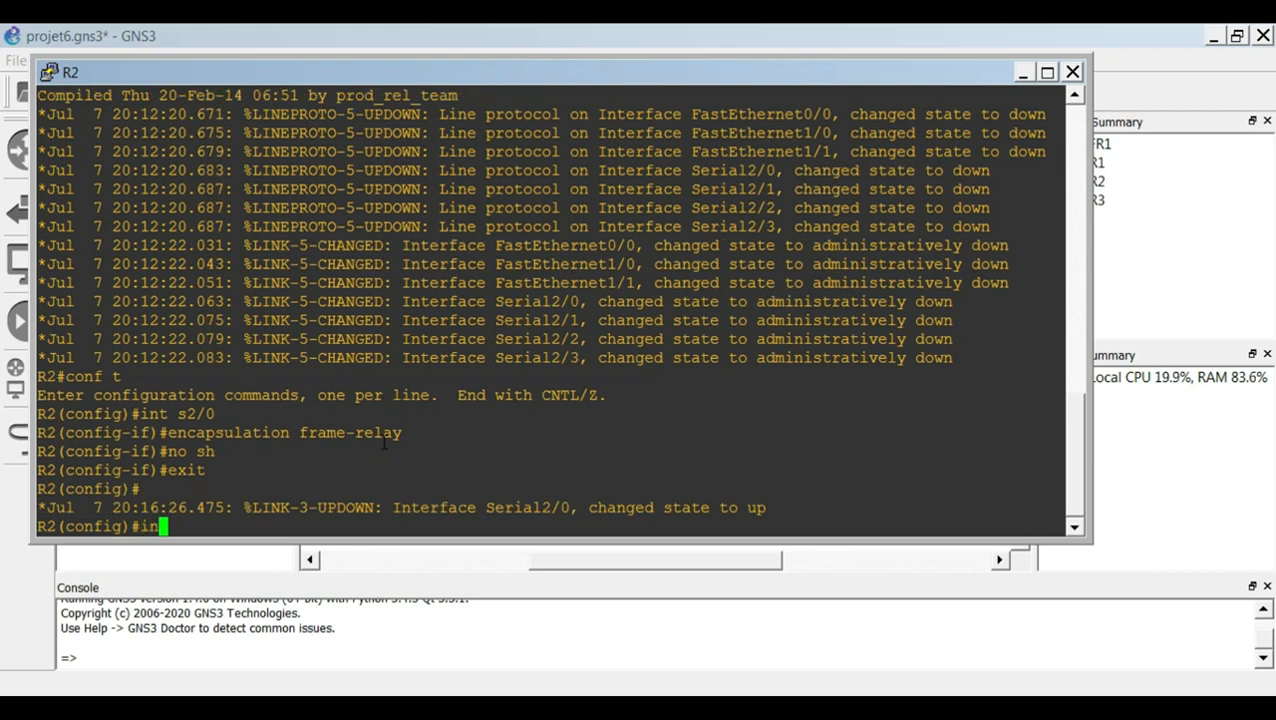
pyautogui.write('t s2/0.2')
pyautogui.press('BackSpace')
pyautogui.write('100')
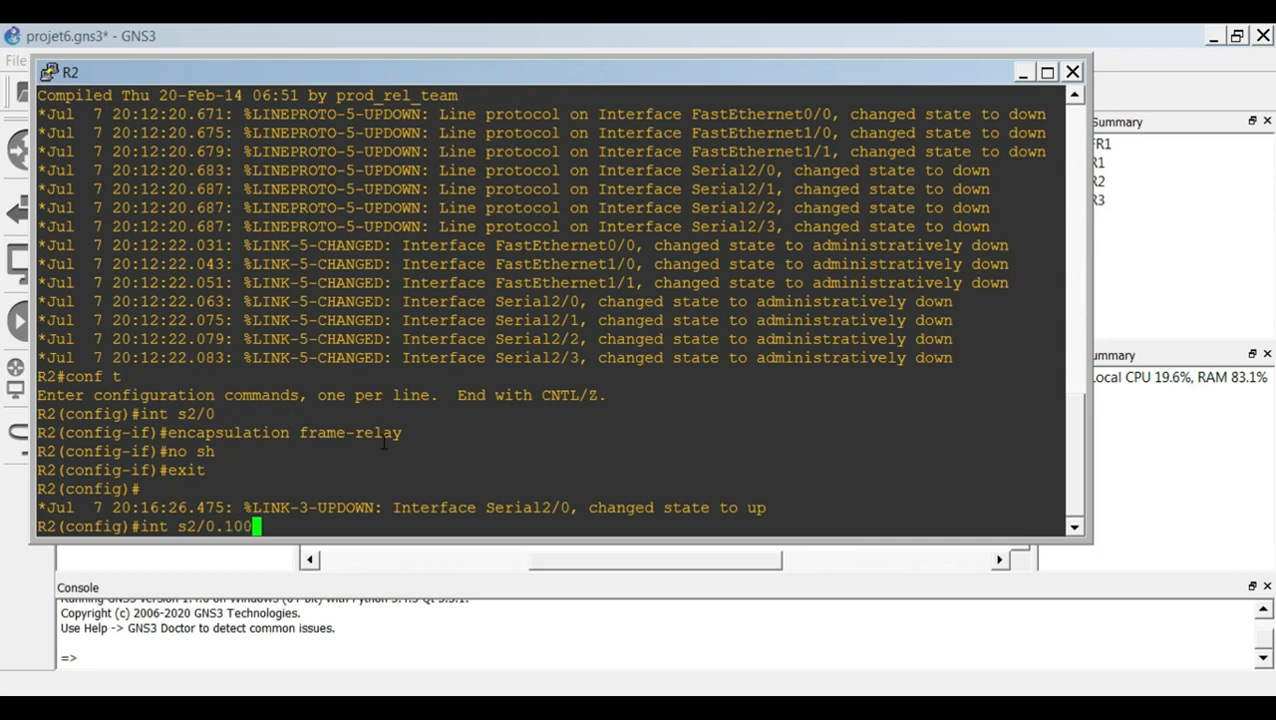
pyautogui.press('BackSpace')
pyautogui.press('BackSpace')
pyautogui.press('BackSpace')
pyautogui.write('1')
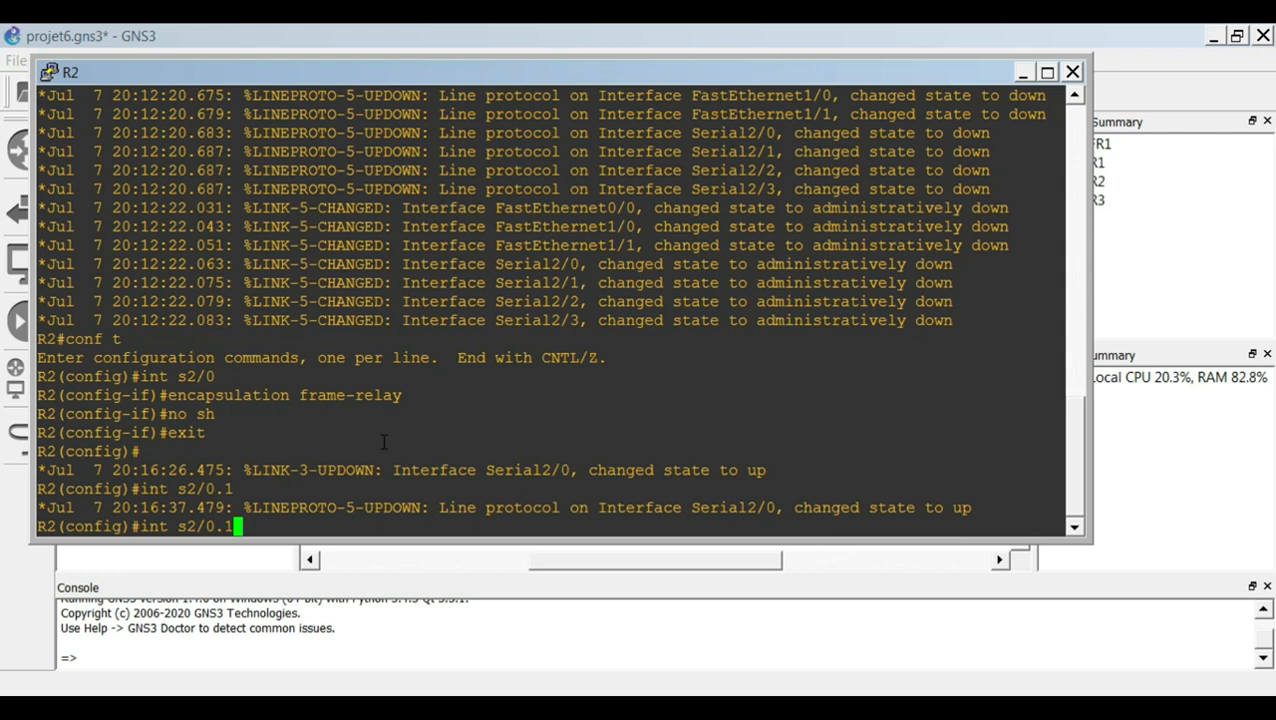
pyautogui.press('Return')
pyautogui.press('Up')
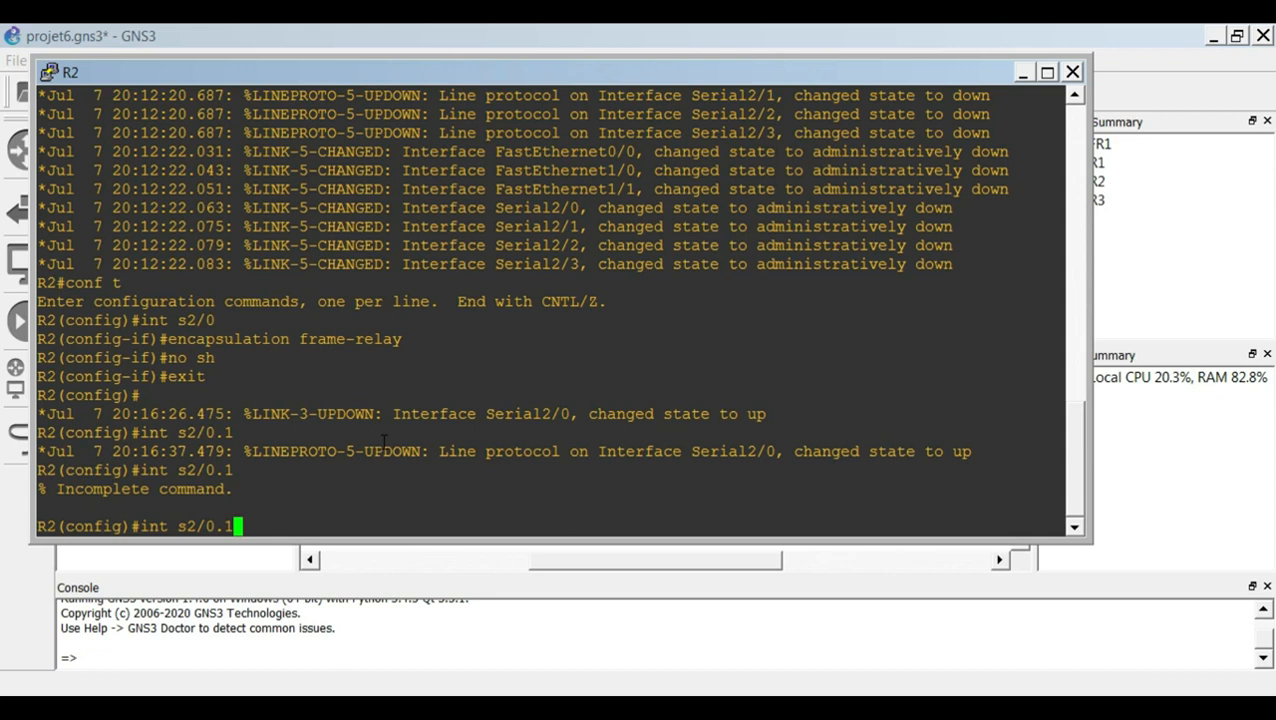
pyautogui.write('multipoint')
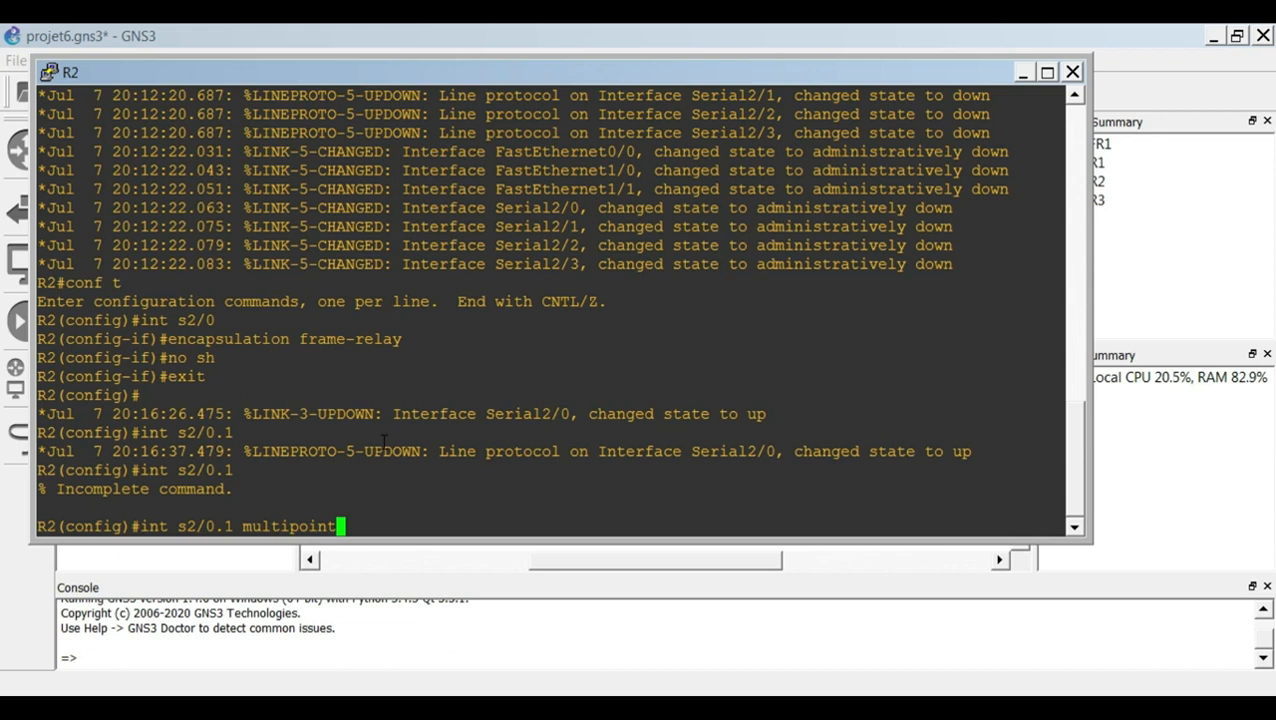
pyautogui.press('Return')
# Uncover the network address note in the topology and assign R2's subinterface its address with "ip add 10.0.0.2 255.0.0.0"
pyautogui.write('ip add')
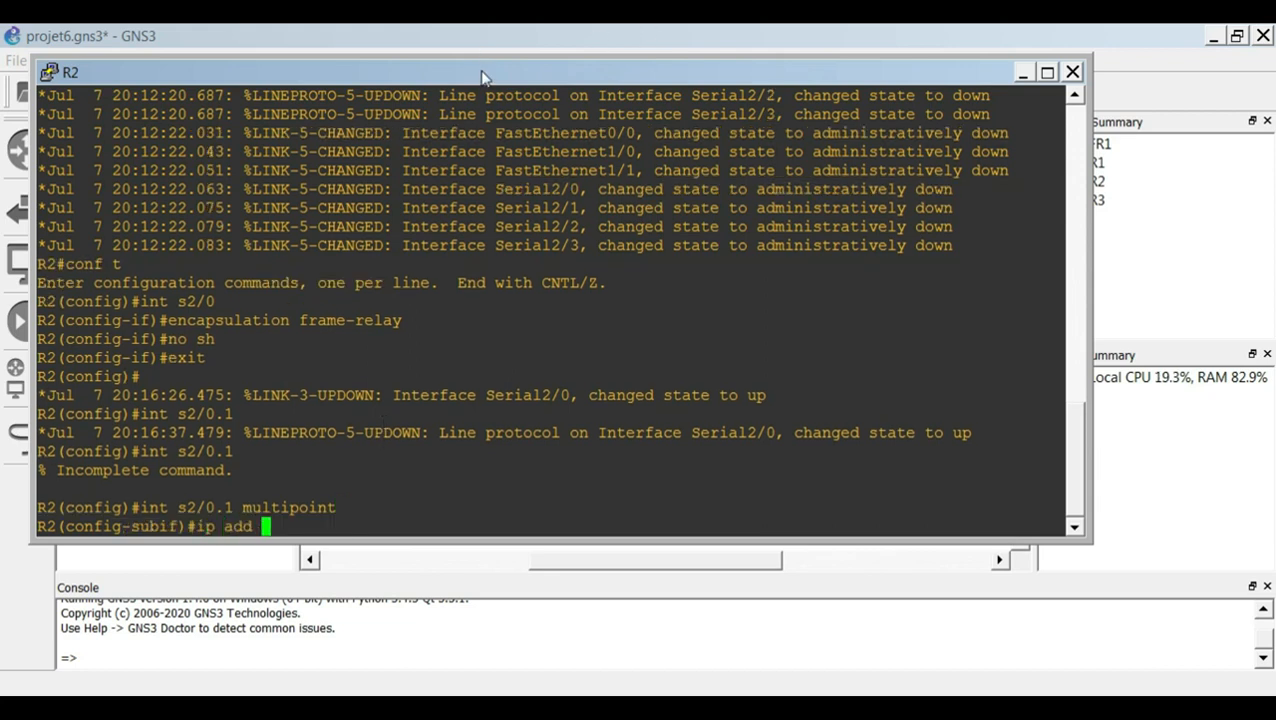
pyautogui.moveTo(478, 72); pyautogui.dragTo(1096, 214)
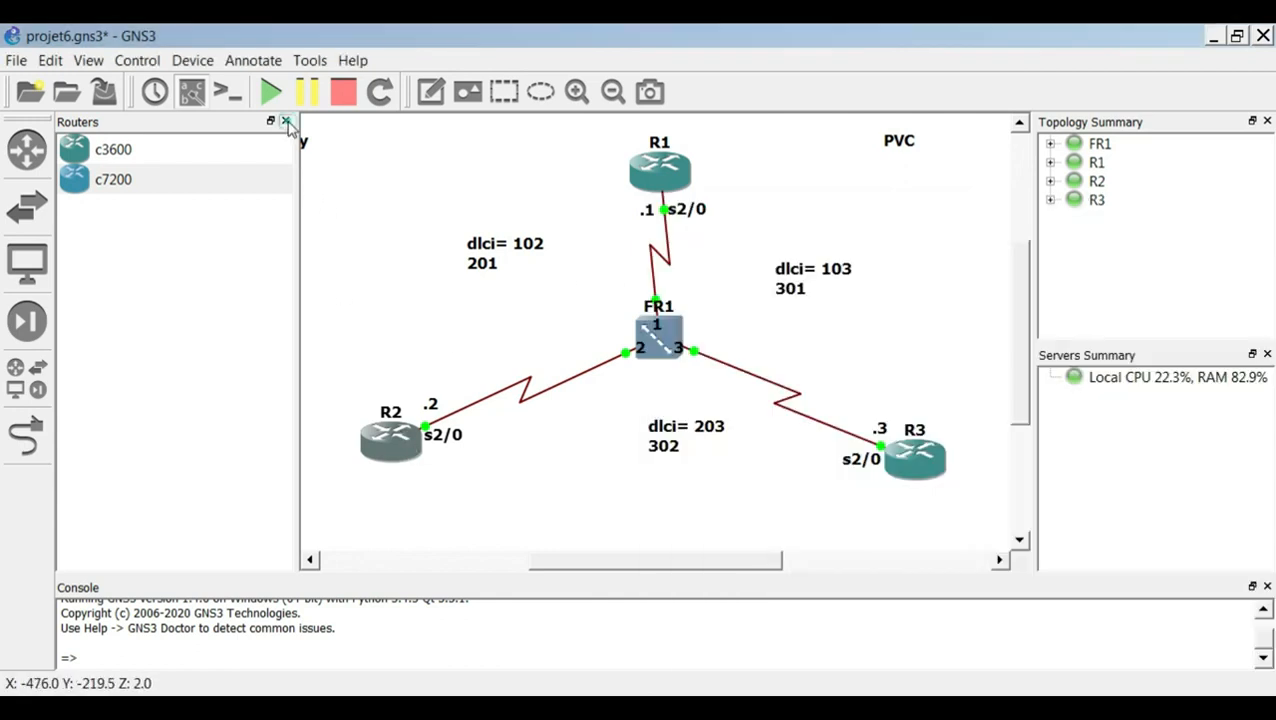
pyautogui.click(285, 120)
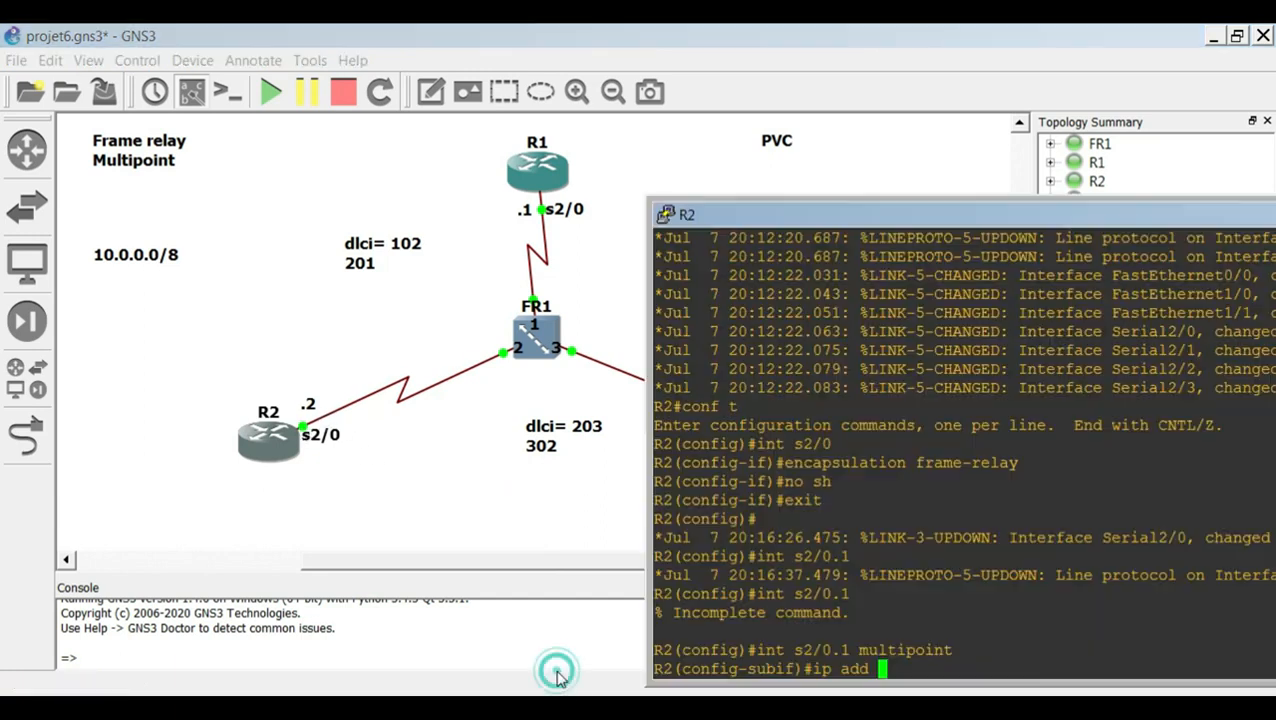
pyautogui.click(557, 680)
pyautogui.write('1')
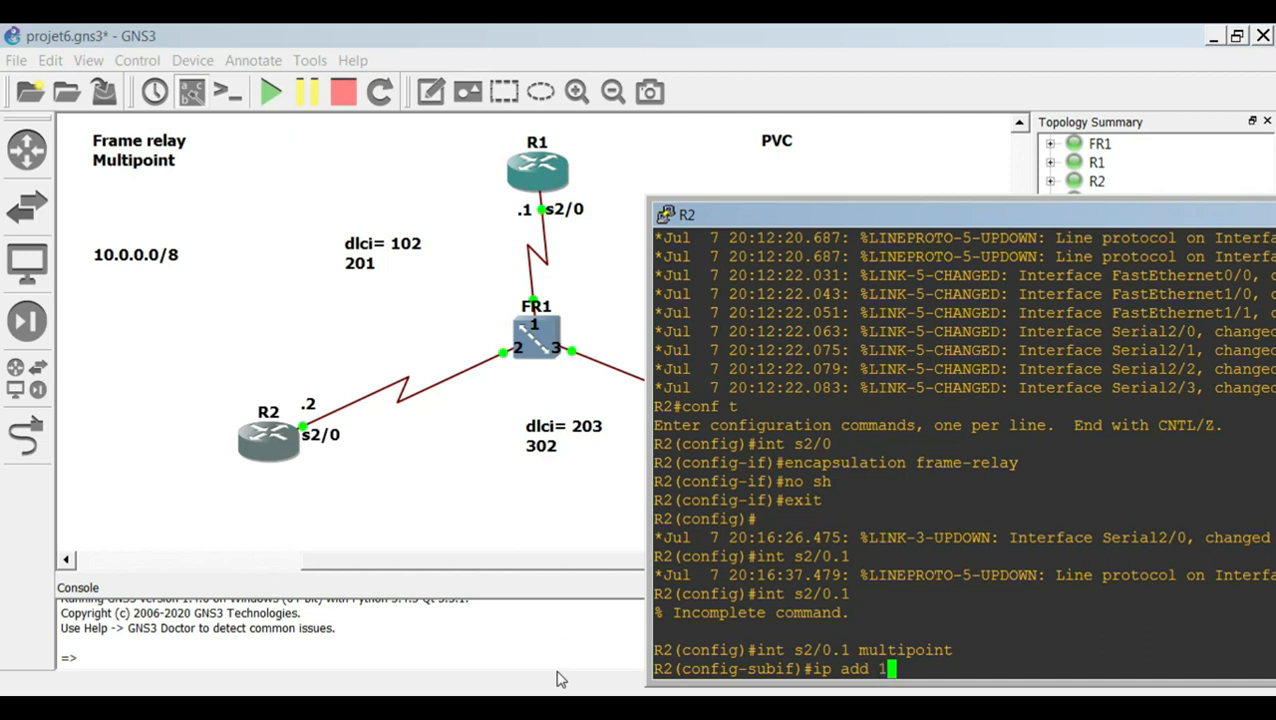
pyautogui.write('0.0.0.2 255.0.0.0')
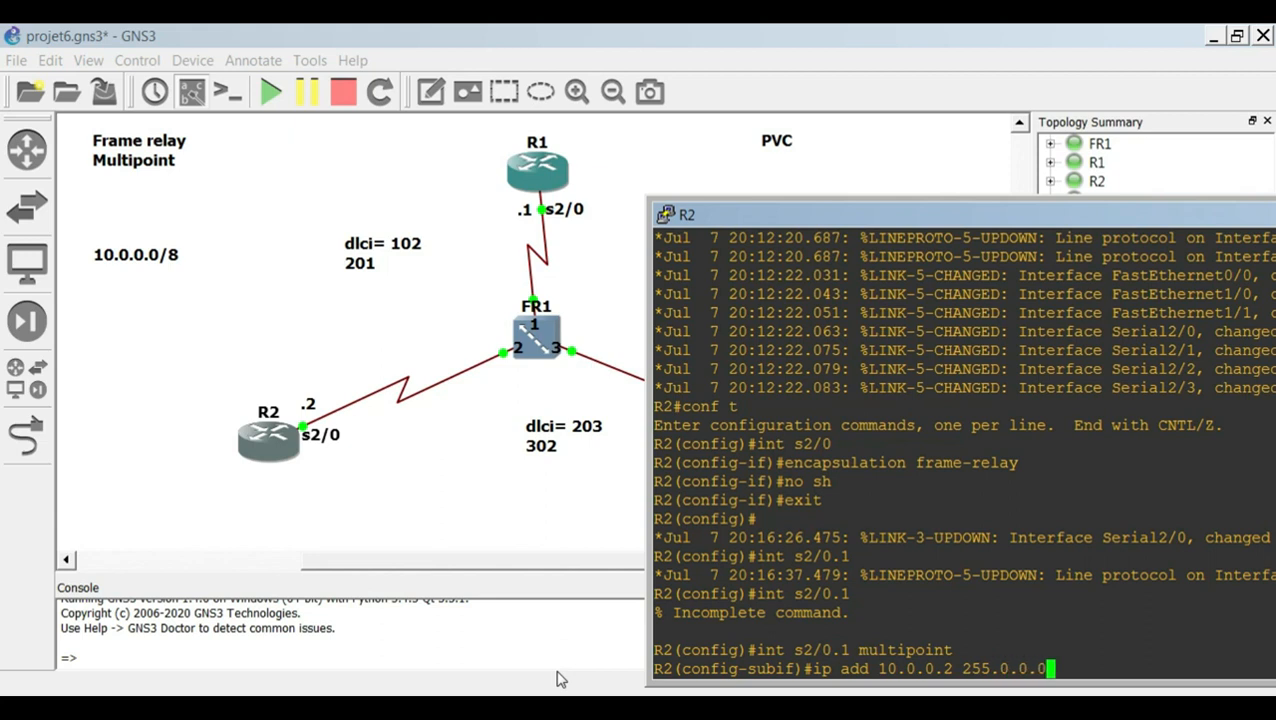
pyautogui.press('Return')
# Assign DLCI 201 to R2's subinterface with "frame-relay interface-dlci 201" and exit DLCI configuration mode
pyautogui.write('frame-relay')
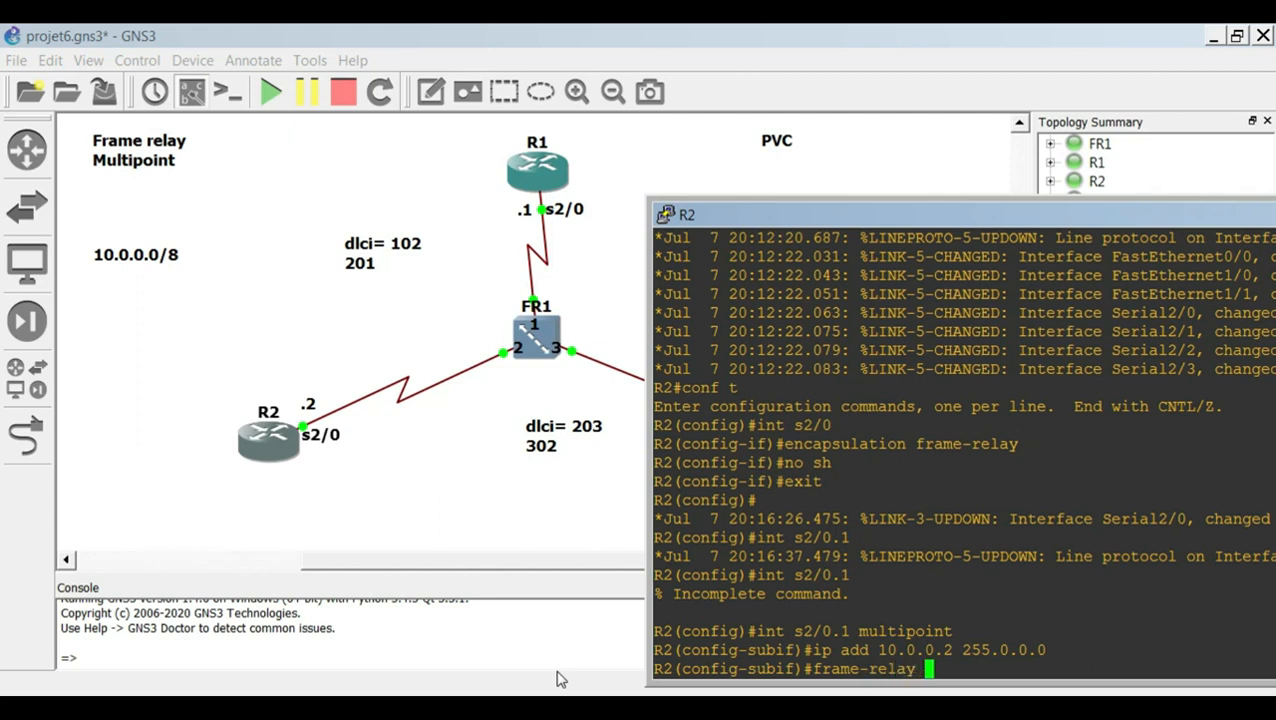
pyautogui.write(' interface-dlci')
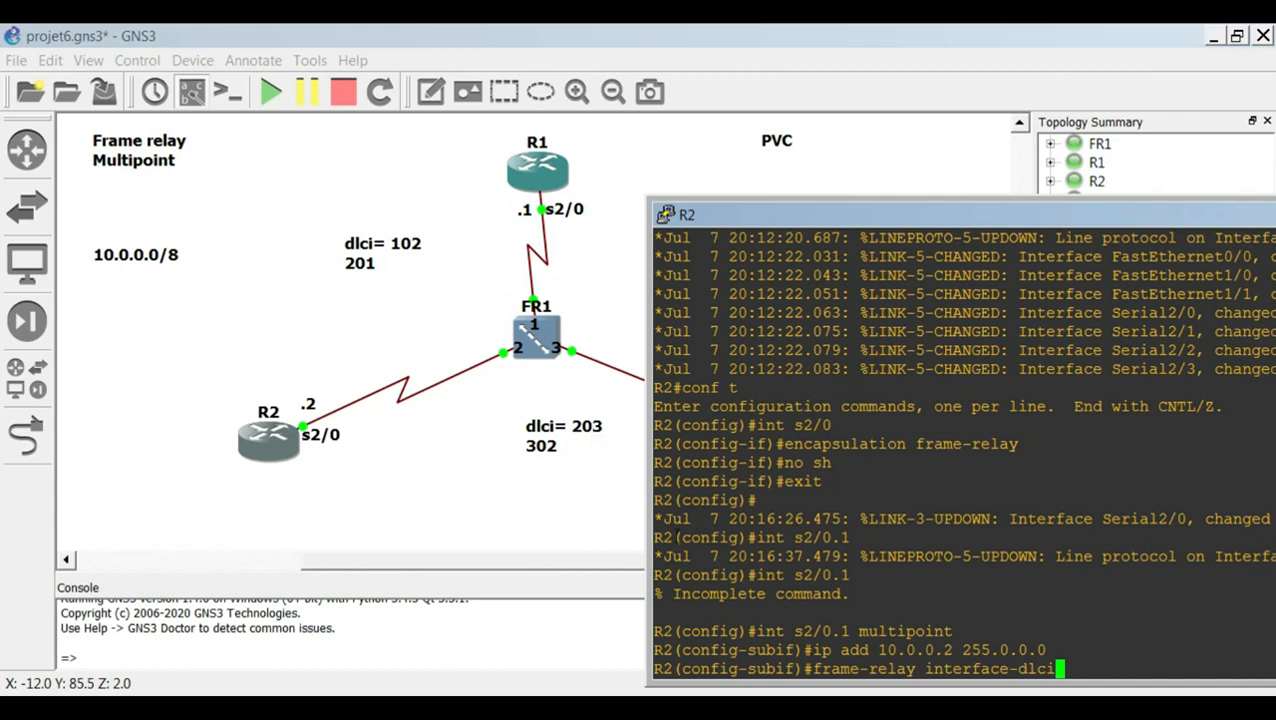
pyautogui.write('201')
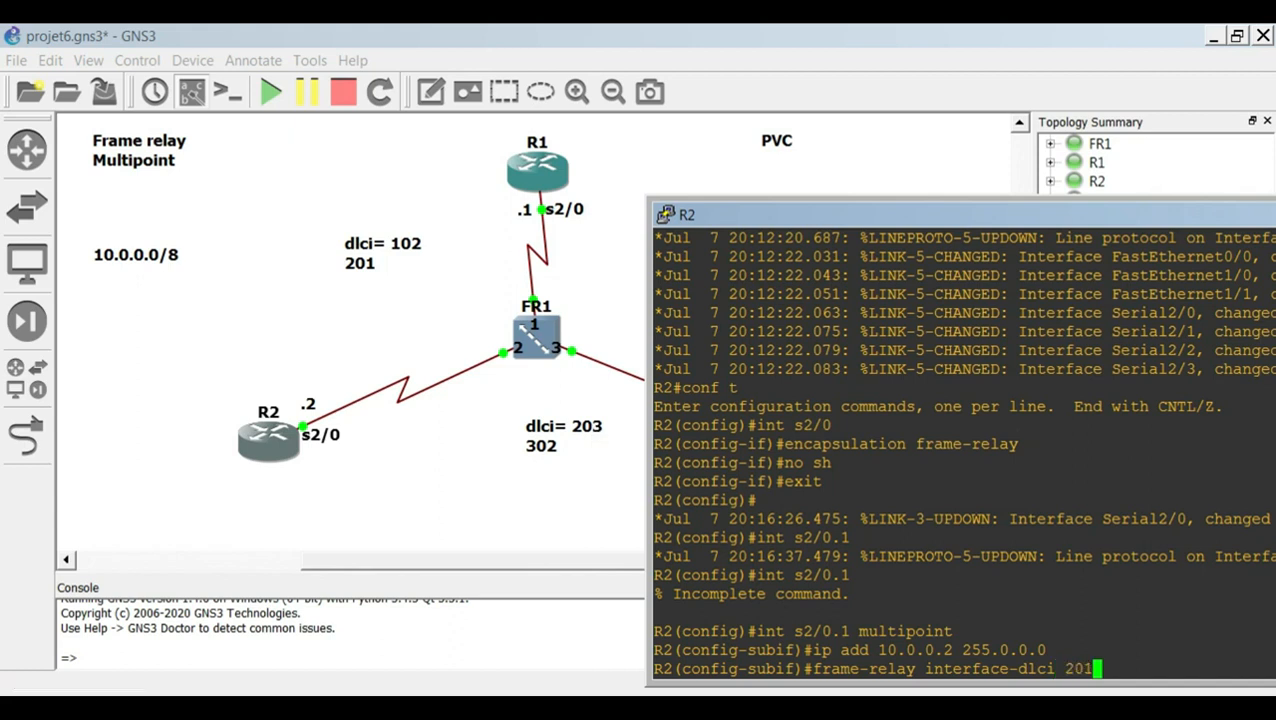
pyautogui.press('Return')
pyautogui.write('exit')
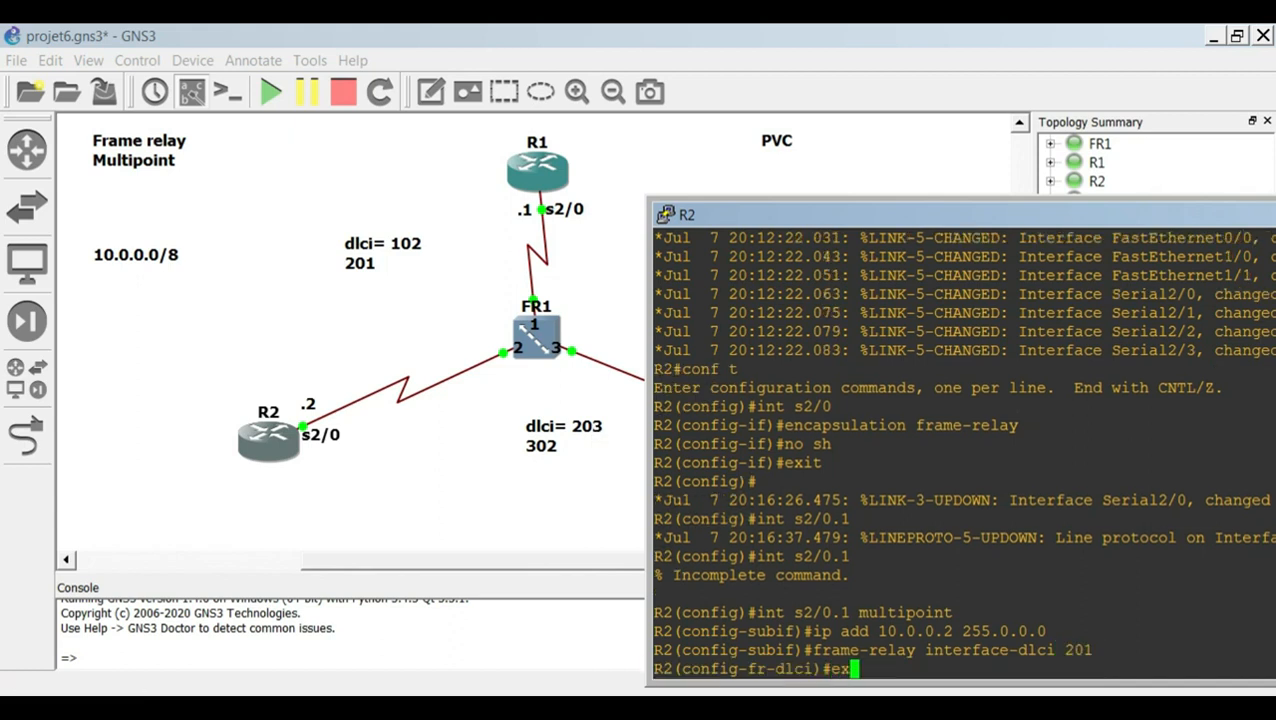
pyautogui.press('Return')
# Assign the second DLCI with "frame-relay interface-dlci 203" on R2's subinterface, end configuration mode and put the console away
pyautogui.press('Up')
pyautogui.press('Up')
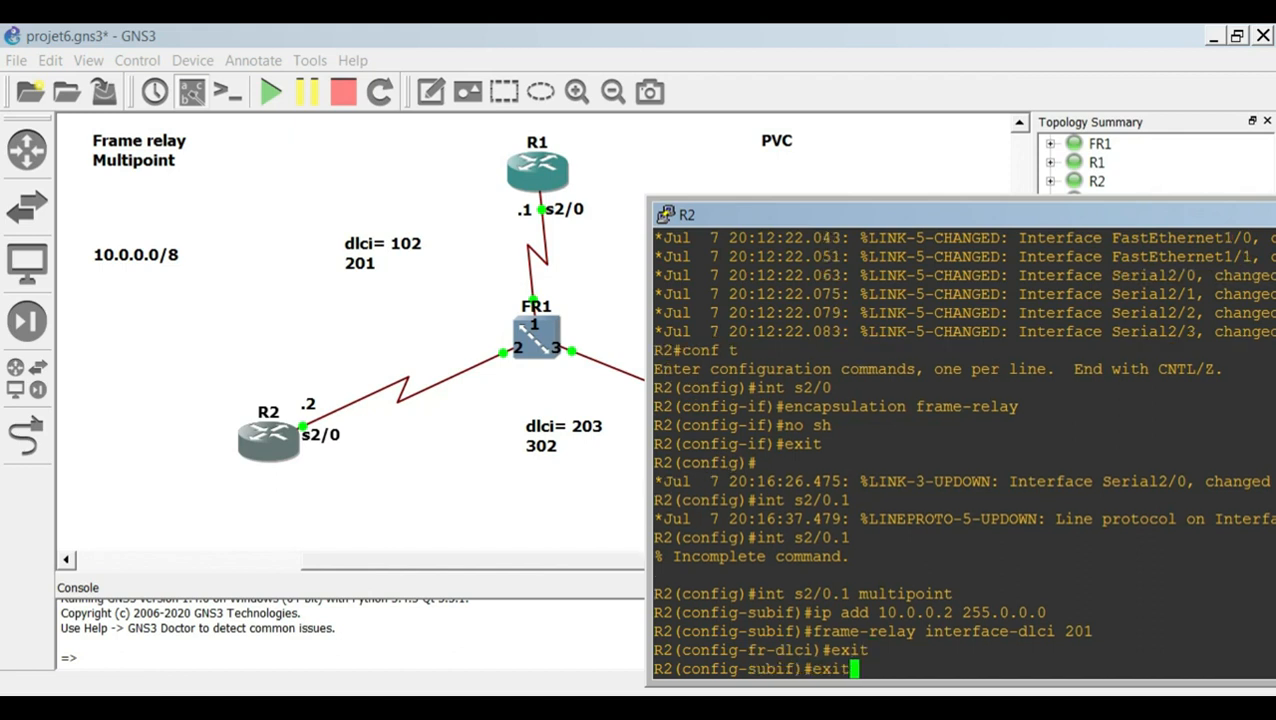
pyautogui.press('BackSpace')
pyautogui.press('BackSpace')
pyautogui.write('03')
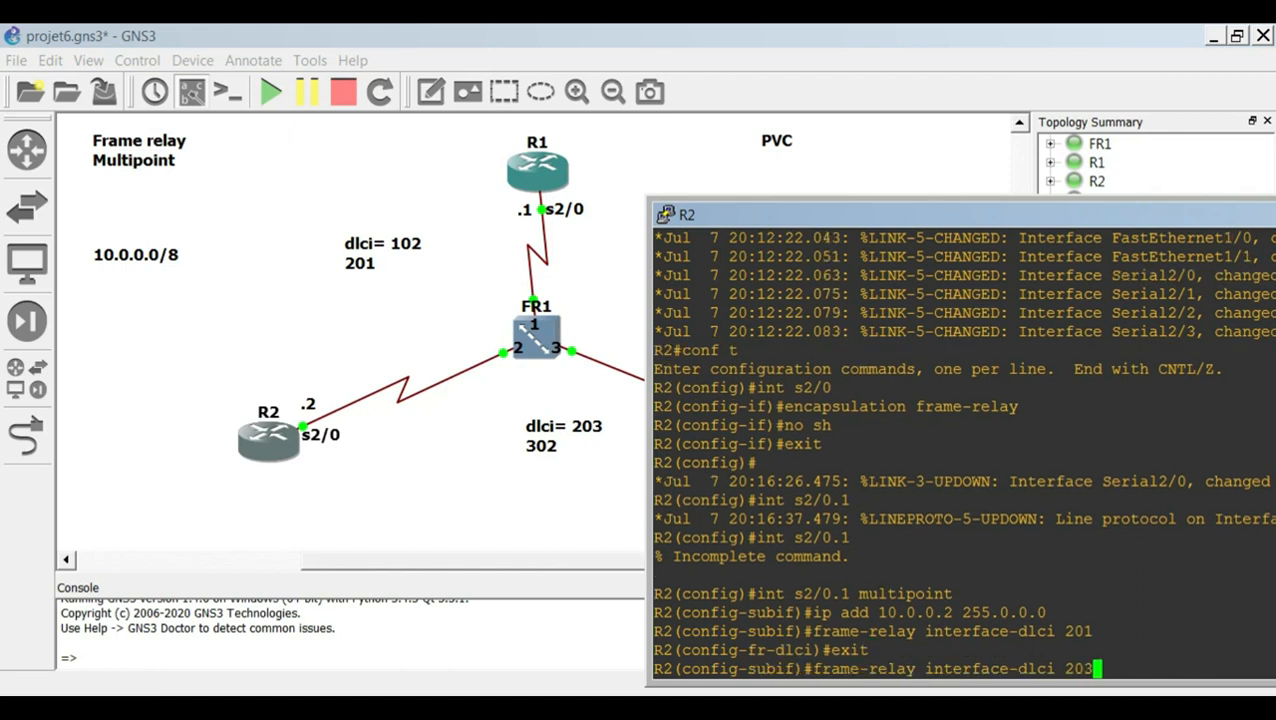
pyautogui.press('Return')
pyautogui.write('end')
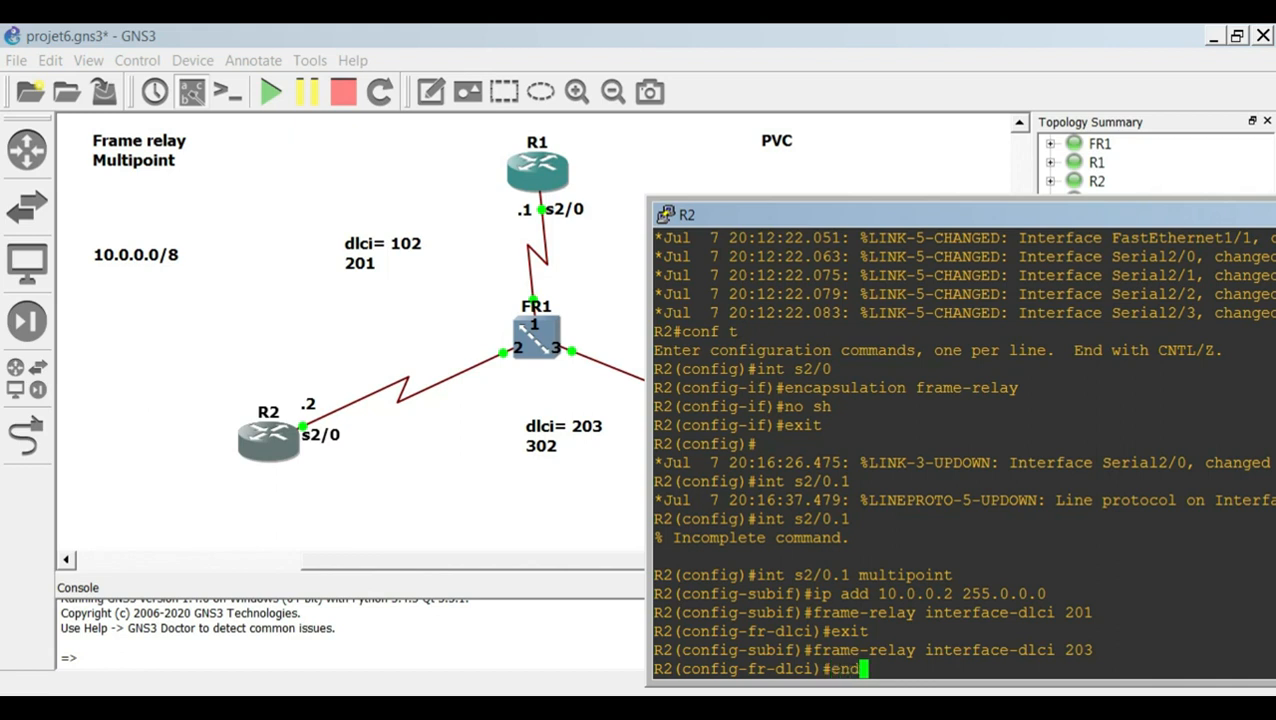
pyautogui.press('Return')
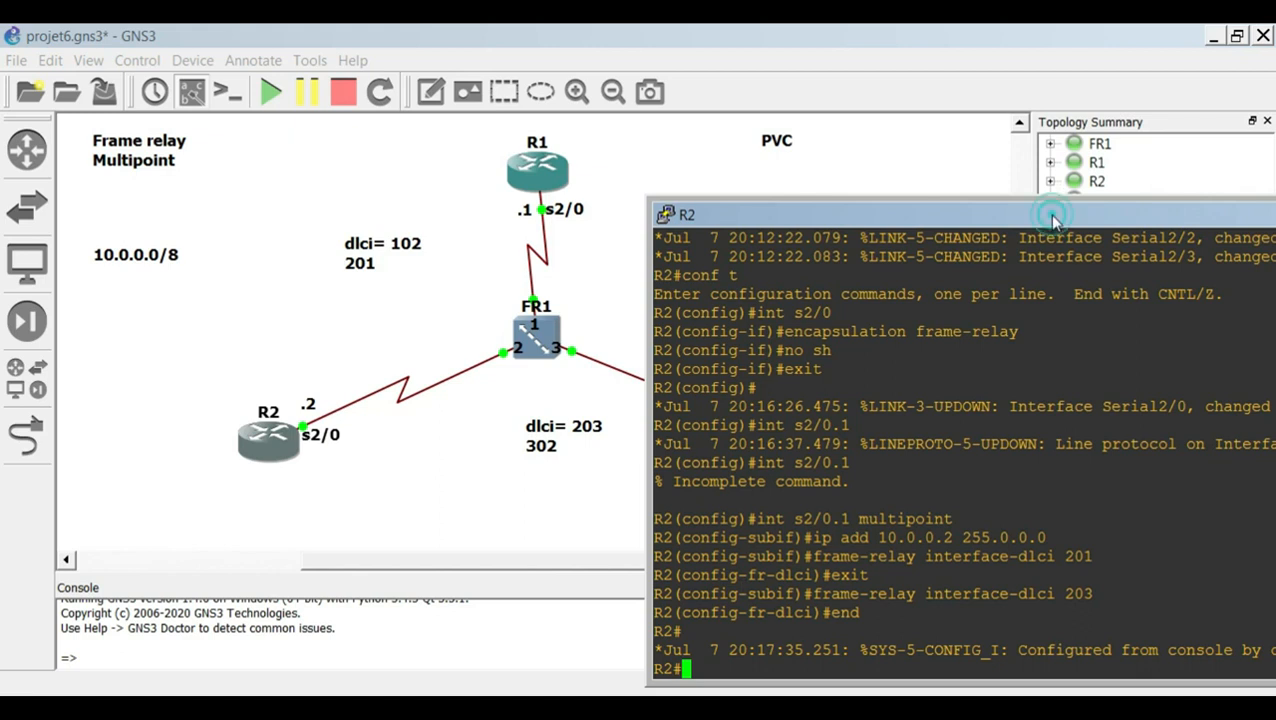
pyautogui.moveTo(1052, 216); pyautogui.dragTo(582, 238)
pyautogui.click(1180, 238)
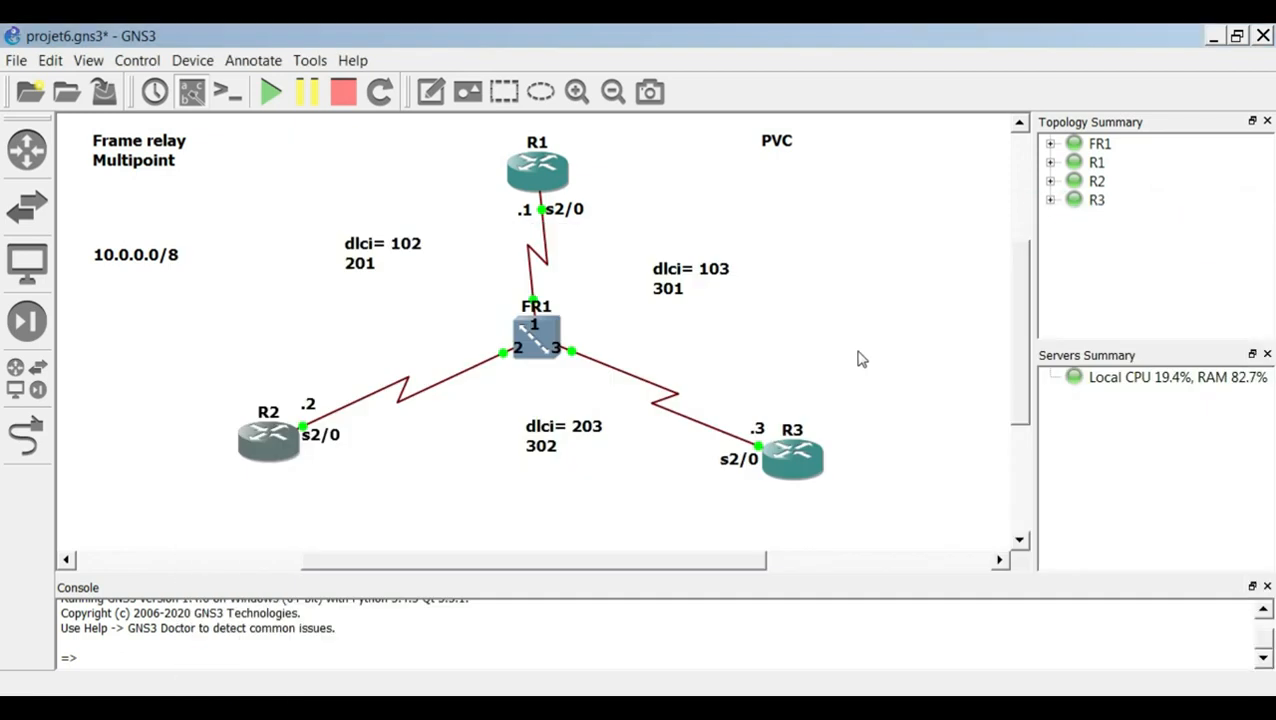
# Open R3's console, enter global configuration mode with "conf t" and select the serial interface with "int s2/0"
pyautogui.doubleClick(787, 460)
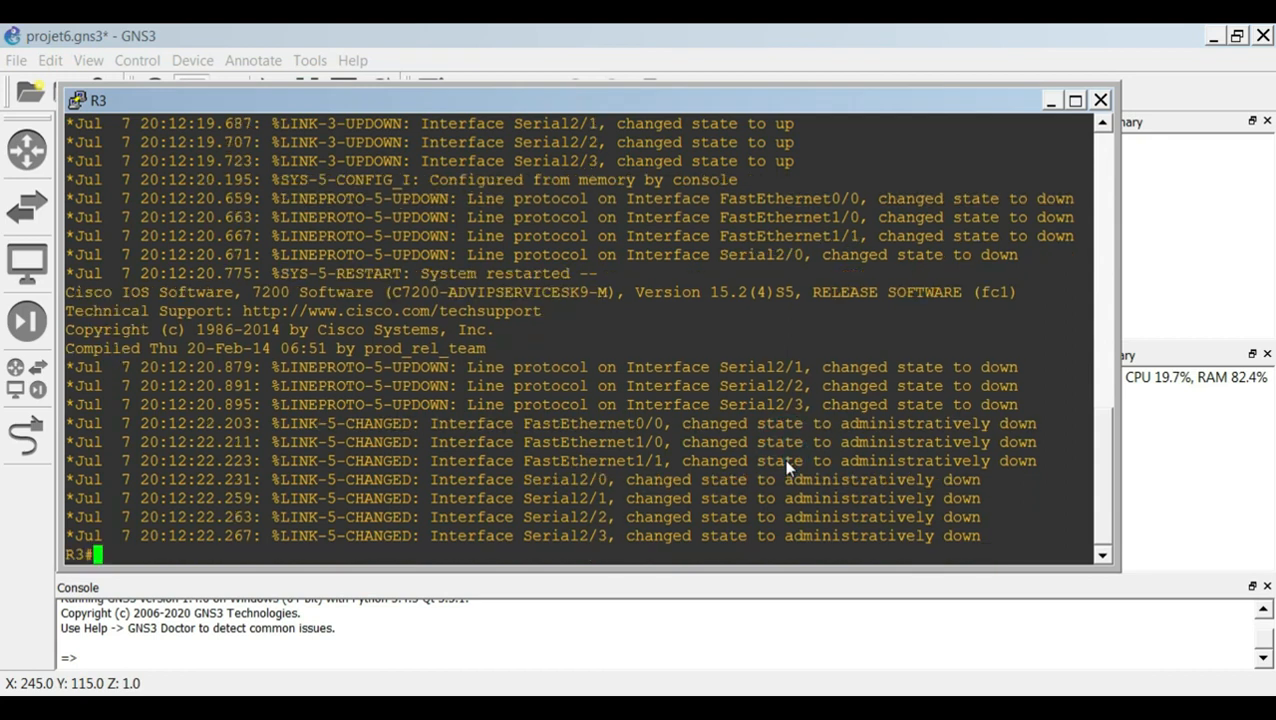
pyautogui.write('con')
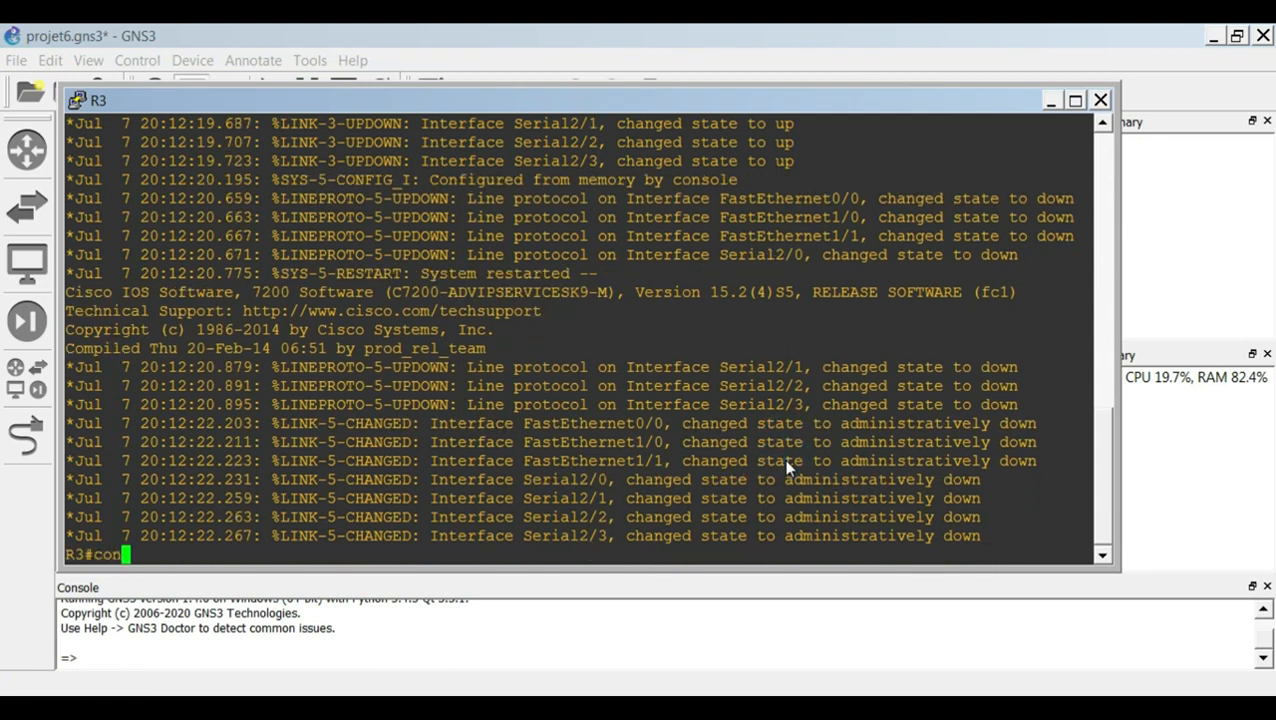
pyautogui.write('f t')
pyautogui.press('Return')
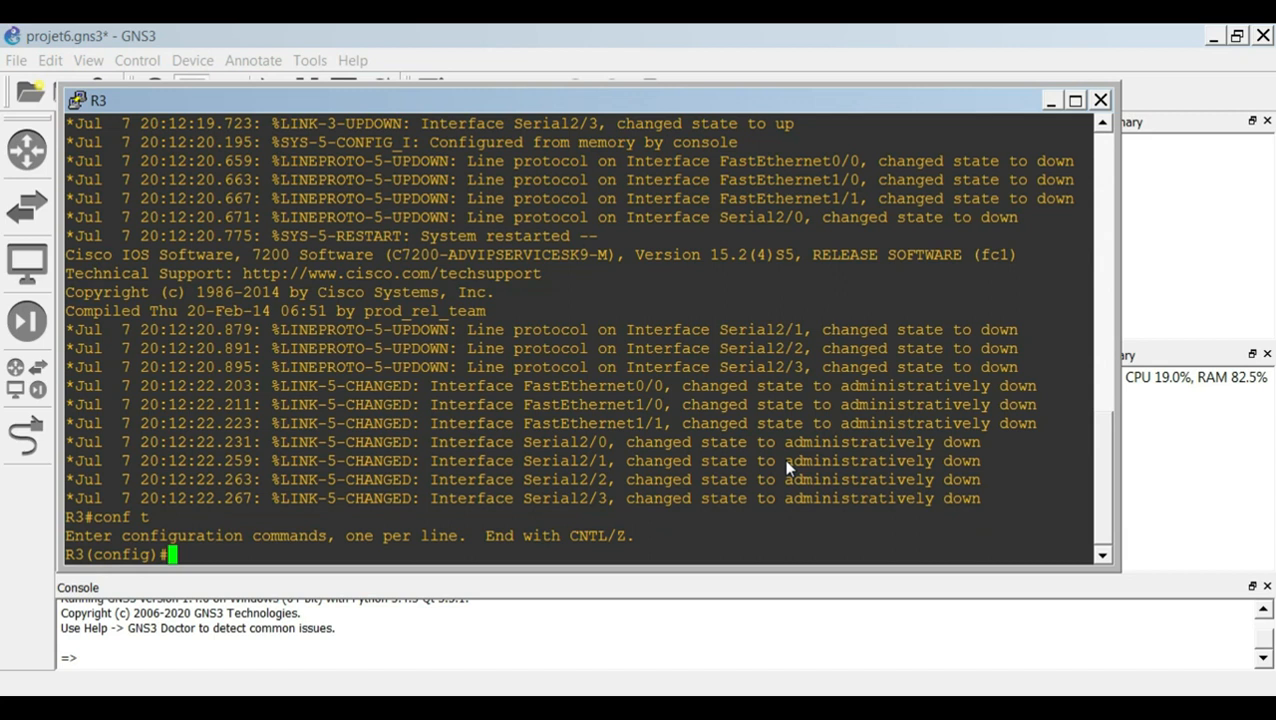
pyautogui.write('int s2/0')
pyautogui.press('Return')
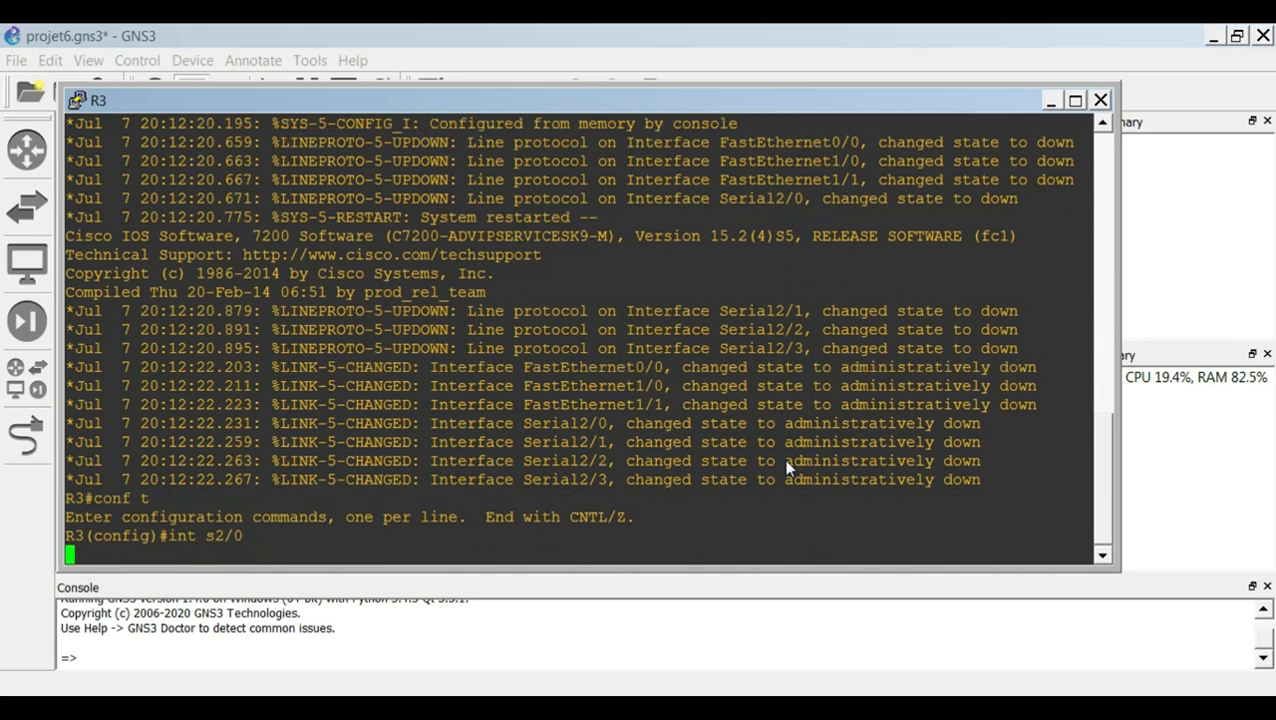
# Set R3's s2/0 to "encapsulation frame-relay", enable it with "no sh" and exit interface configuration mode
pyautogui.write('encapsu')
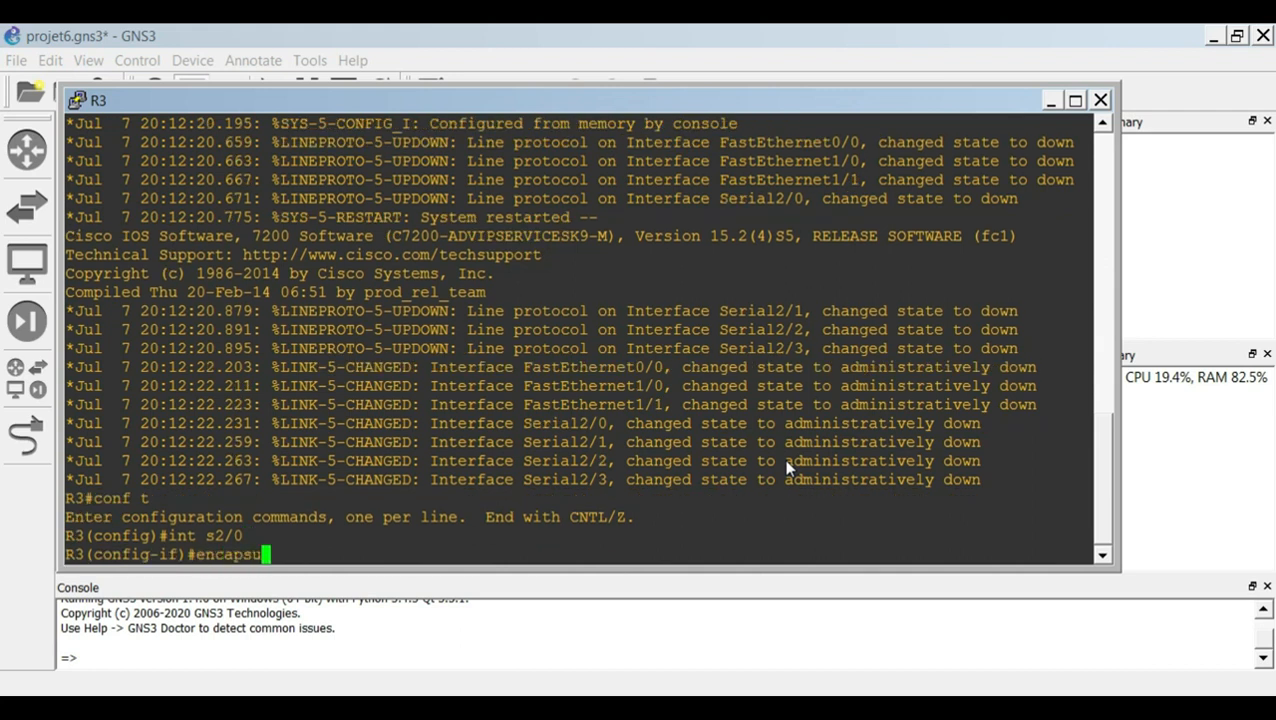
pyautogui.write('lation fram')
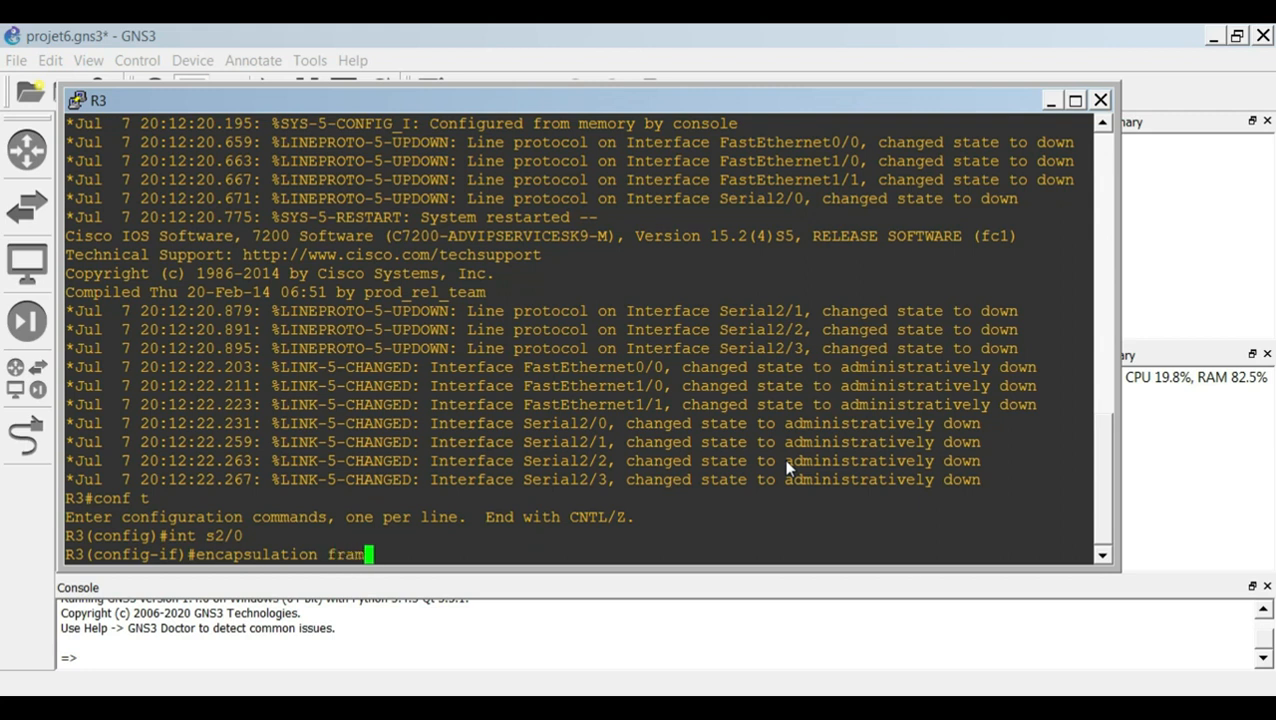
pyautogui.write('e-relay')
pyautogui.press('Return')
pyautogui.write('no sh')
pyautogui.press('Return')
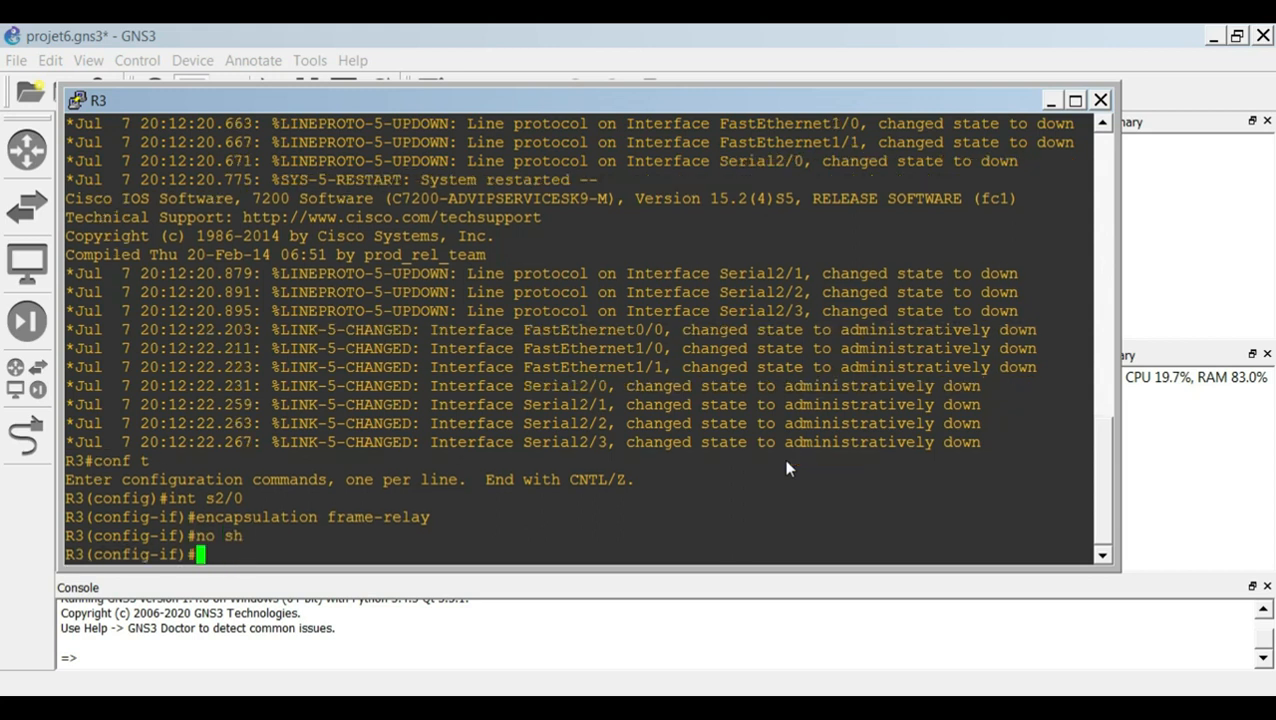
pyautogui.write('exit')
pyautogui.press('Return')
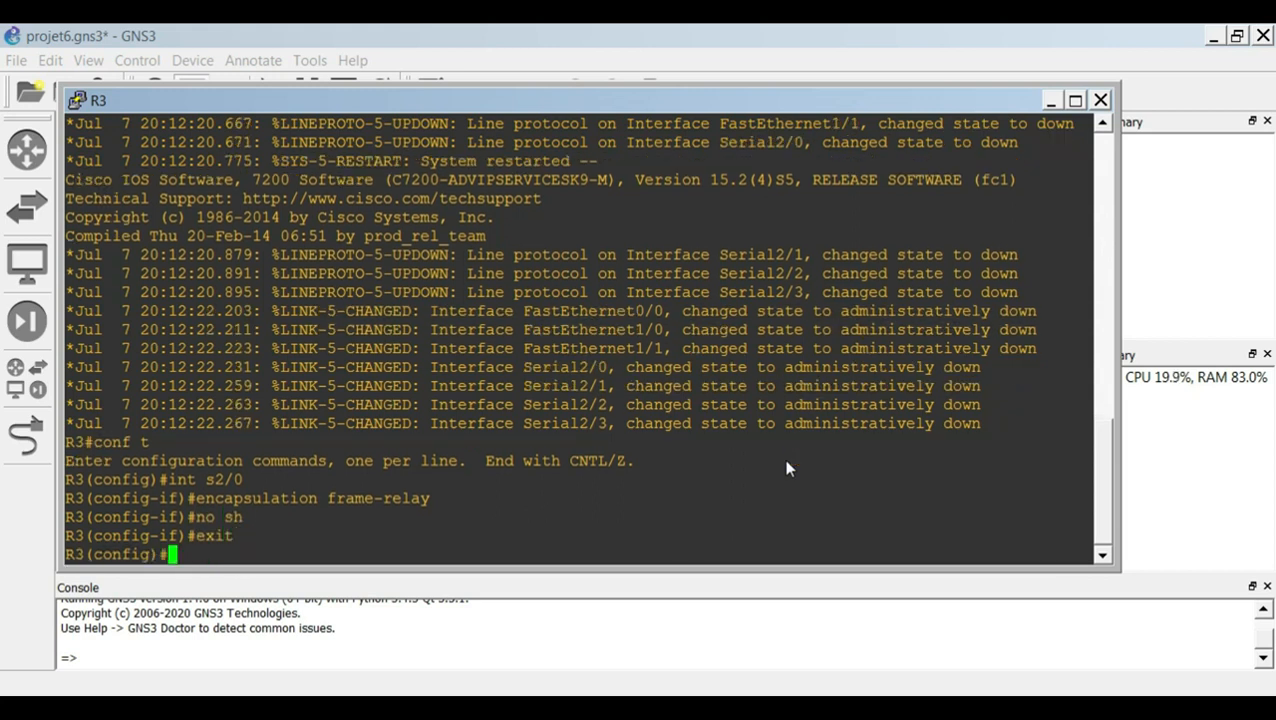
# Create R3's multipoint subinterface with "int s2/0.1 multipoint"
pyautogui.write('int ')
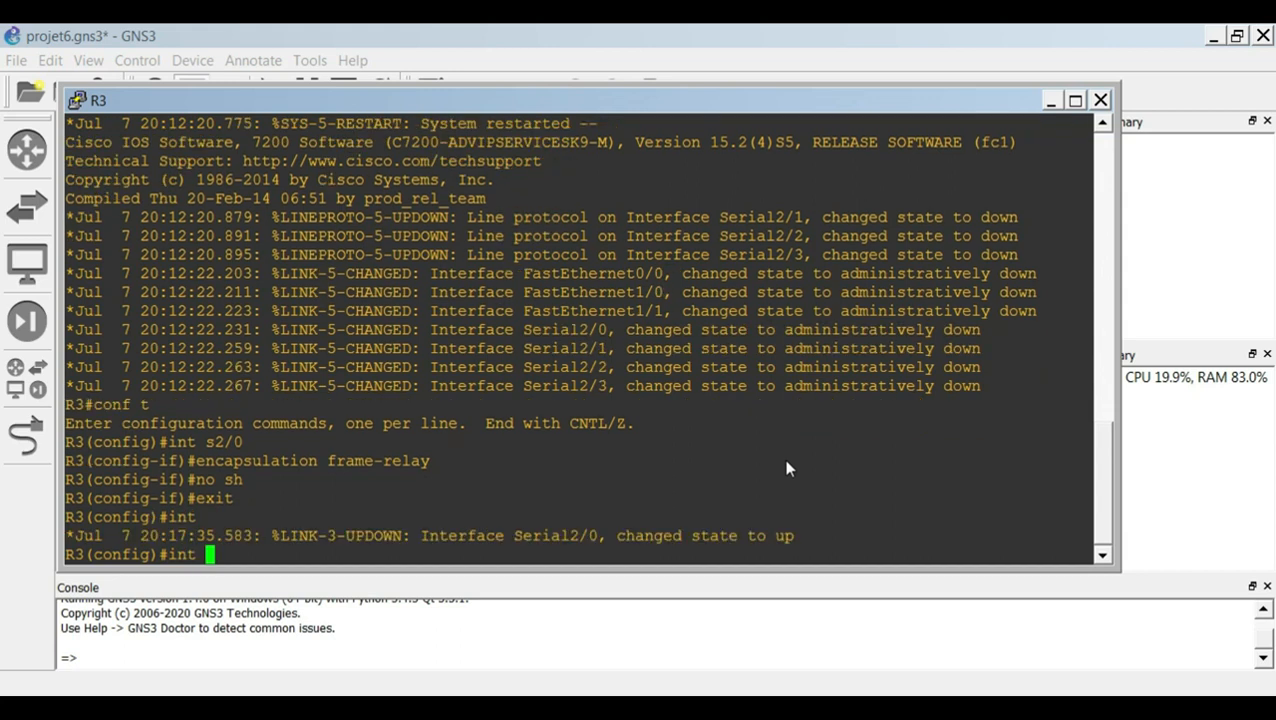
pyautogui.write('s2/0.1')
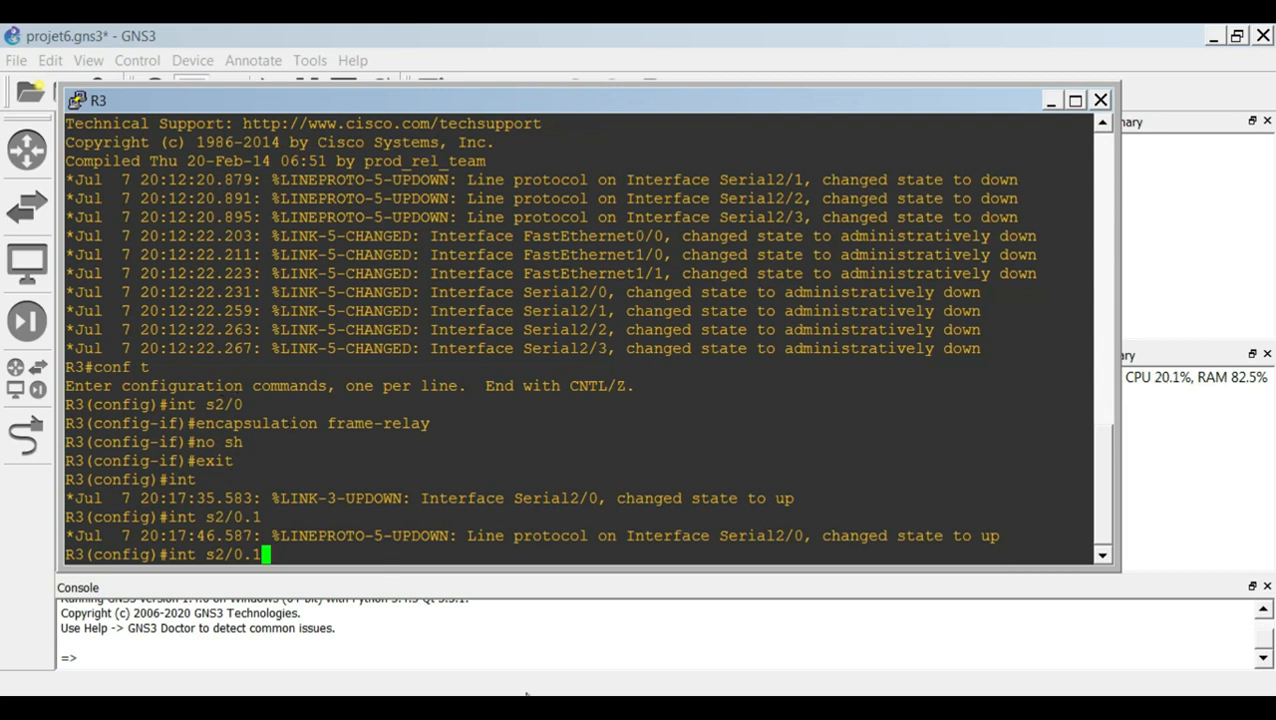
pyautogui.write('multipoint')
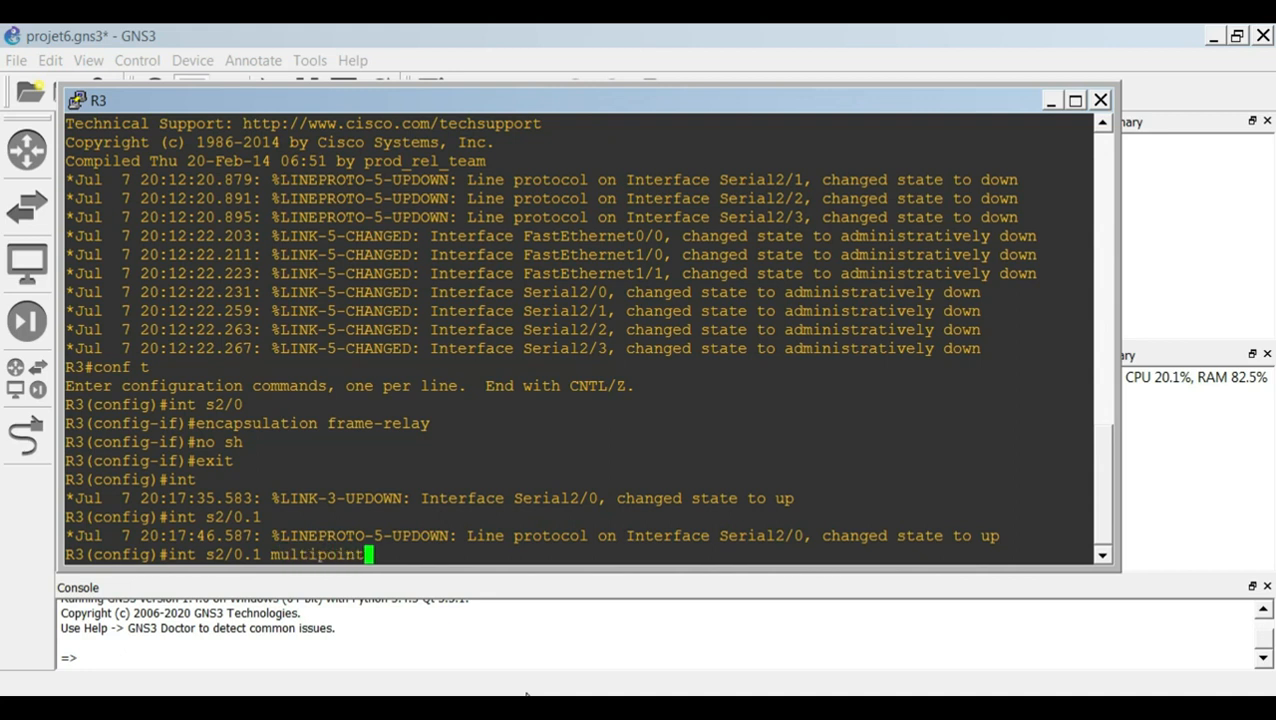
pyautogui.press('Return')
# Check R3's host label in the topology and assign its subinterface the address with "ip add 10.0.0.3 255.0.0.0"
pyautogui.write('ip add')
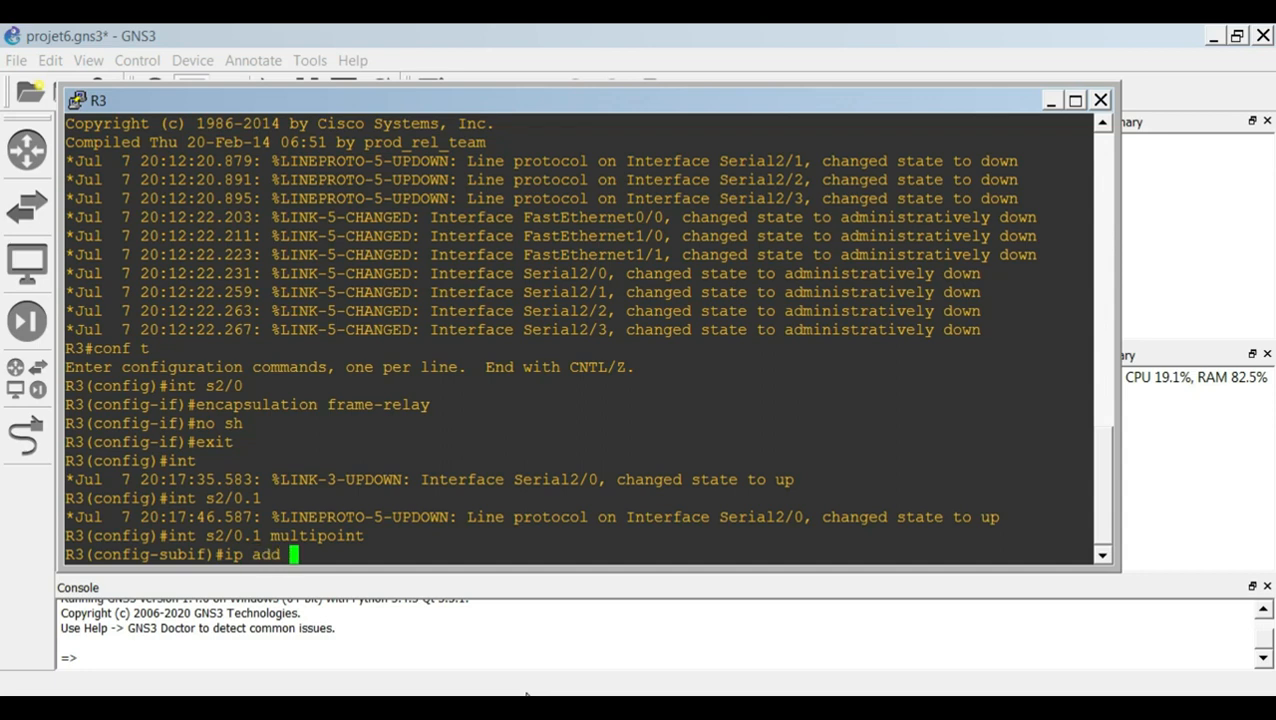
pyautogui.moveTo(803, 103); pyautogui.dragTo(632, 512)
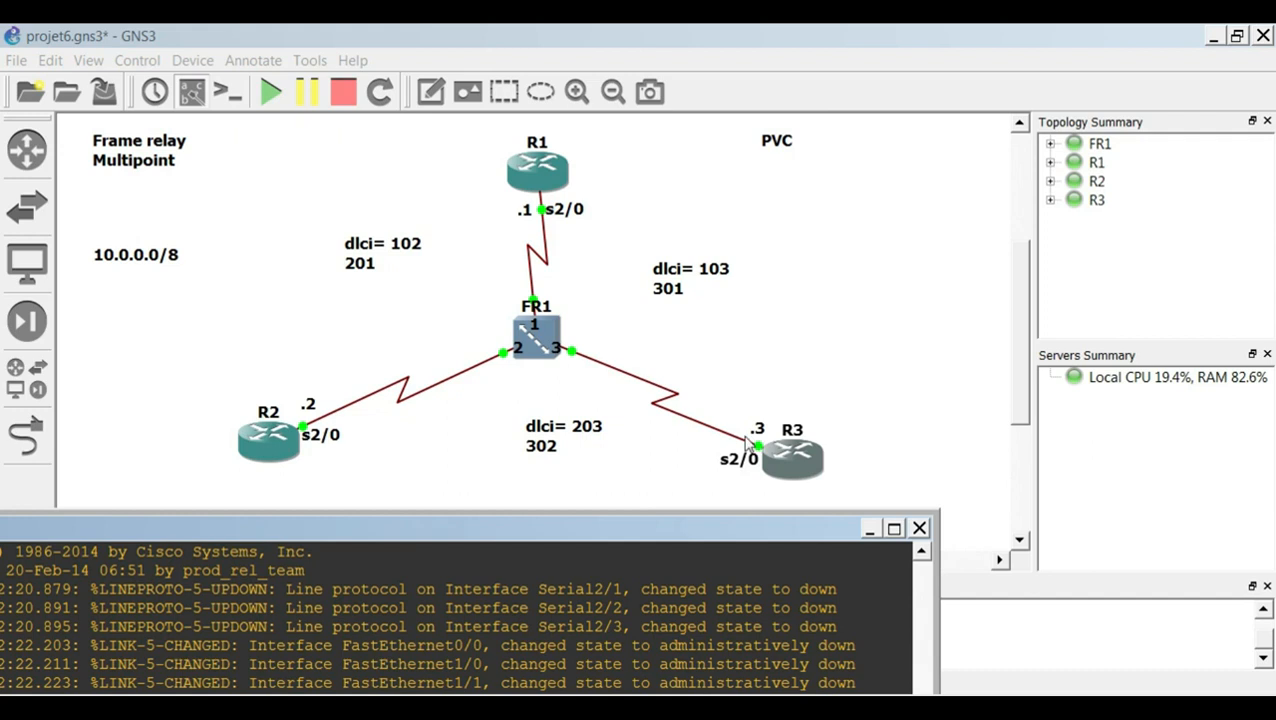
pyautogui.moveTo(632, 527); pyautogui.dragTo(778, 104)
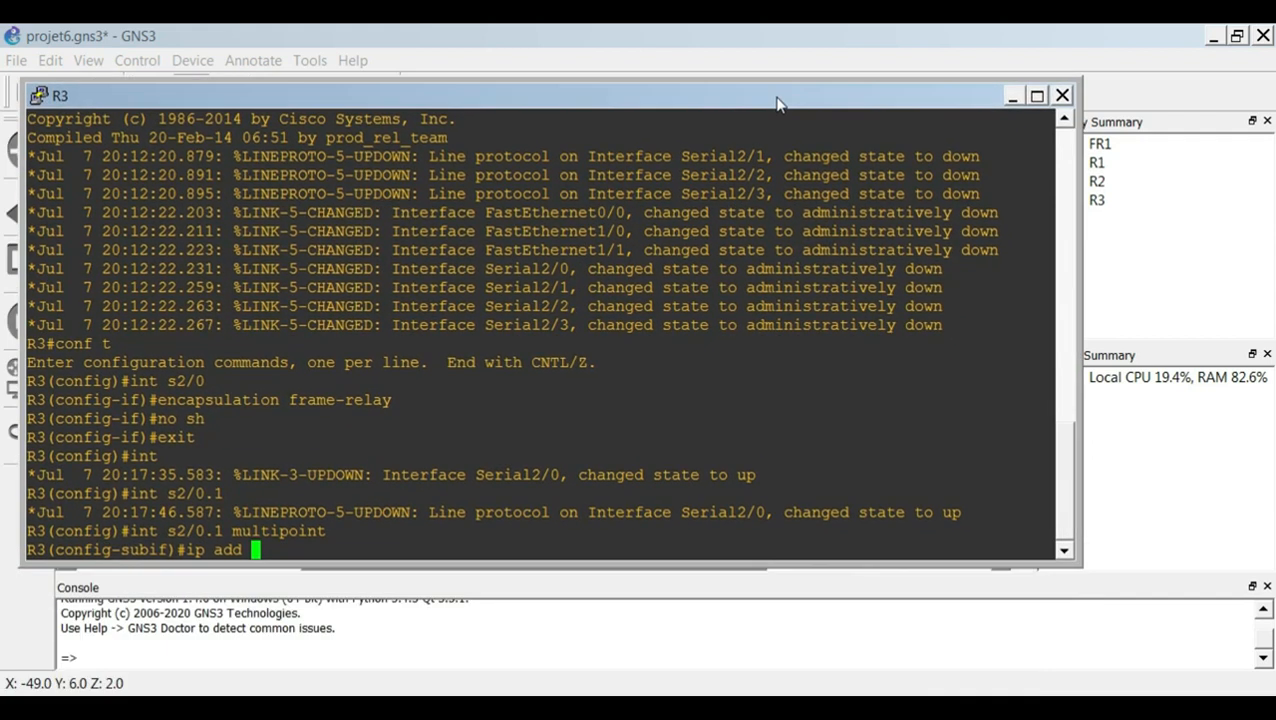
pyautogui.write('10.0')
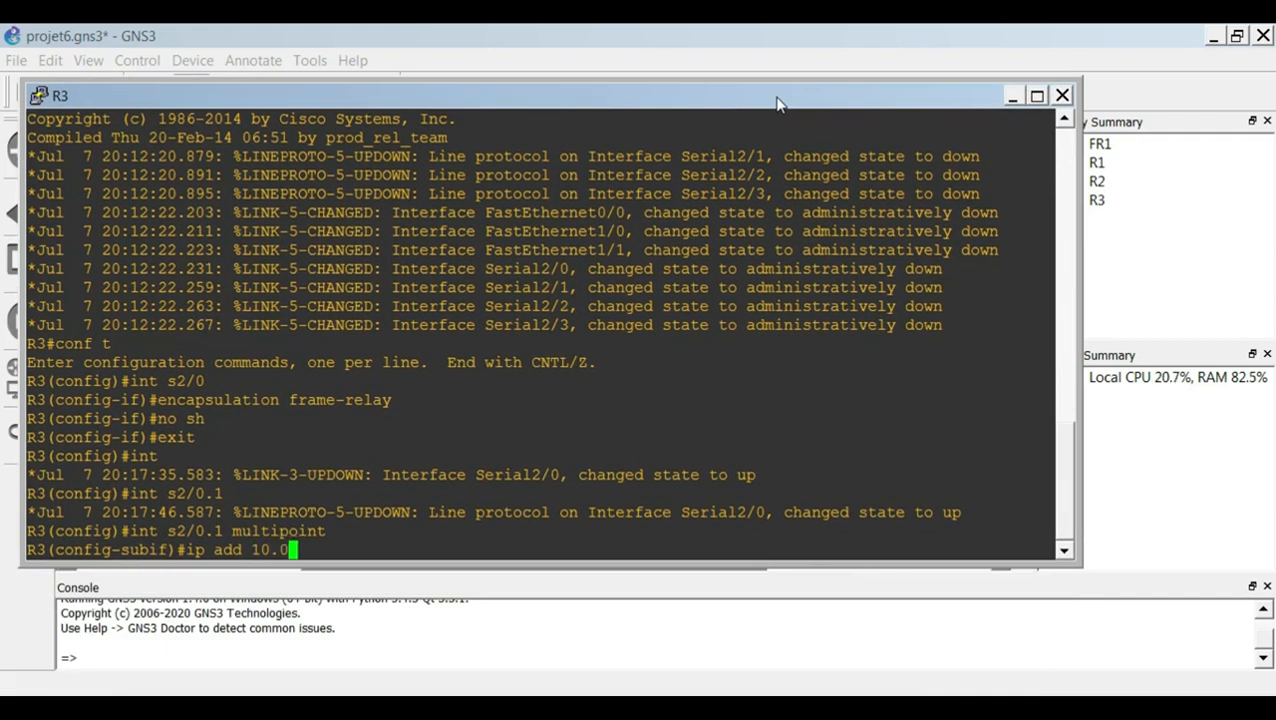
pyautogui.write('.0.3 255.0.0.0')
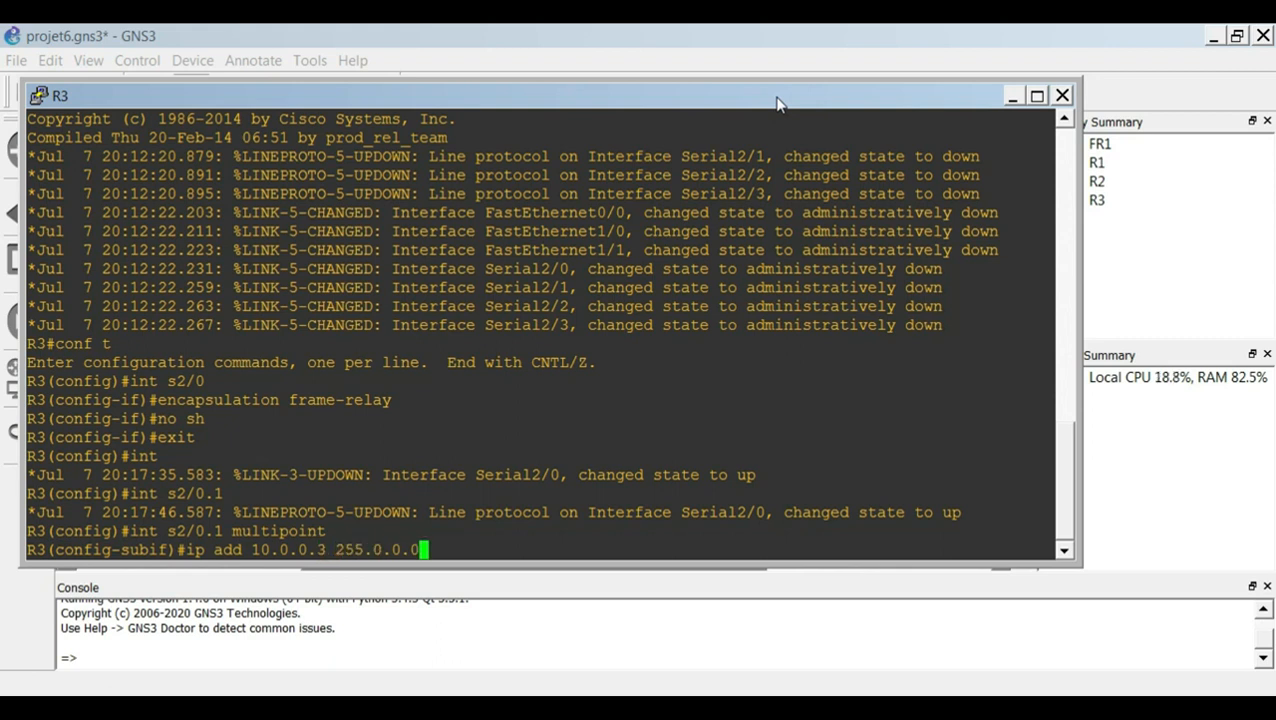
pyautogui.press('Return')
# Check the DLCI labels in the topology, assign "frame-relay interface-dlci 301" to R3's subinterface and exit DLCI configuration mode
pyautogui.write('frame-relay interface-dlci')
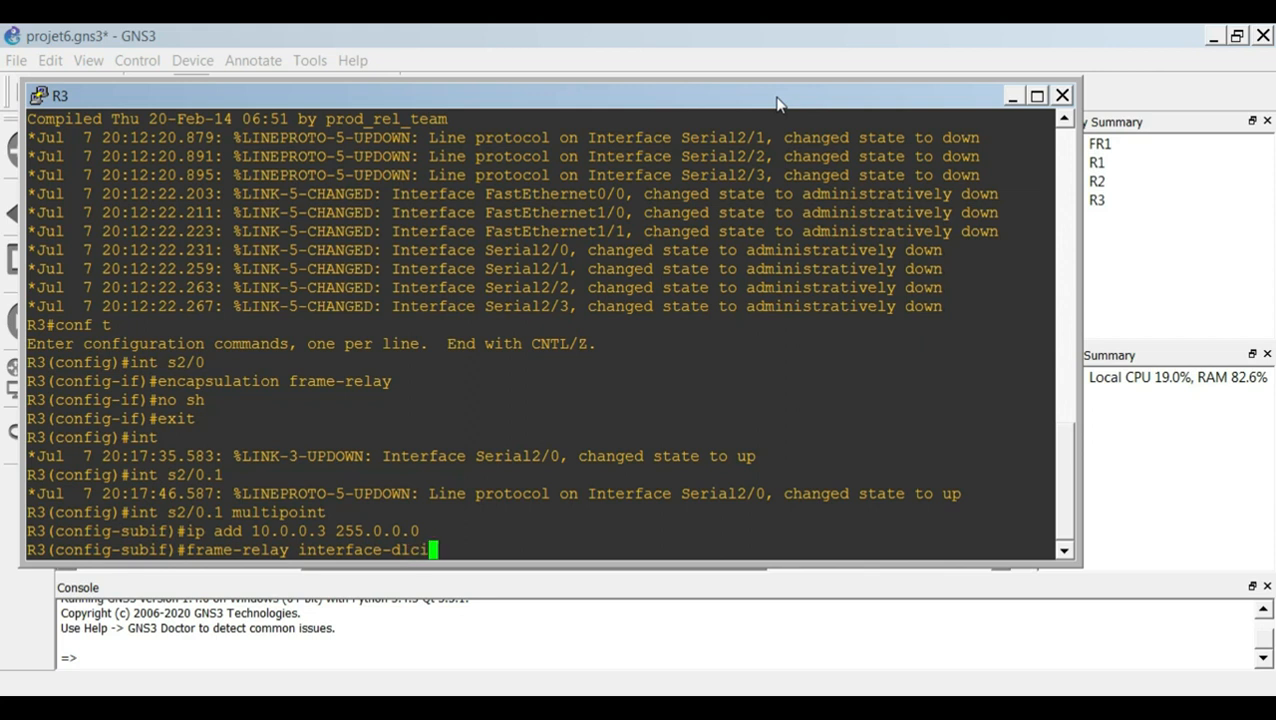
pyautogui.press('Return')
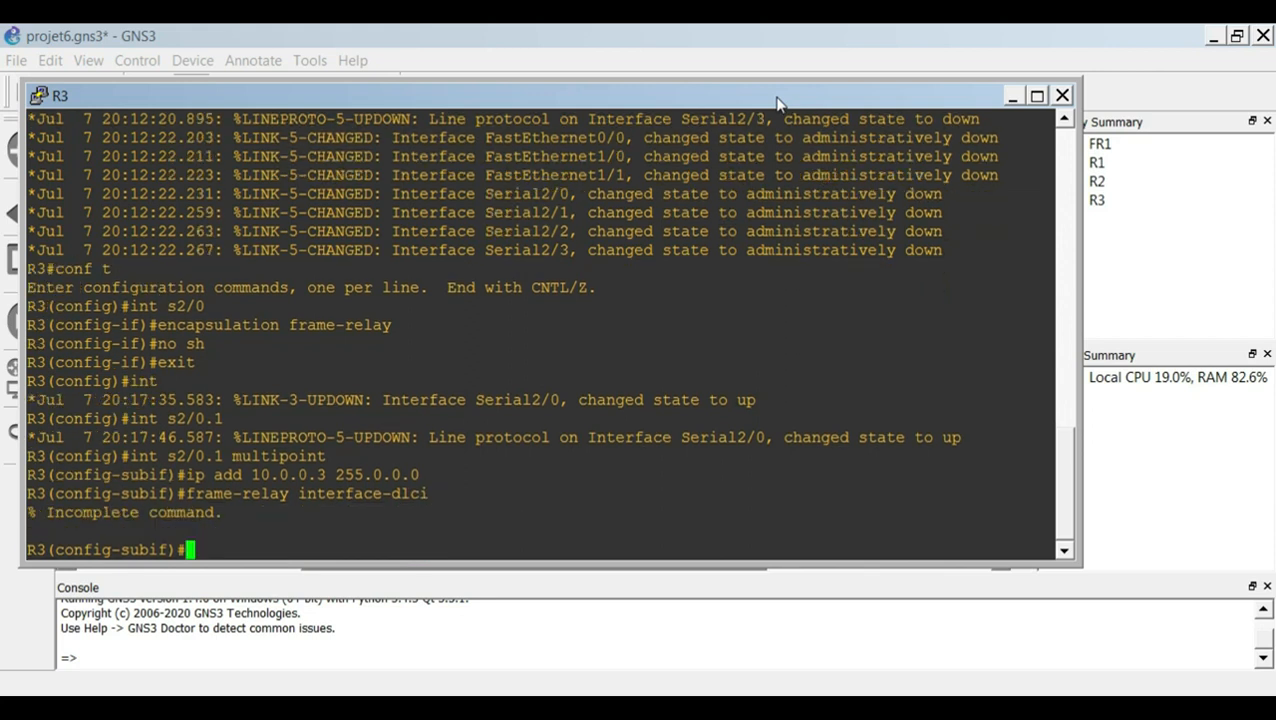
pyautogui.press('Up')
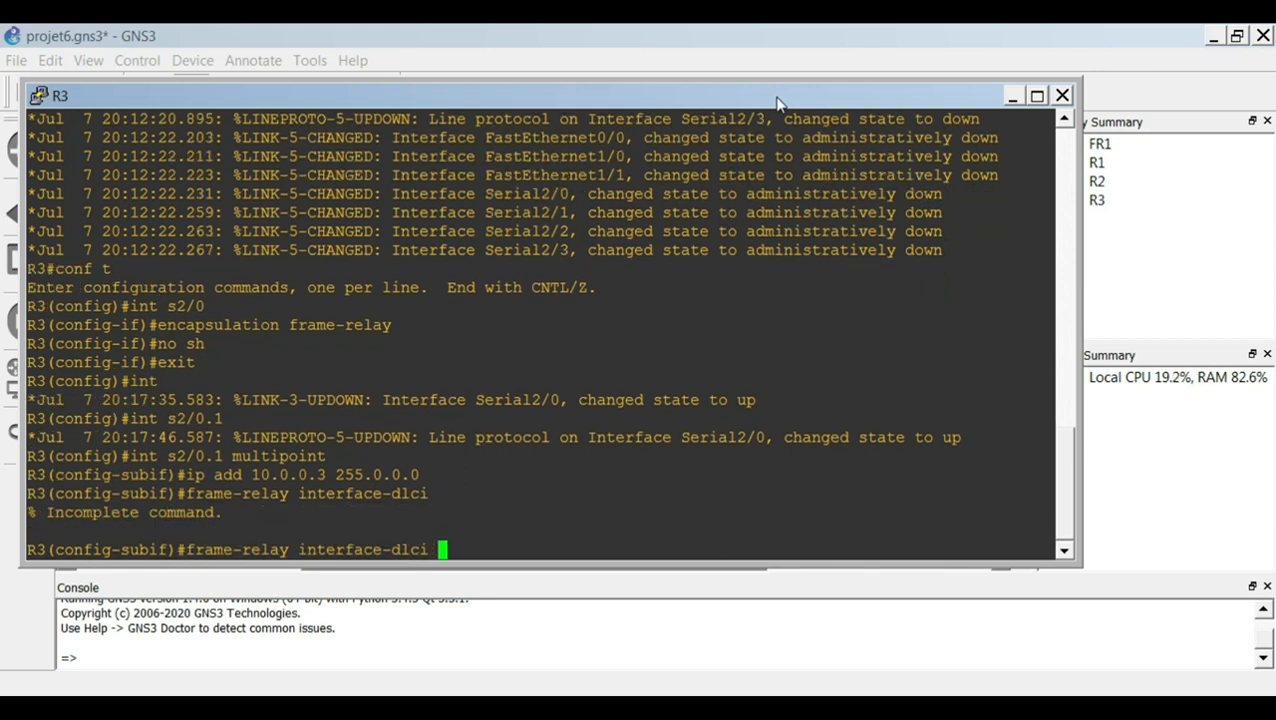
pyautogui.moveTo(813, 95); pyautogui.dragTo(820, 612)
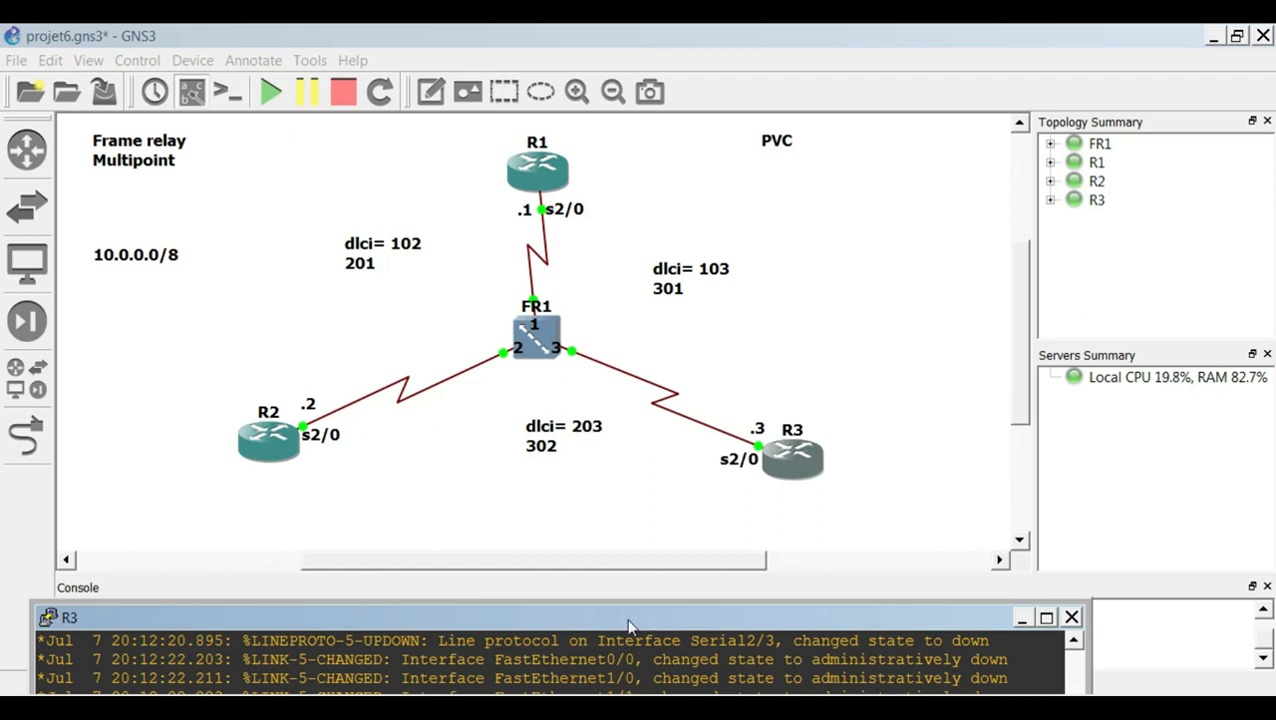
pyautogui.moveTo(630, 625); pyautogui.dragTo(659, 95)
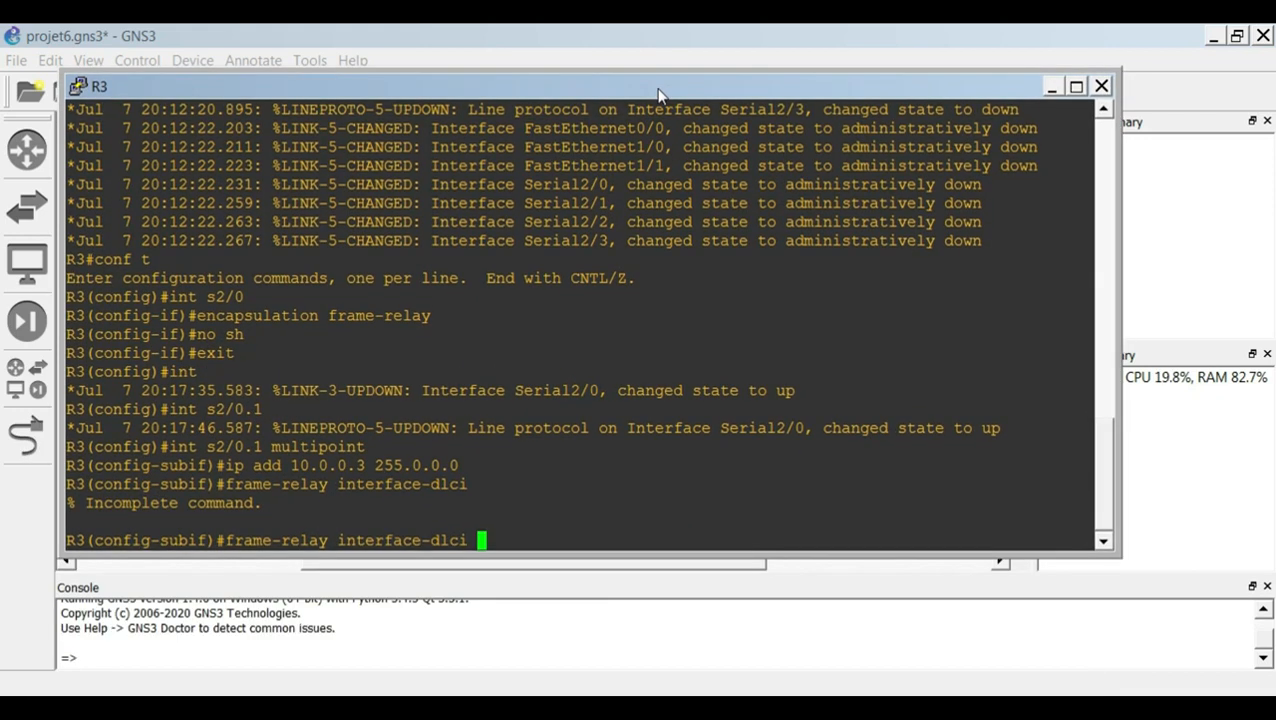
pyautogui.write('301')
pyautogui.press('Return')
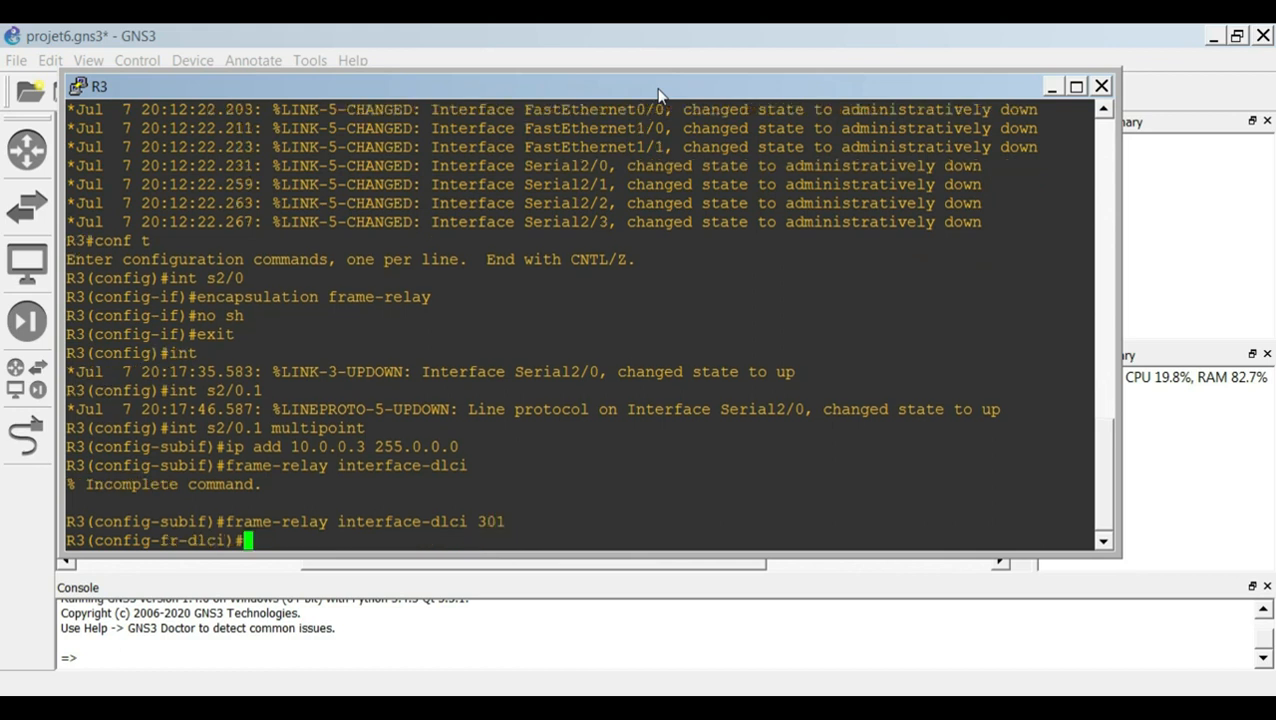
pyautogui.write('exit')
pyautogui.press('Return')
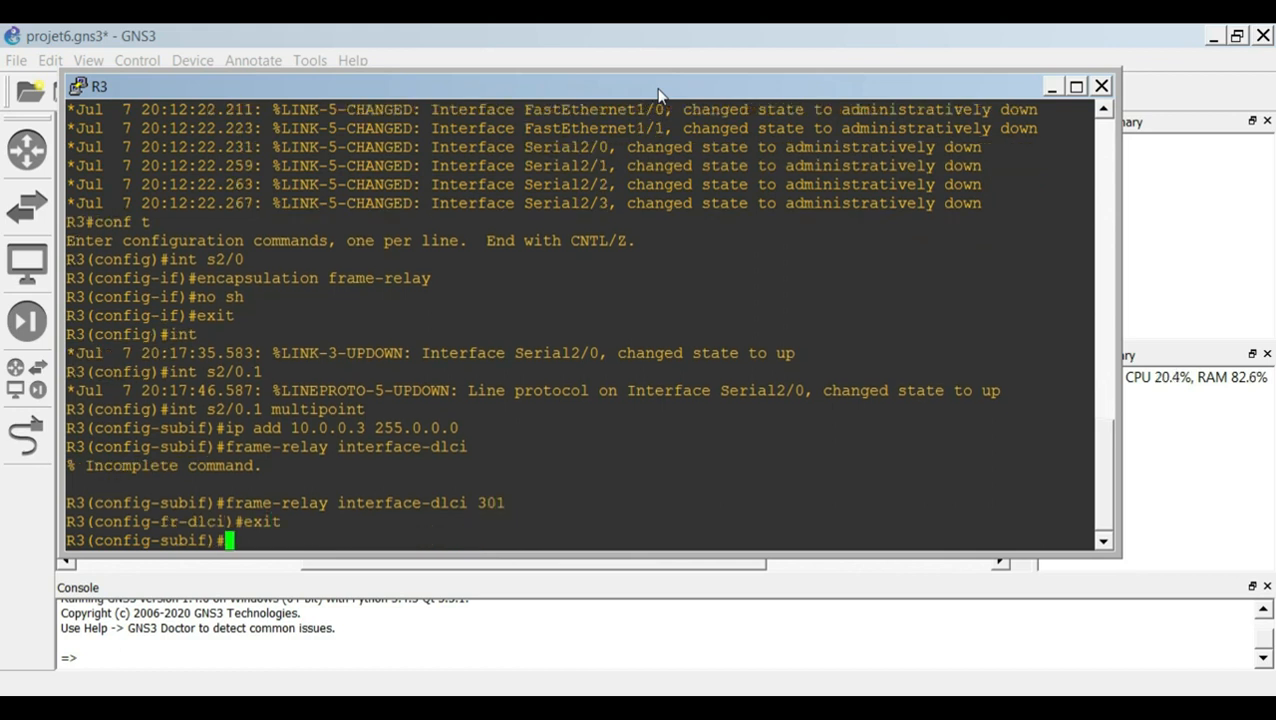
# Assign the second DLCI with "frame-relay interface-dlci 302" on R3's subinterface, end configuration mode and put the console away
pyautogui.press('Up')
pyautogui.press('Up')
pyautogui.press('BackSpace')
pyautogui.write('2')
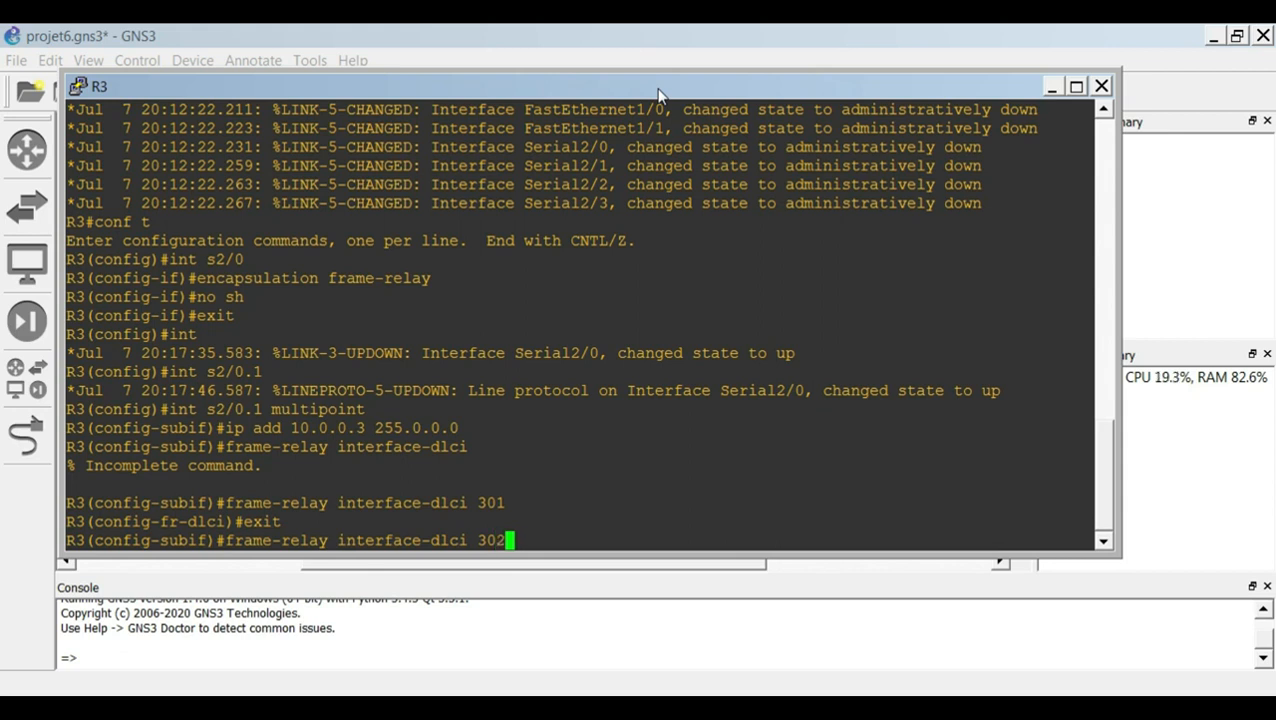
pyautogui.press('Return')
pyautogui.write('end')
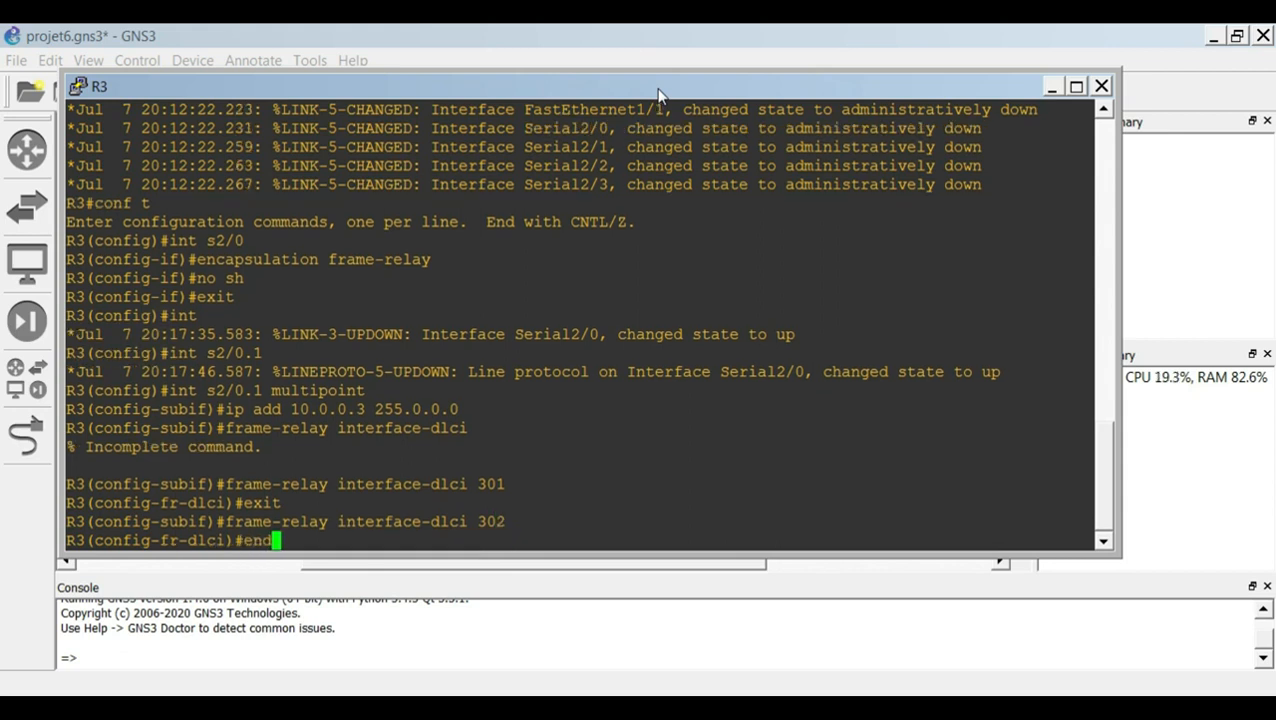
pyautogui.press('Return')
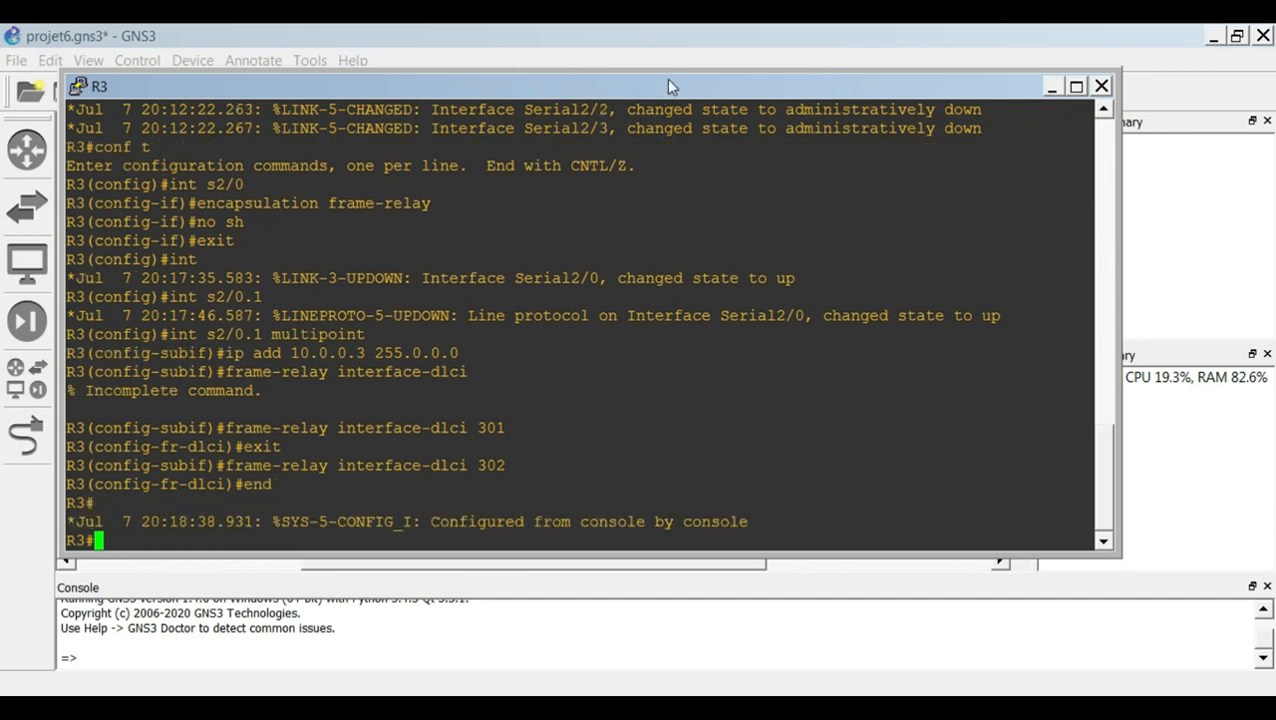
pyautogui.click(1050, 88)
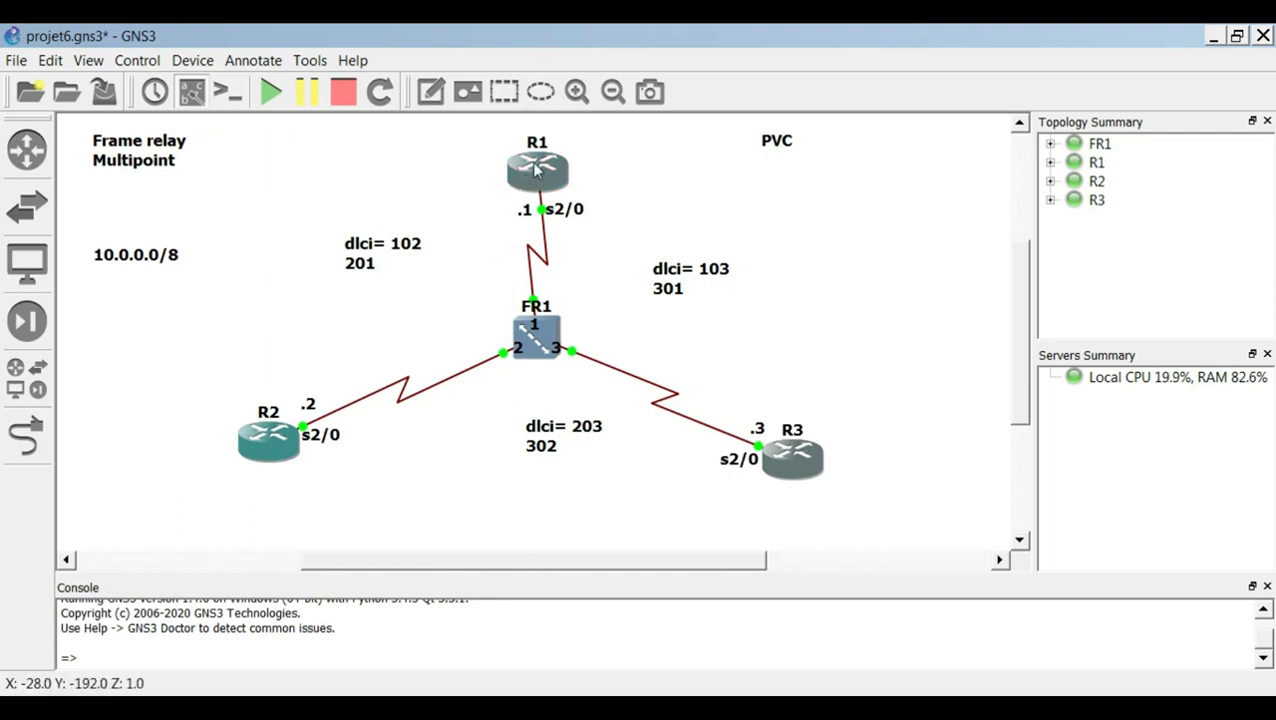
# Bring up R1's console and test connectivity to R2 with "ping 10.0.0.2"
pyautogui.moveTo(535, 170)
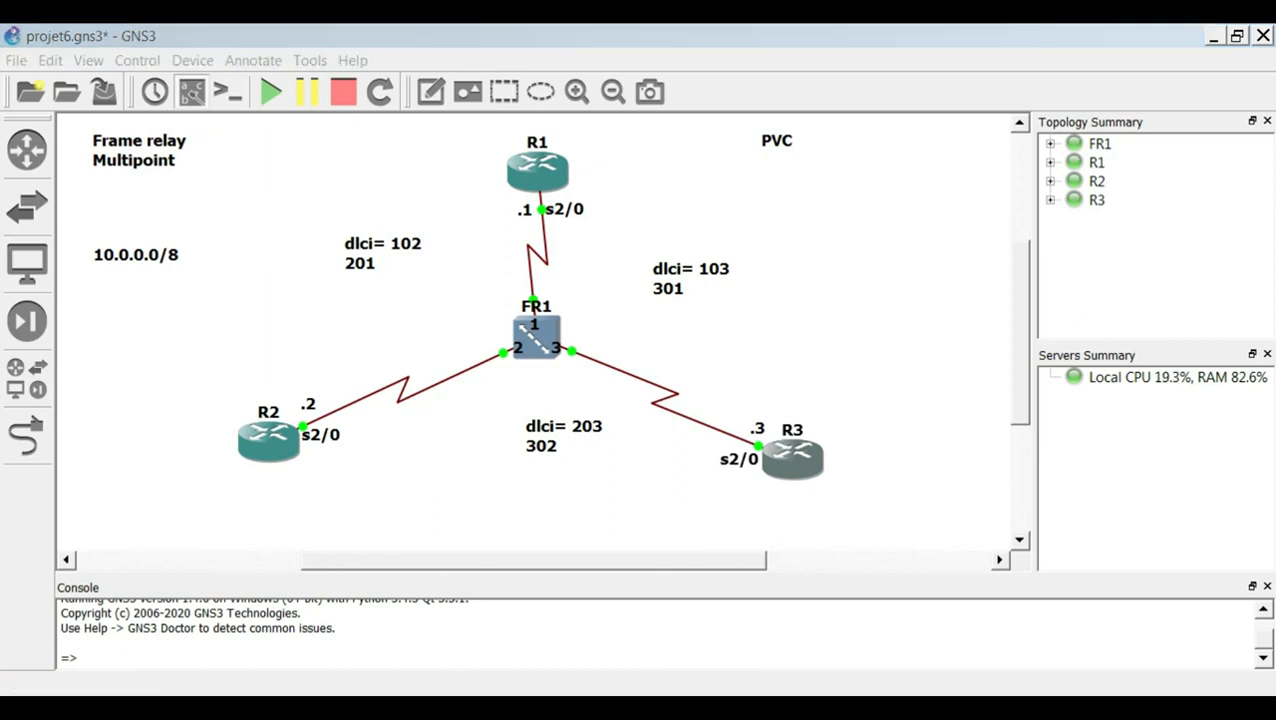
pyautogui.click(550, 600)
pyautogui.write('ping ')
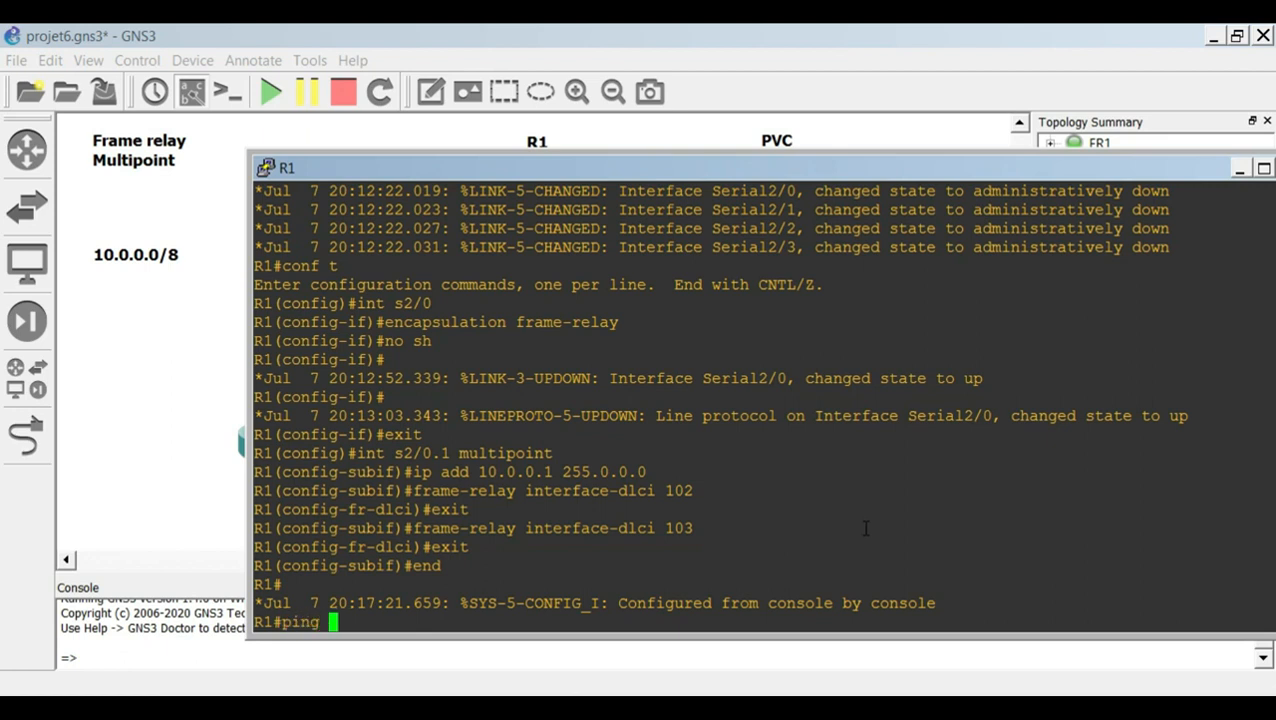
pyautogui.write('10.0.0.2')
pyautogui.press('Return')
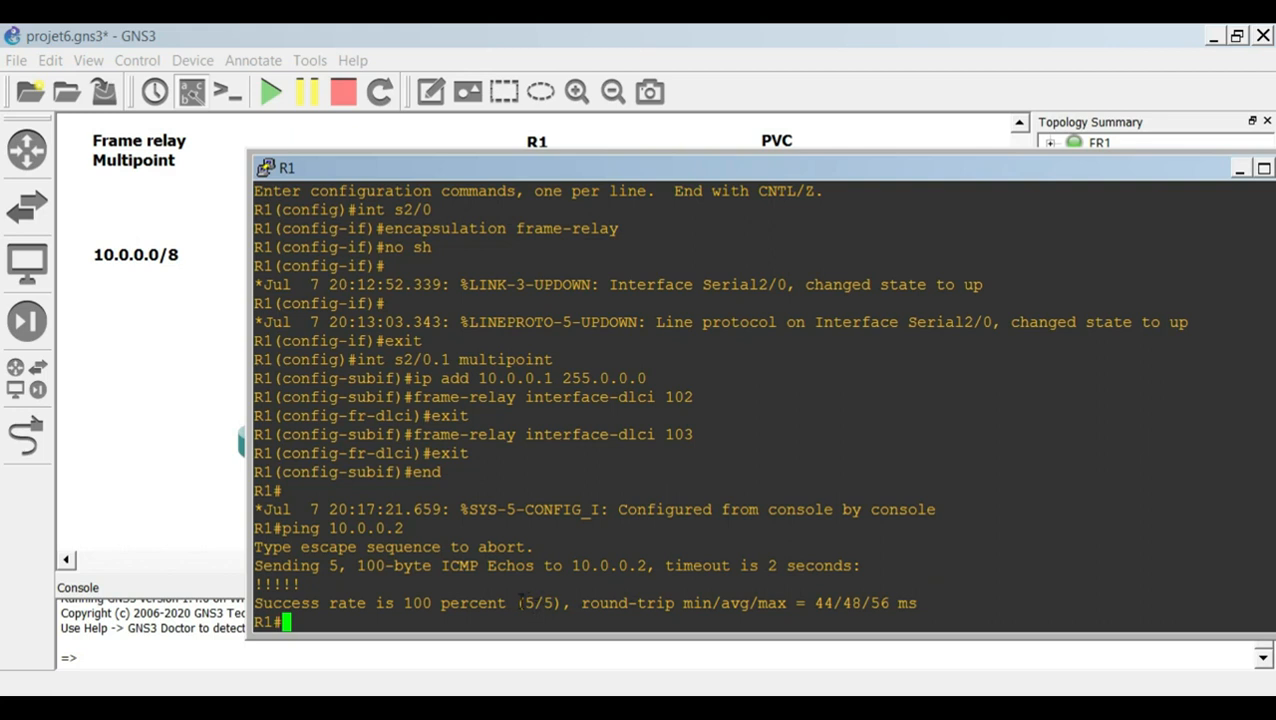
# Test connectivity from R1 to R3 with "ping 10.0.0.3" and put R1's console away
pyautogui.press('Up')
pyautogui.press('BackSpace')
pyautogui.write('3')
pyautogui.press('Return')
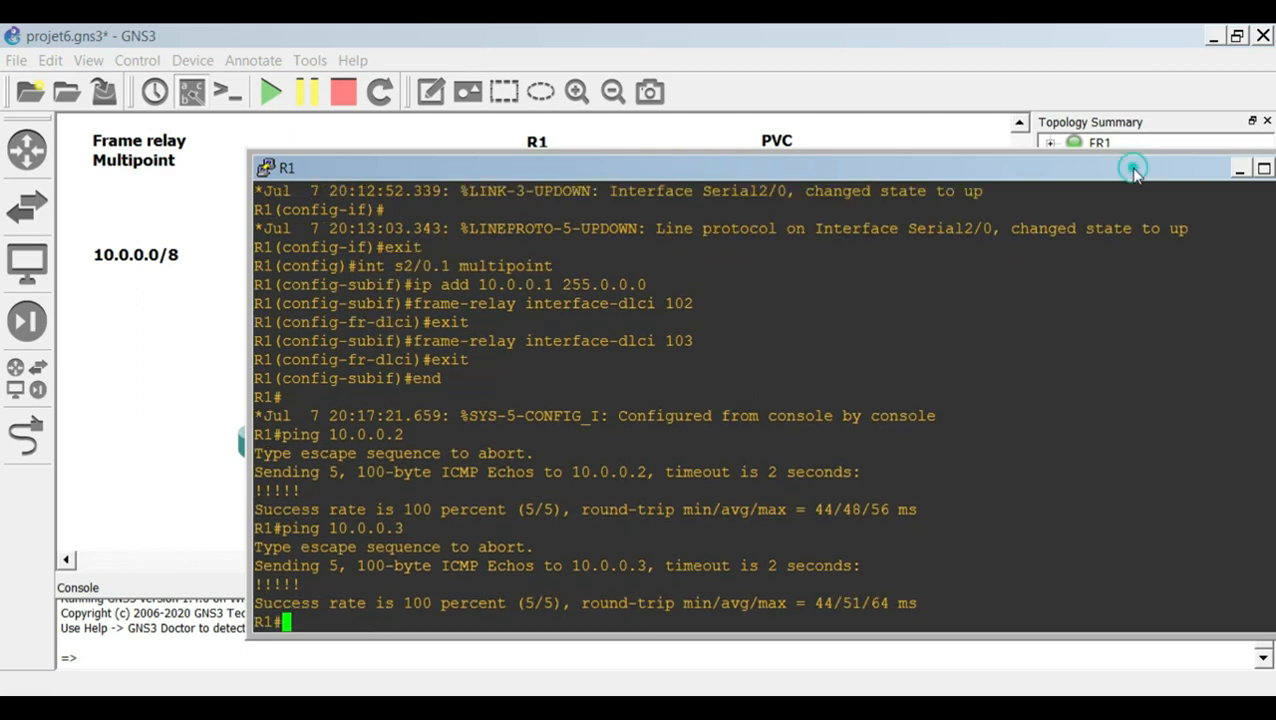
pyautogui.moveTo(1134, 168); pyautogui.dragTo(843, 176)
pyautogui.click(991, 169)
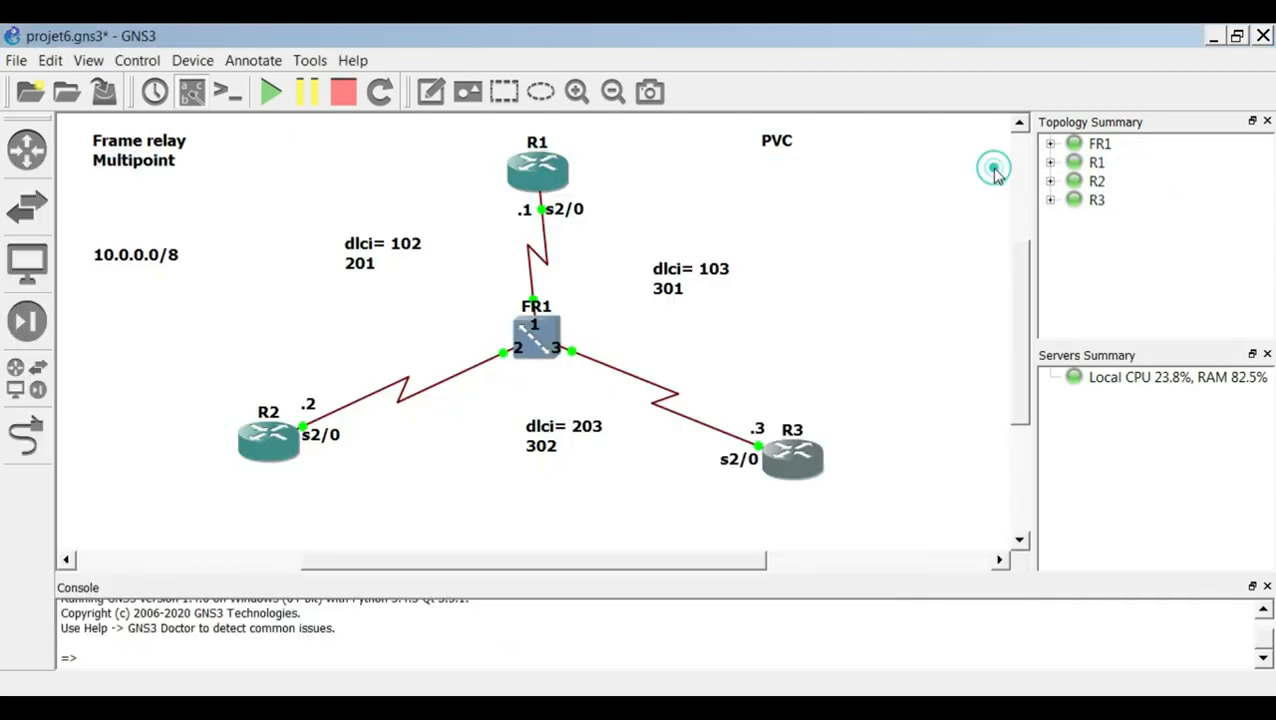
# Bring up R2's console and test connectivity to R1 with "ping 10.0.0.1"
pyautogui.doubleClick(263, 441)
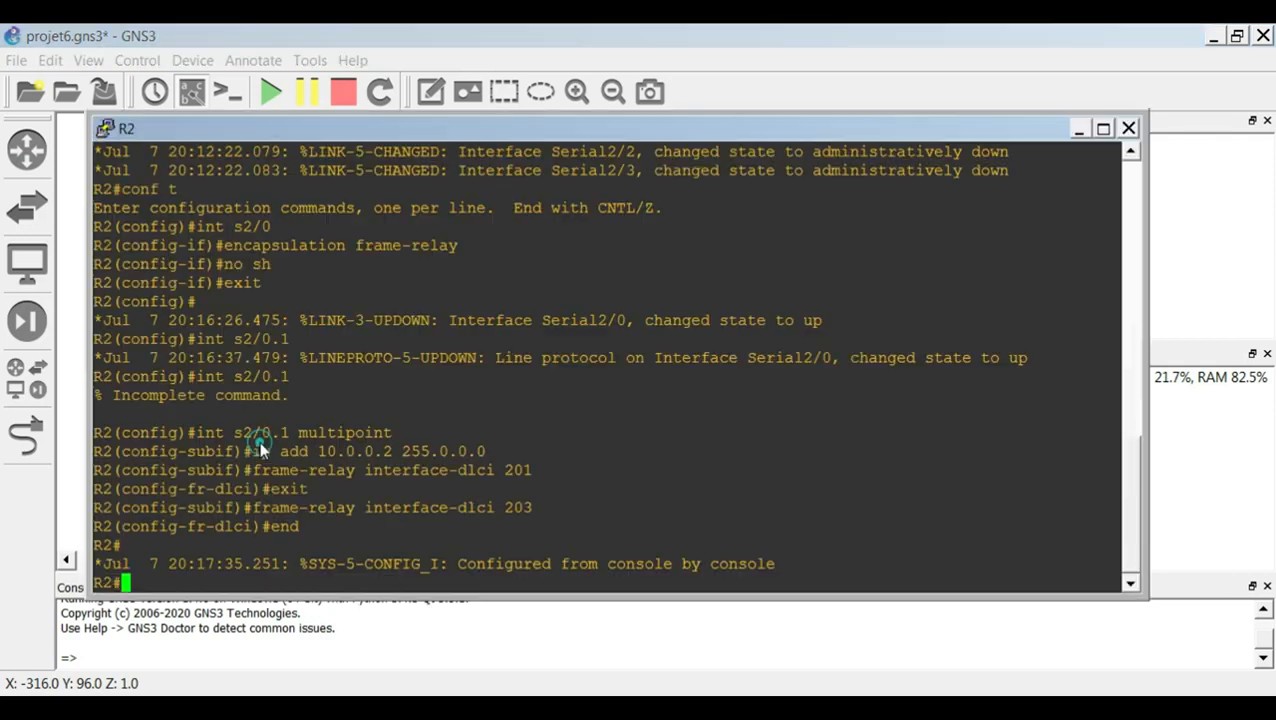
pyautogui.write('ping ')
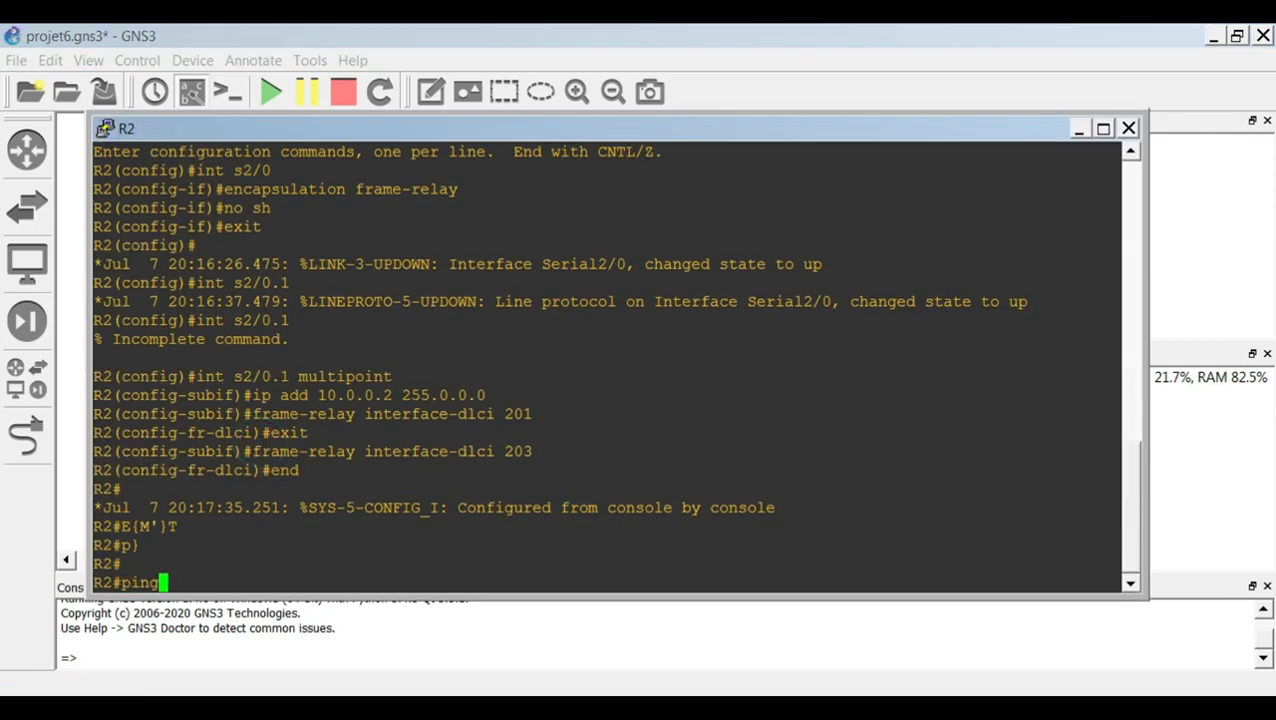
pyautogui.write('10.')
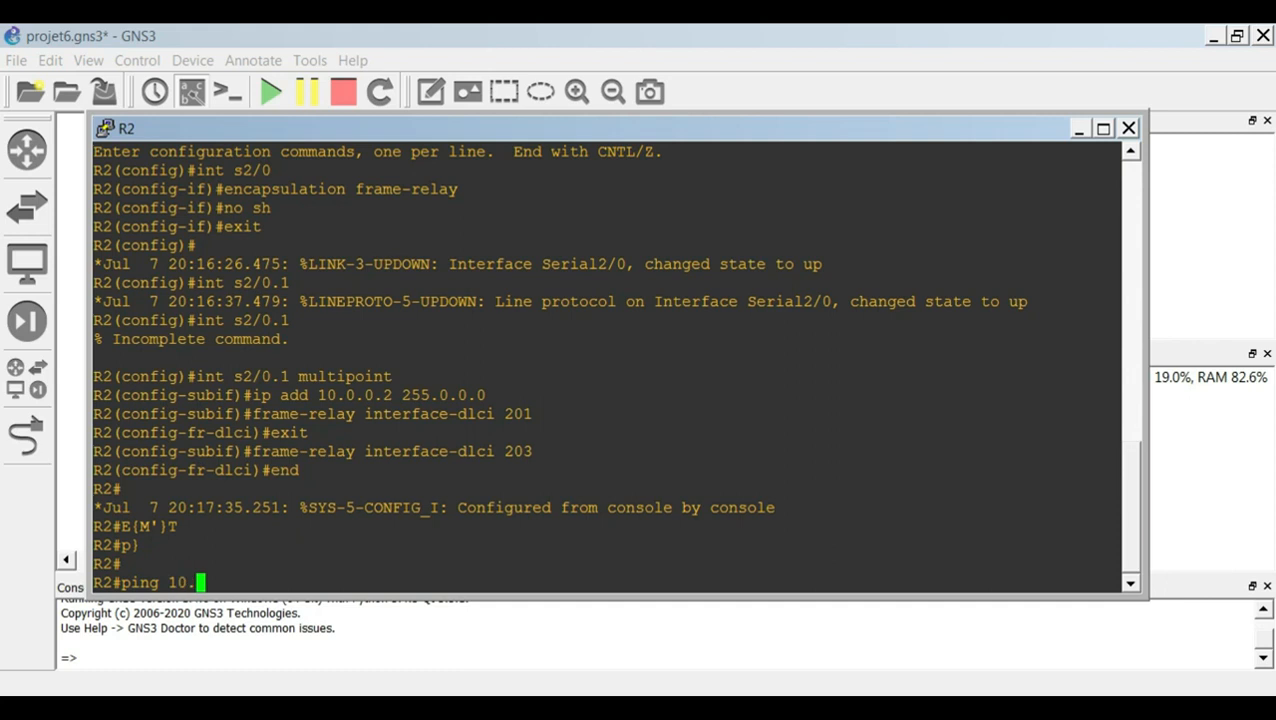
pyautogui.write('0.0.1')
pyautogui.press('Return')
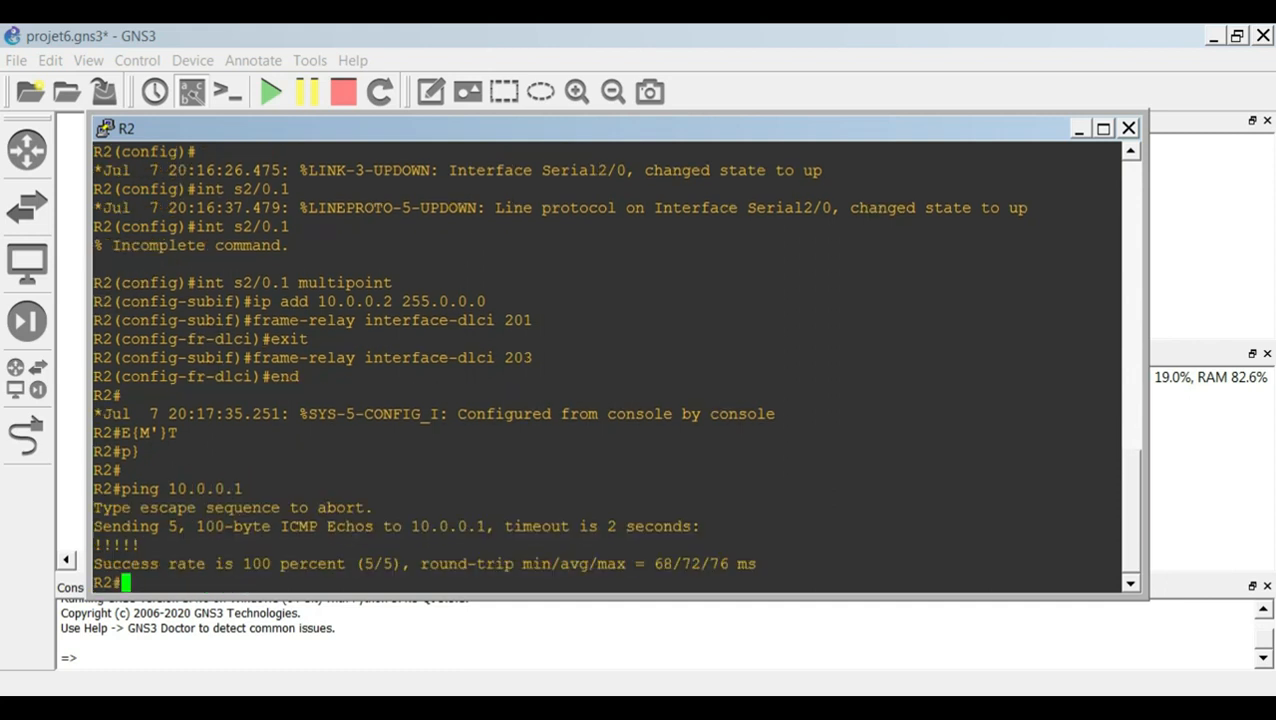
# Test connectivity from R2 to R3 with "ping 10.0.0.3" and put R2's console away
pyautogui.press('Up')
pyautogui.press('BackSpace')
pyautogui.write('3')
pyautogui.press('Return')
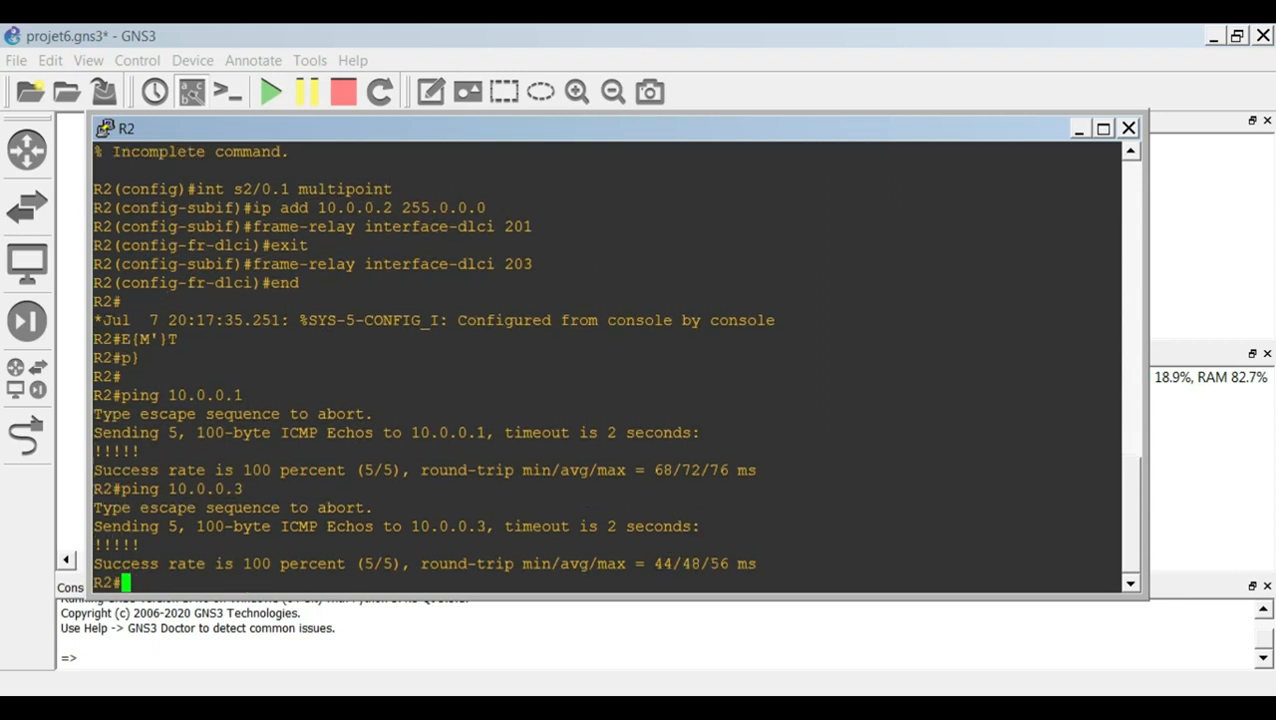
pyautogui.click(1129, 128)
# Bring up R3's console and test connectivity to R1 with "ping 10.0.0.1"
pyautogui.doubleClick(805, 460)
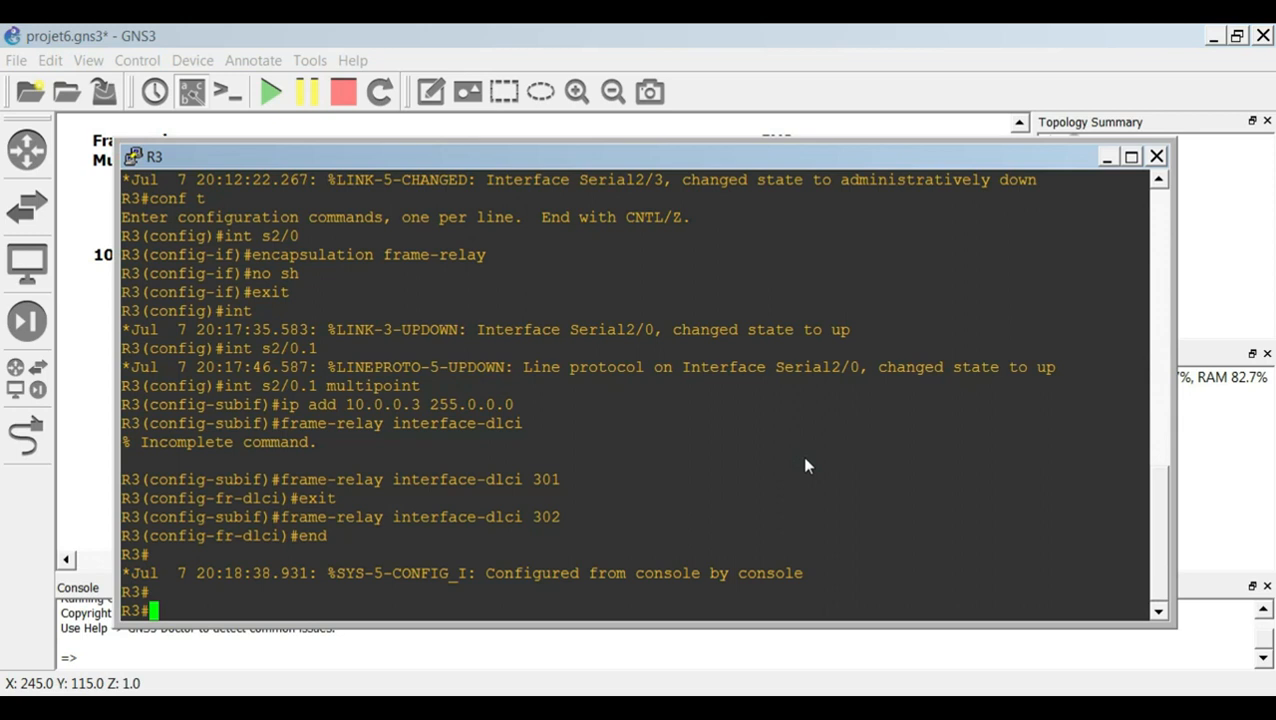
pyautogui.write('pi')
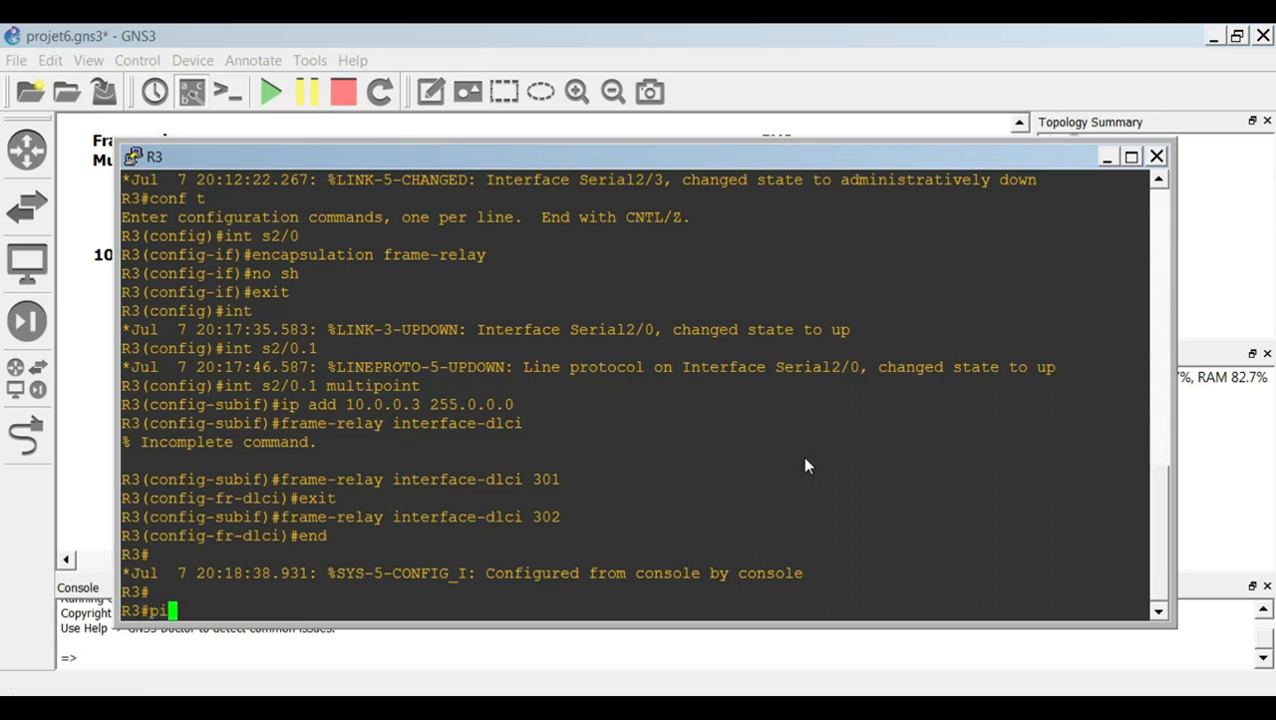
pyautogui.write('ng 10.0.0.1')
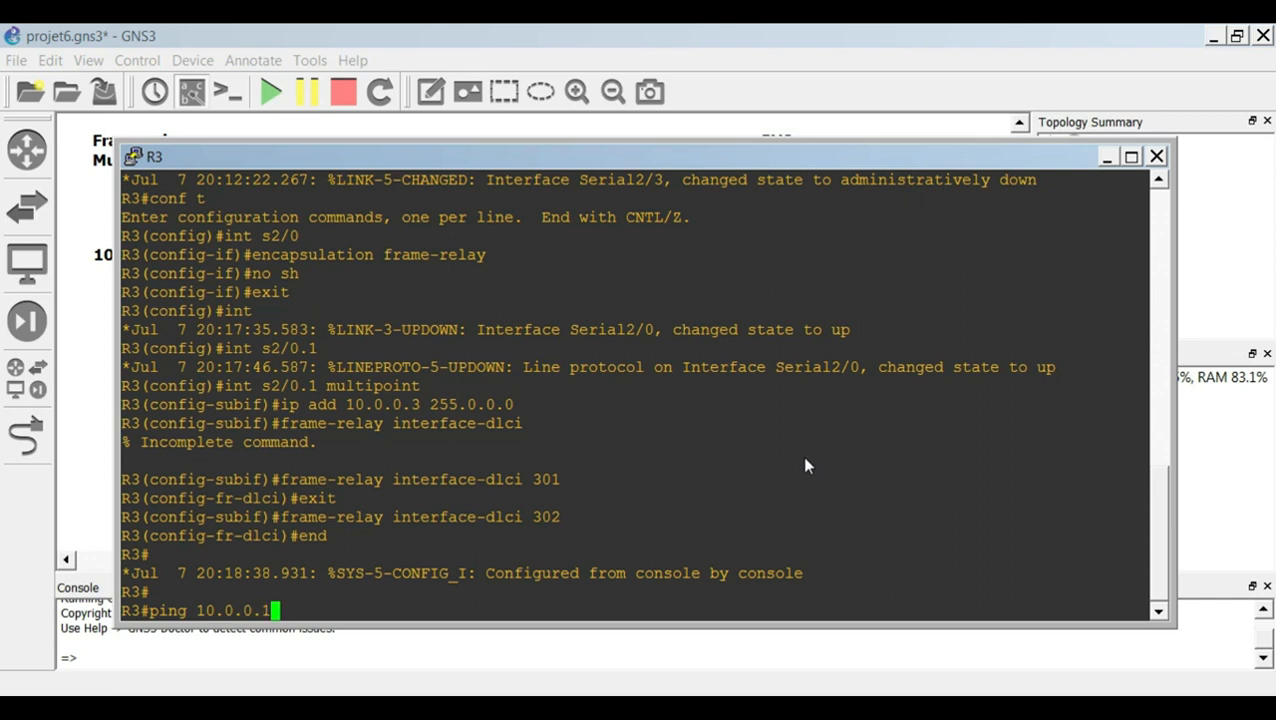
pyautogui.press('Return')
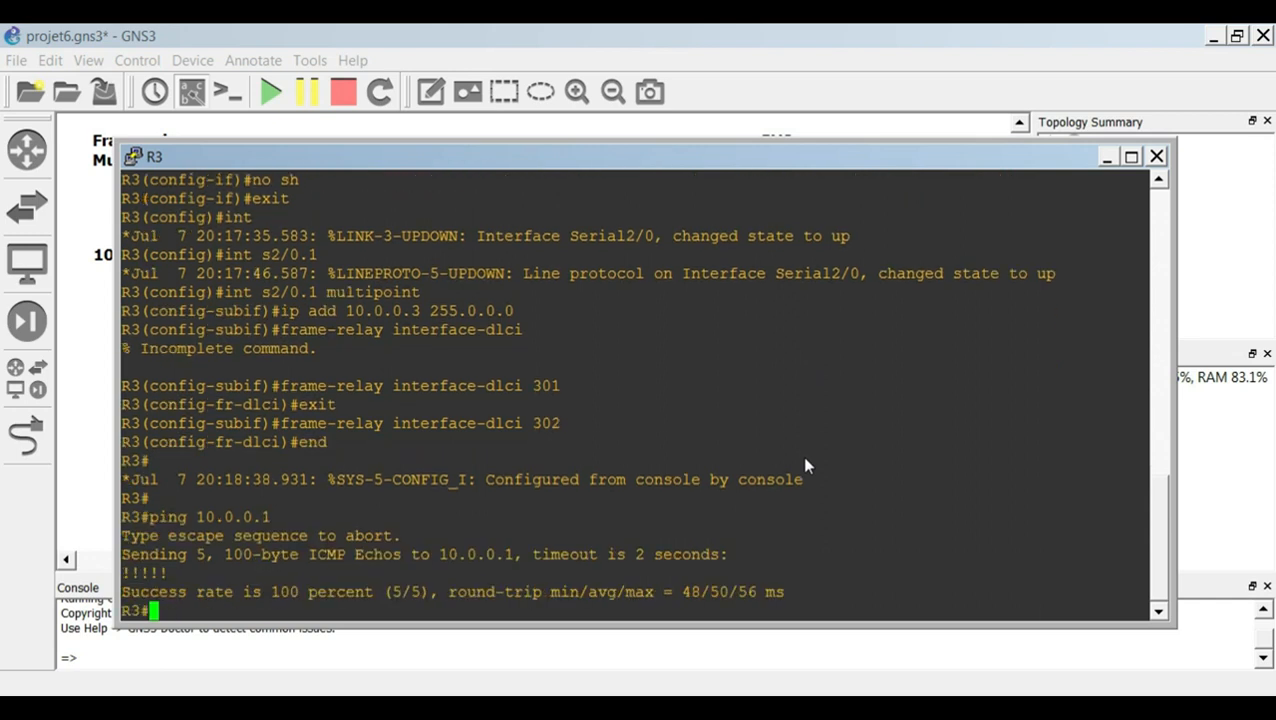
# Test connectivity from R3 to R2 with "ping 10.0.0.2" and put R3's console away
pyautogui.press('Up')
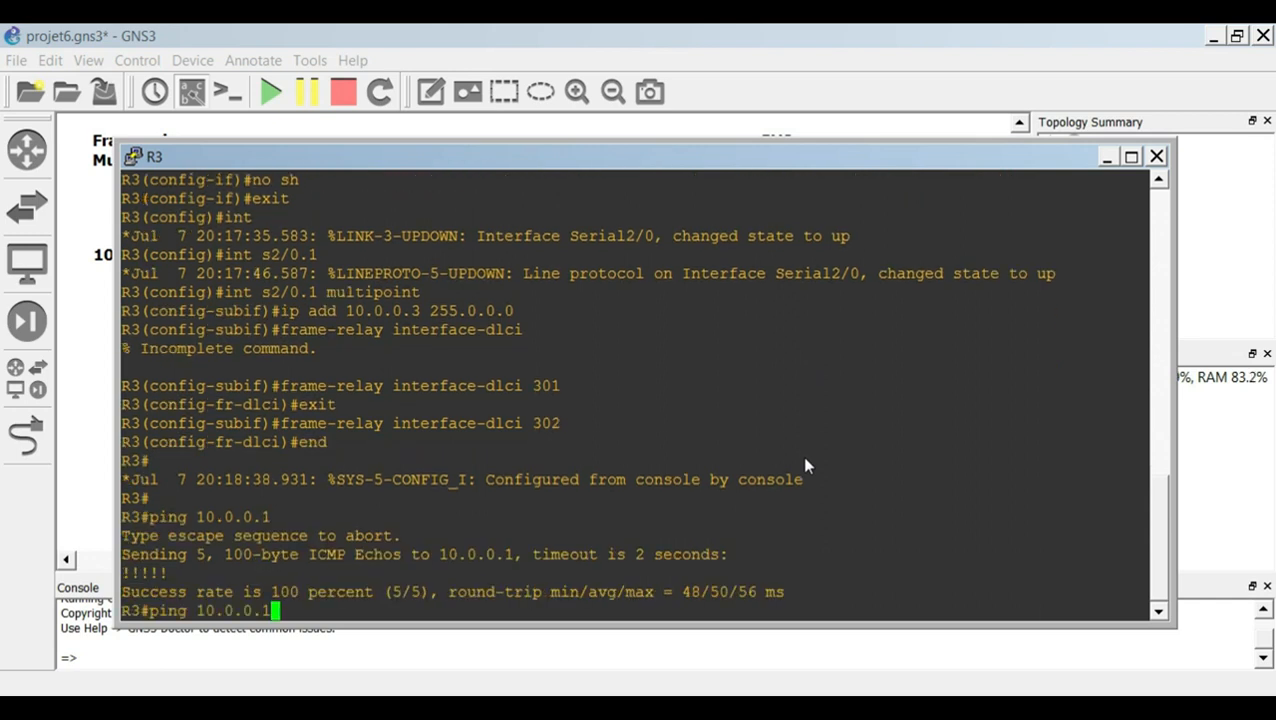
pyautogui.press('BackSpace')
pyautogui.write('2')
pyautogui.press('Return')
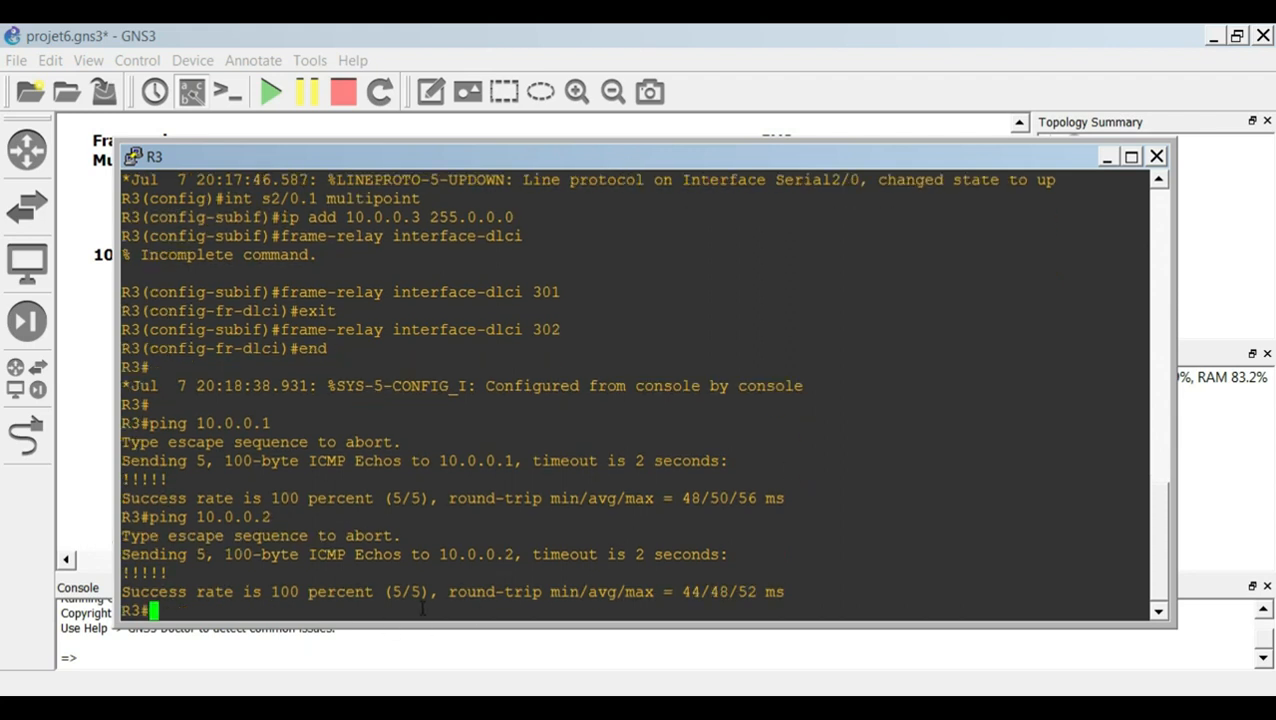
pyautogui.click(1156, 157)
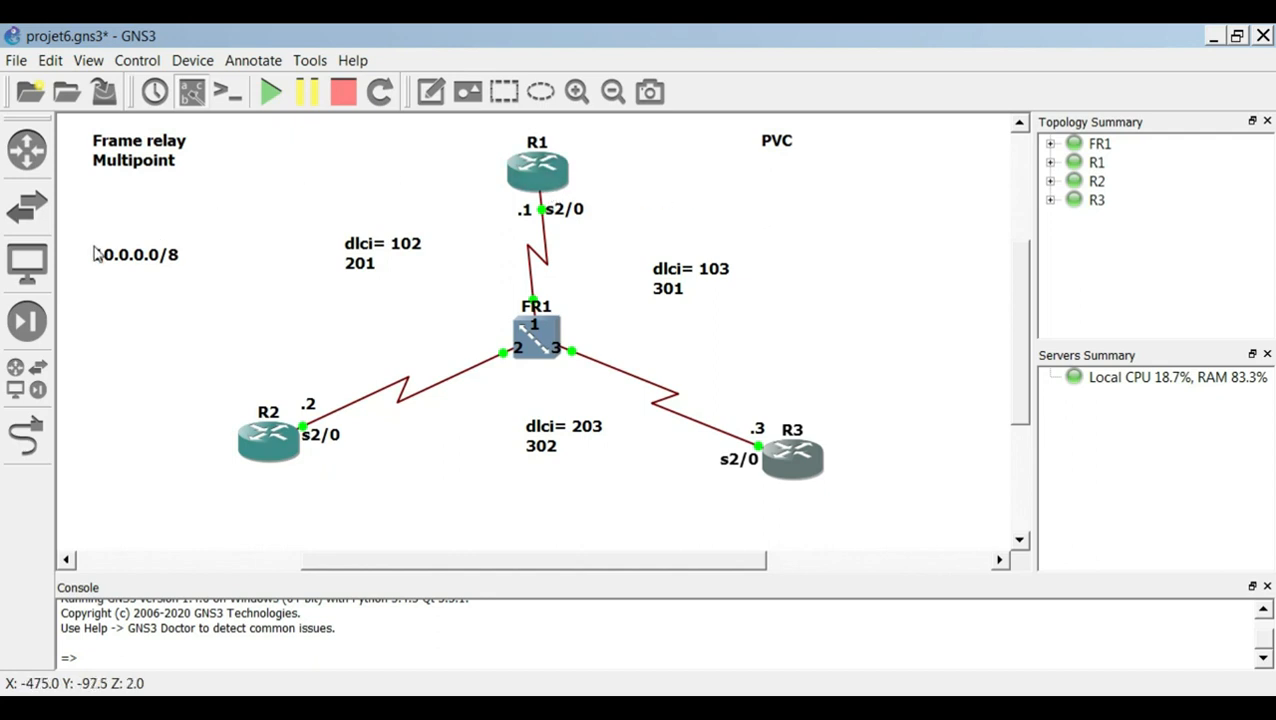
# Add three VPCS end devices to the workspace, one near each of the routers R1, R2 and R3
pyautogui.click(27, 260)
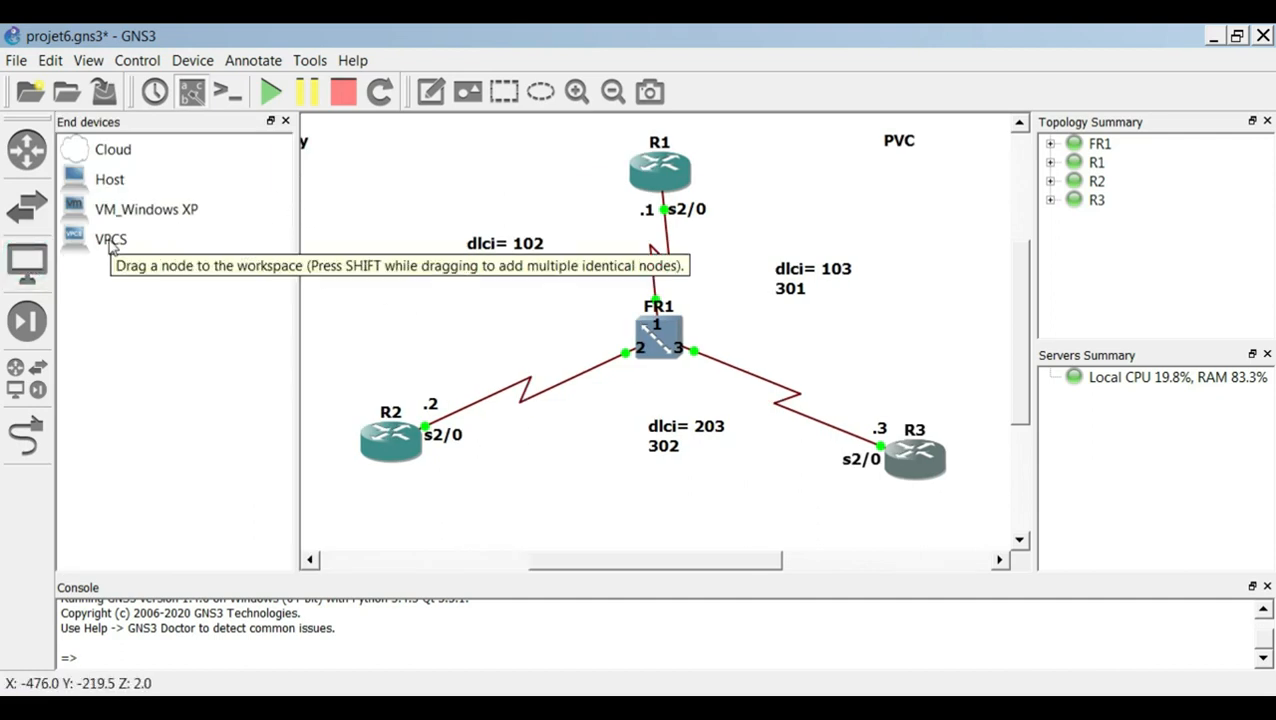
pyautogui.moveTo(112, 248); pyautogui.dragTo(394, 172)
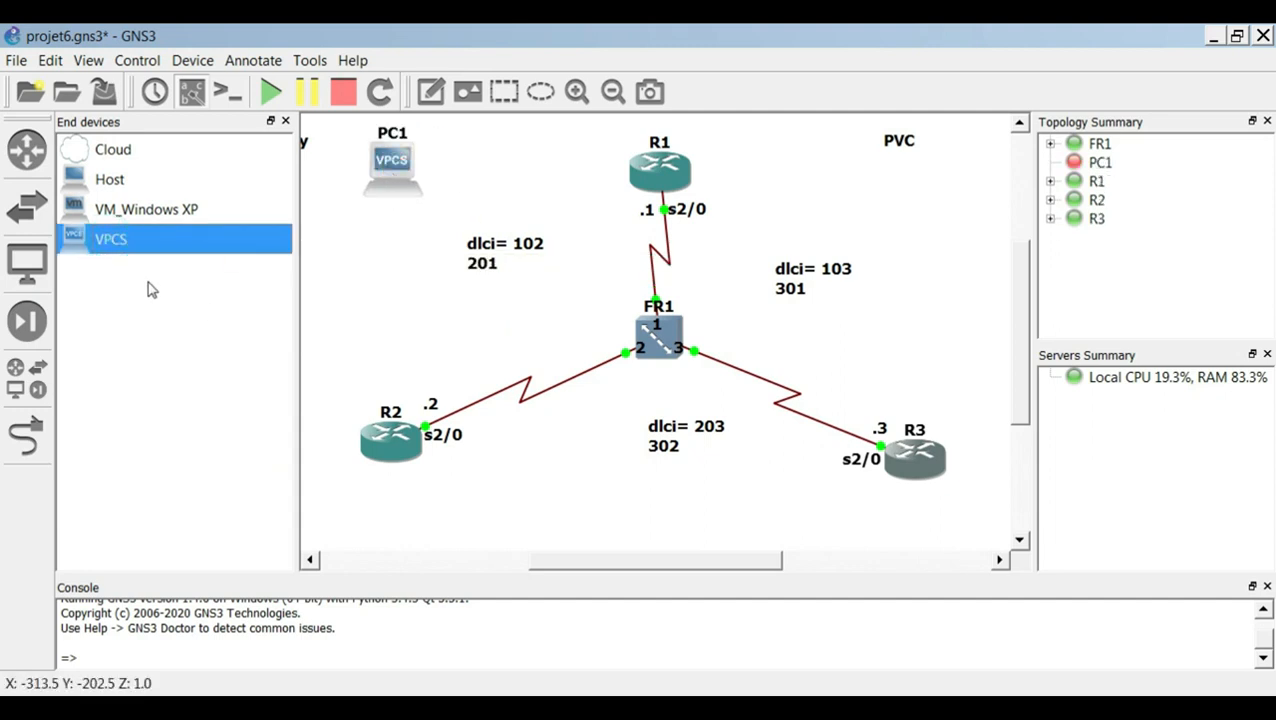
pyautogui.moveTo(113, 246); pyautogui.dragTo(372, 540)
pyautogui.moveTo(100, 239); pyautogui.dragTo(948, 548)
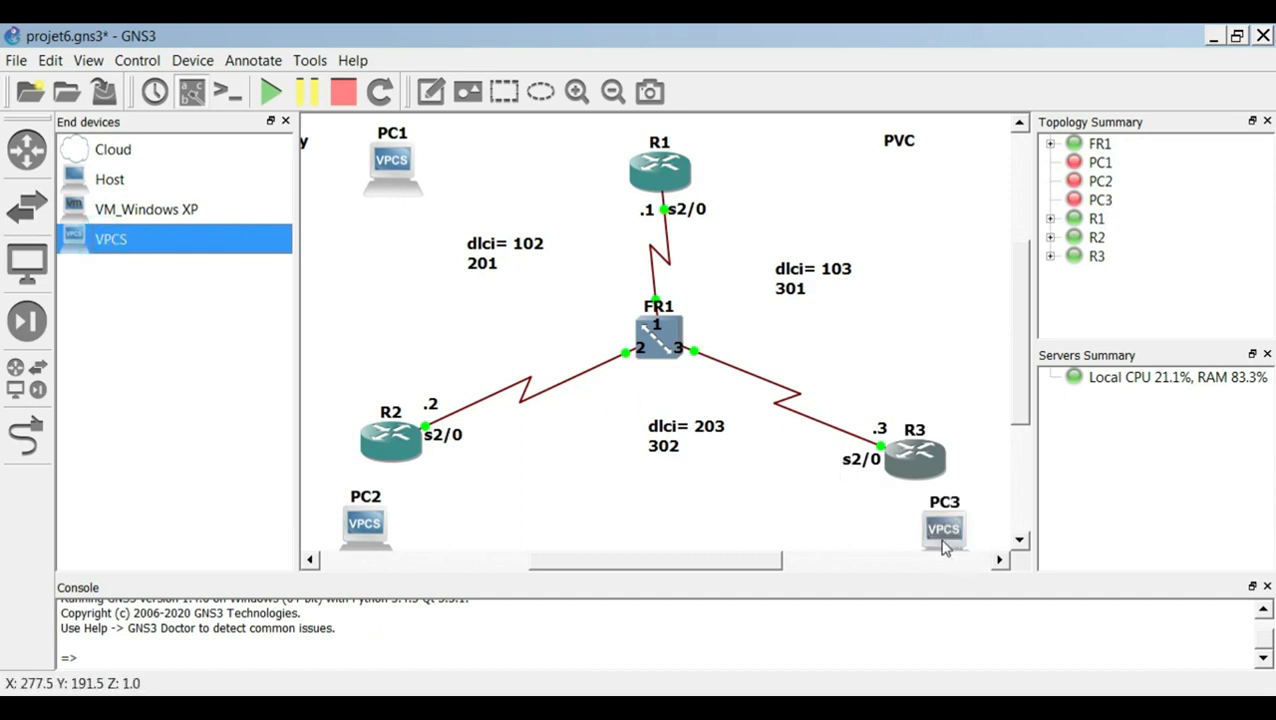
pyautogui.click(286, 123)
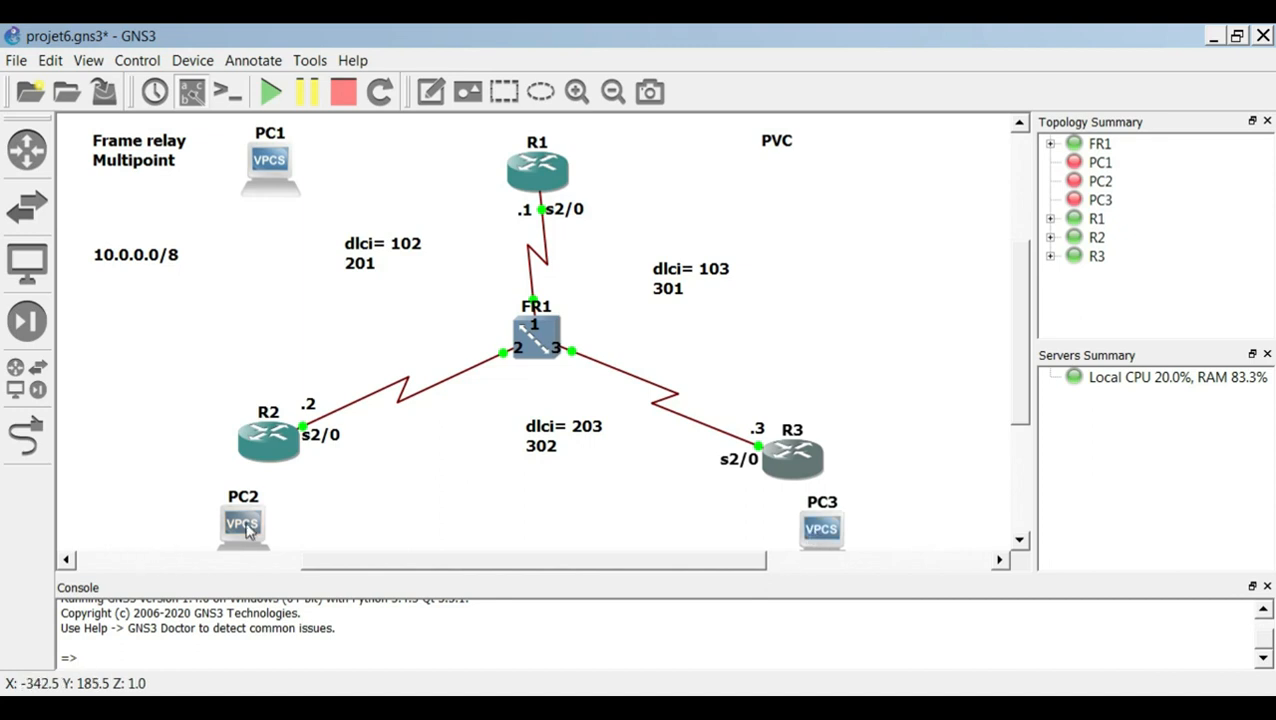
# Permanently delete the VPCS nodes PC1, PC2 and PC3 from the topology
pyautogui.moveTo(519, 168)
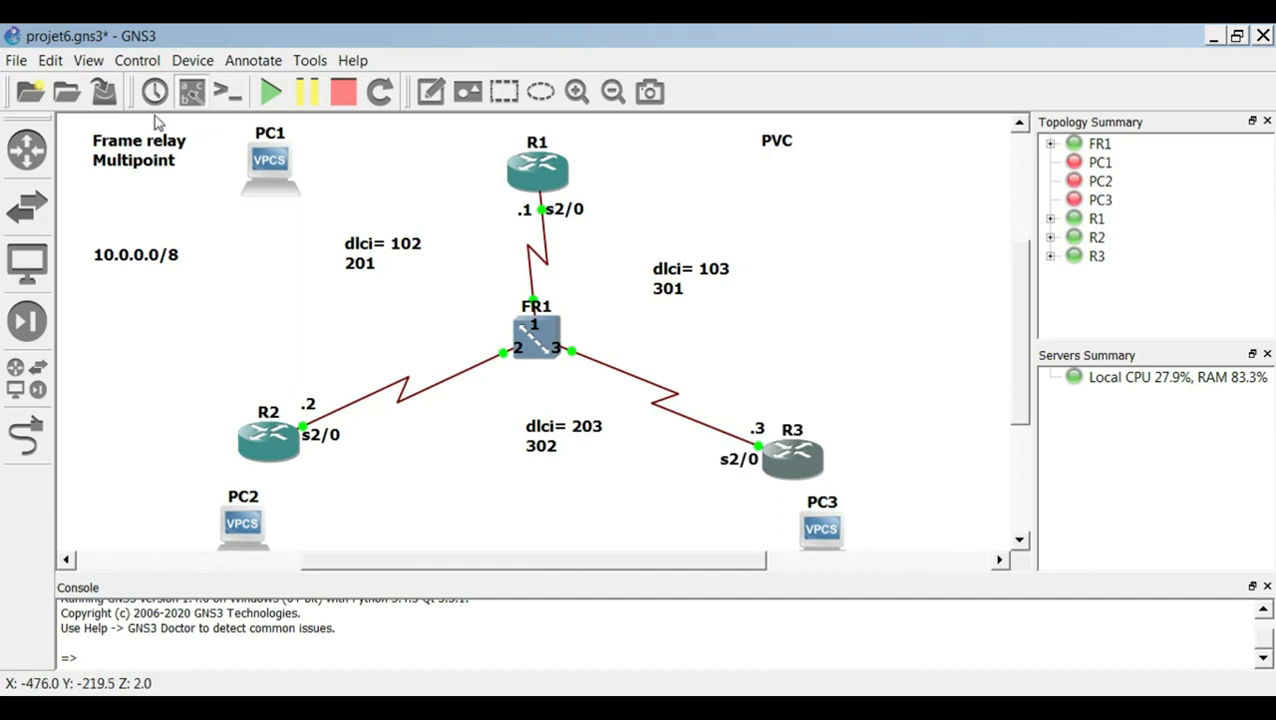
pyautogui.click(270, 161)
pyautogui.press('Delete')
pyautogui.click(635, 393)
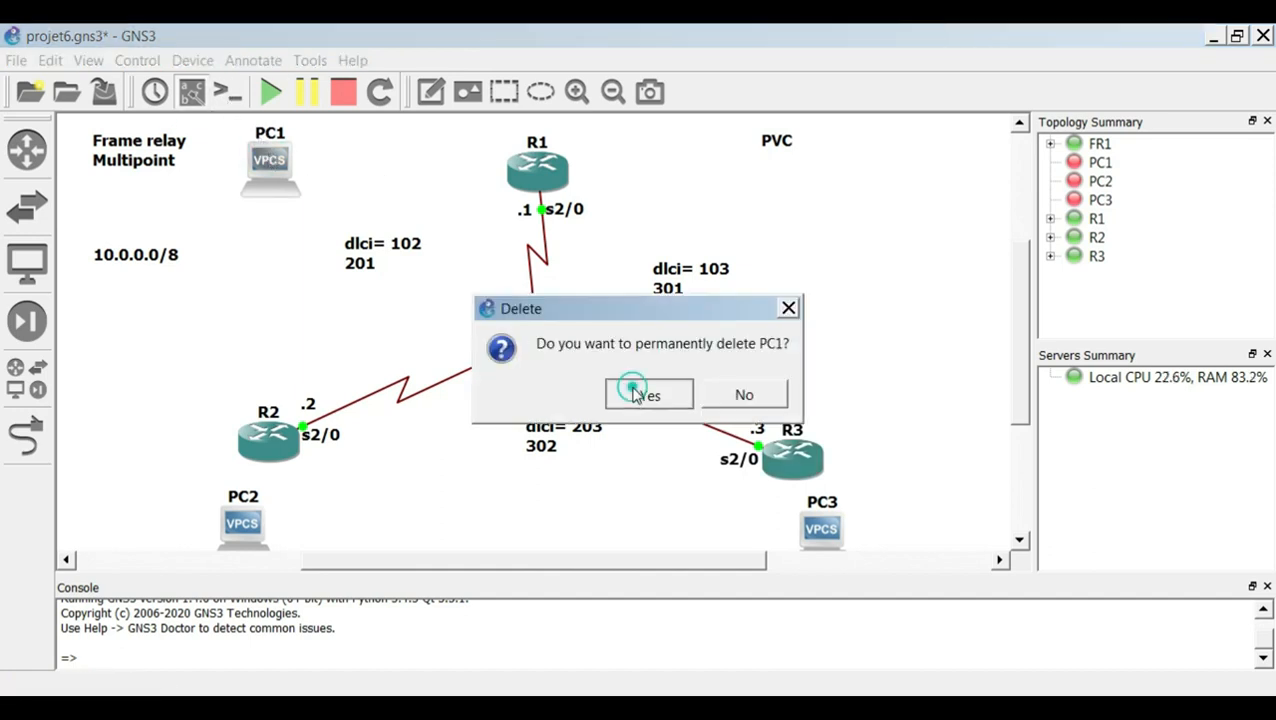
pyautogui.click(242, 530)
pyautogui.press('Delete')
pyautogui.click(655, 393)
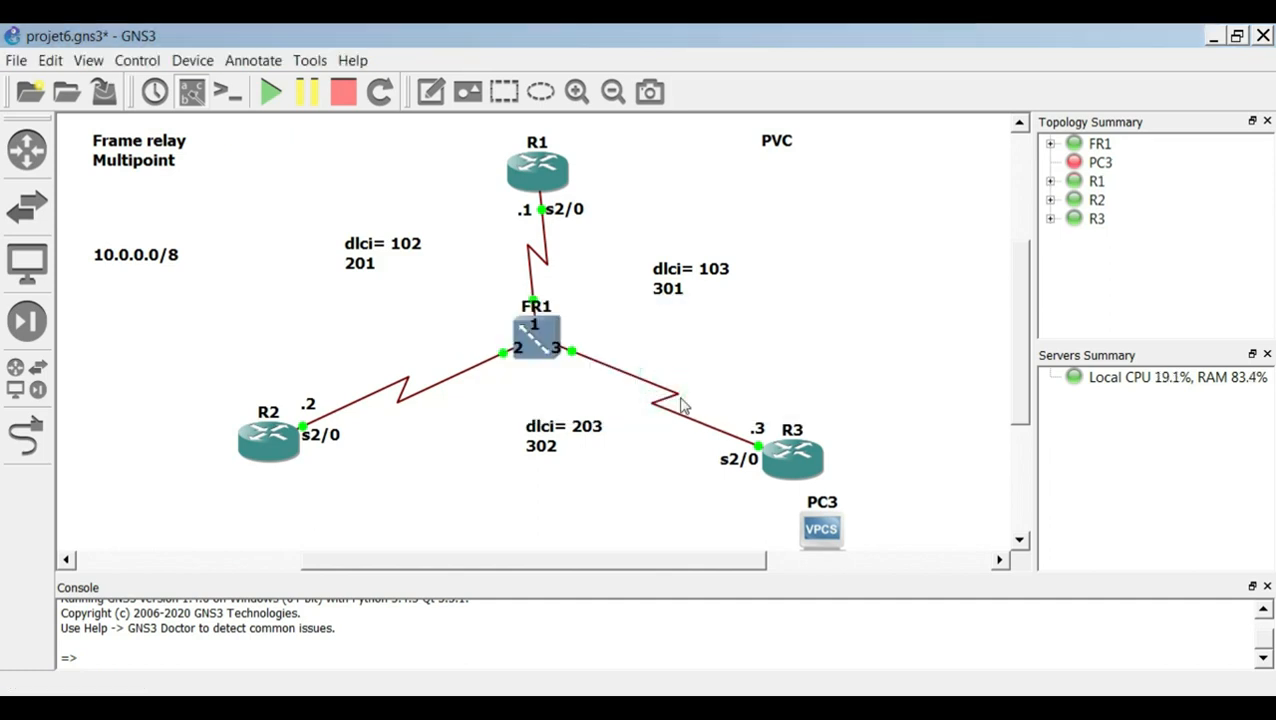
pyautogui.click(820, 533)
pyautogui.press('Delete')
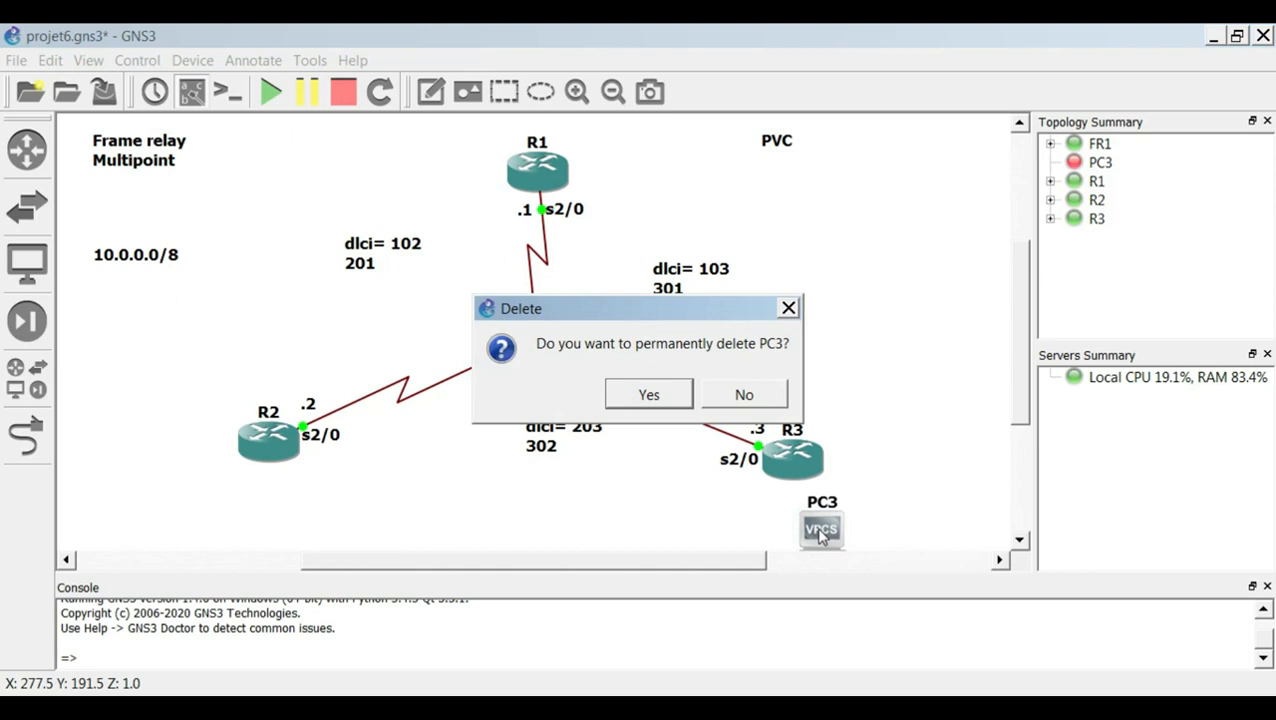
pyautogui.click(642, 394)
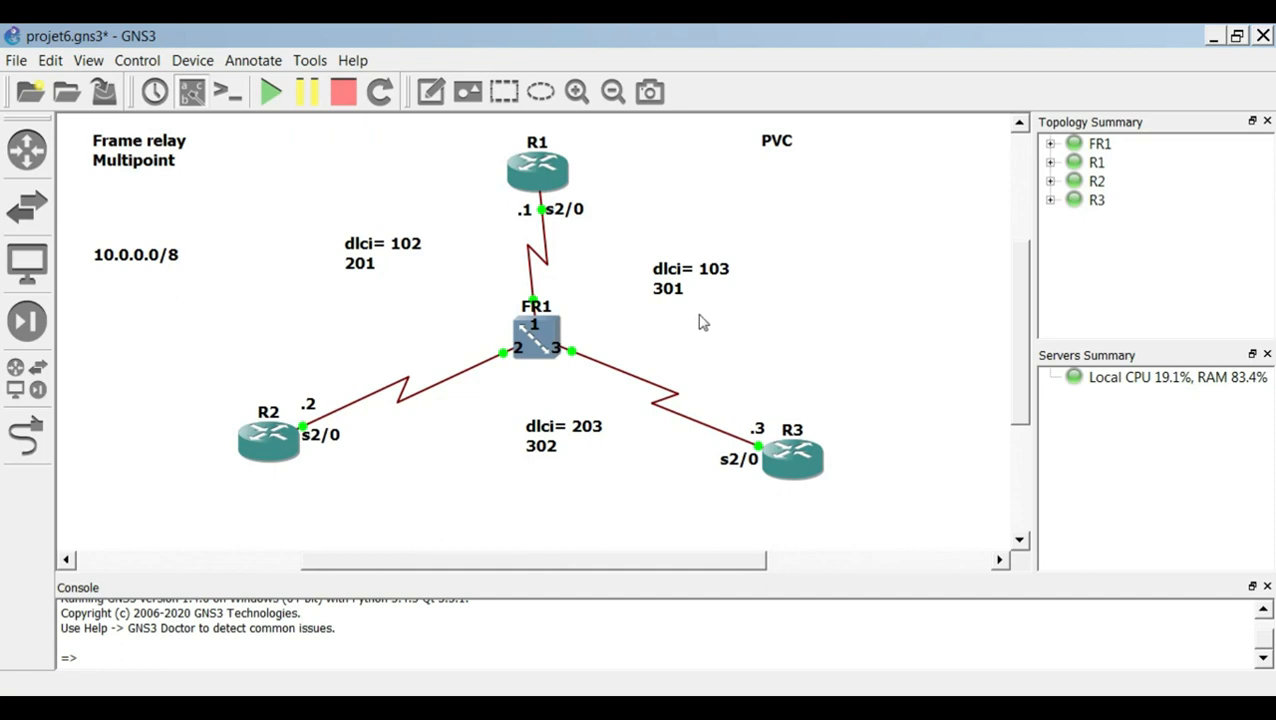
# Move the three DLCI labels (102/201, 103/301 and 203/302) closer around the FR1 switch
pyautogui.moveTo(357, 256); pyautogui.dragTo(412, 316)
pyautogui.moveTo(698, 278); pyautogui.dragTo(656, 320)
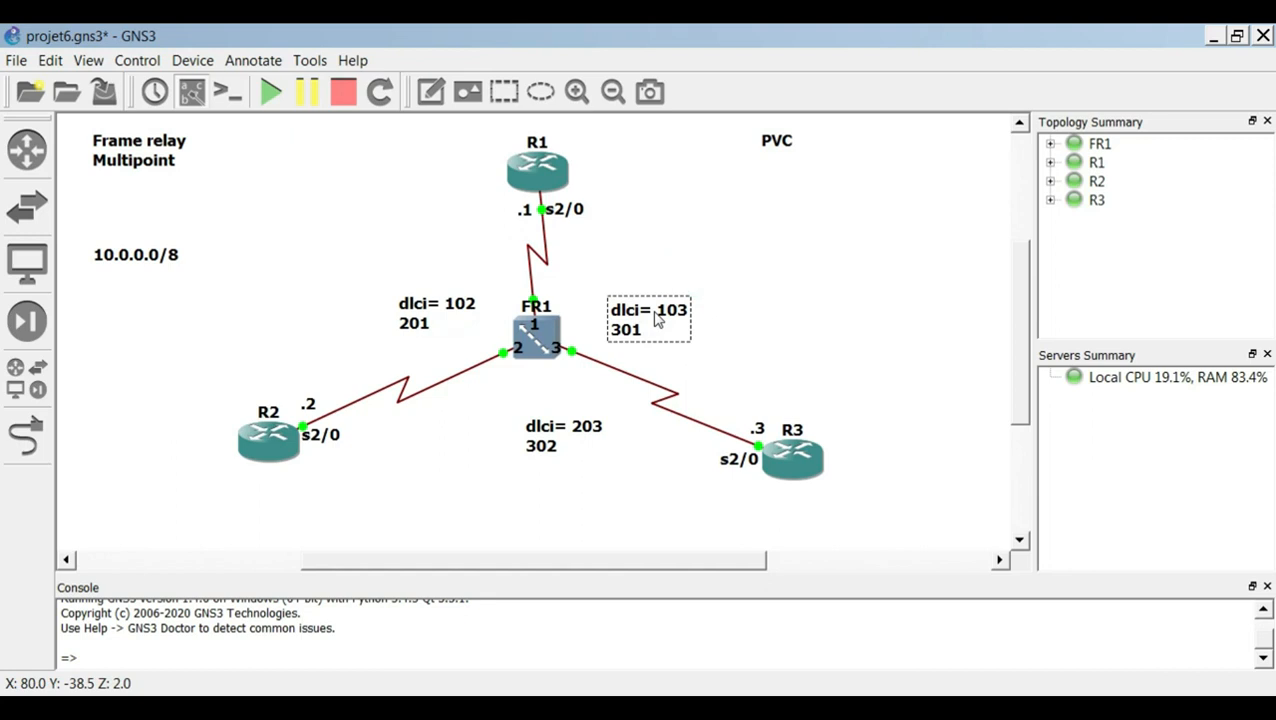
pyautogui.moveTo(553, 432); pyautogui.dragTo(527, 400)
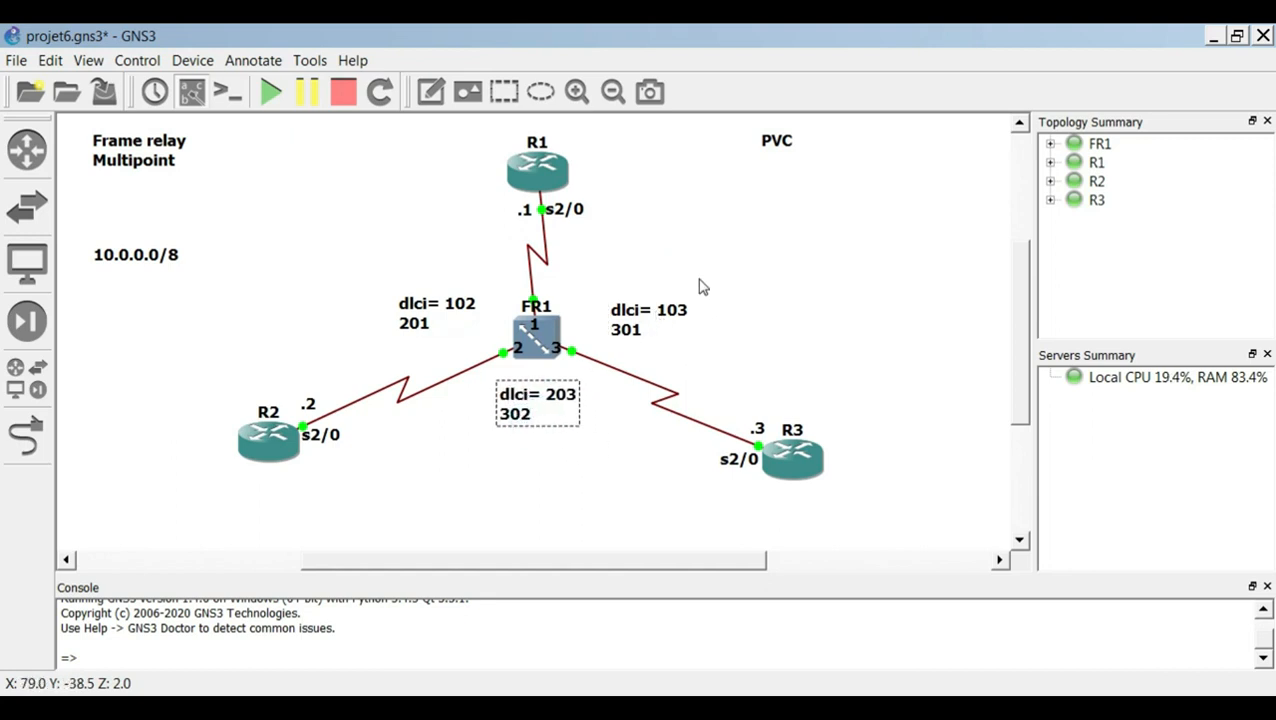
# Review the Frame Relay encapsulation, multipoint subinterface, IP address and DLCI commands in R1's console, then return to the topology
pyautogui.doubleClick(557, 175)
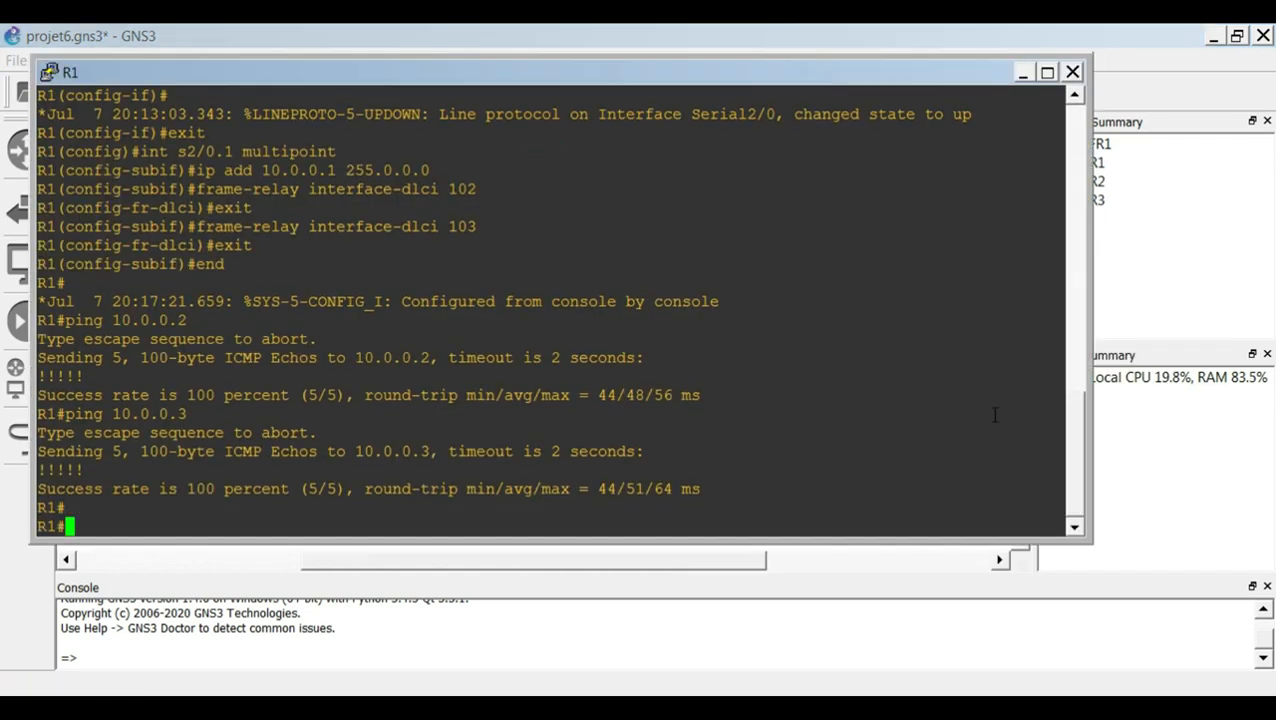
pyautogui.moveTo(1077, 462); pyautogui.dragTo(1077, 413)
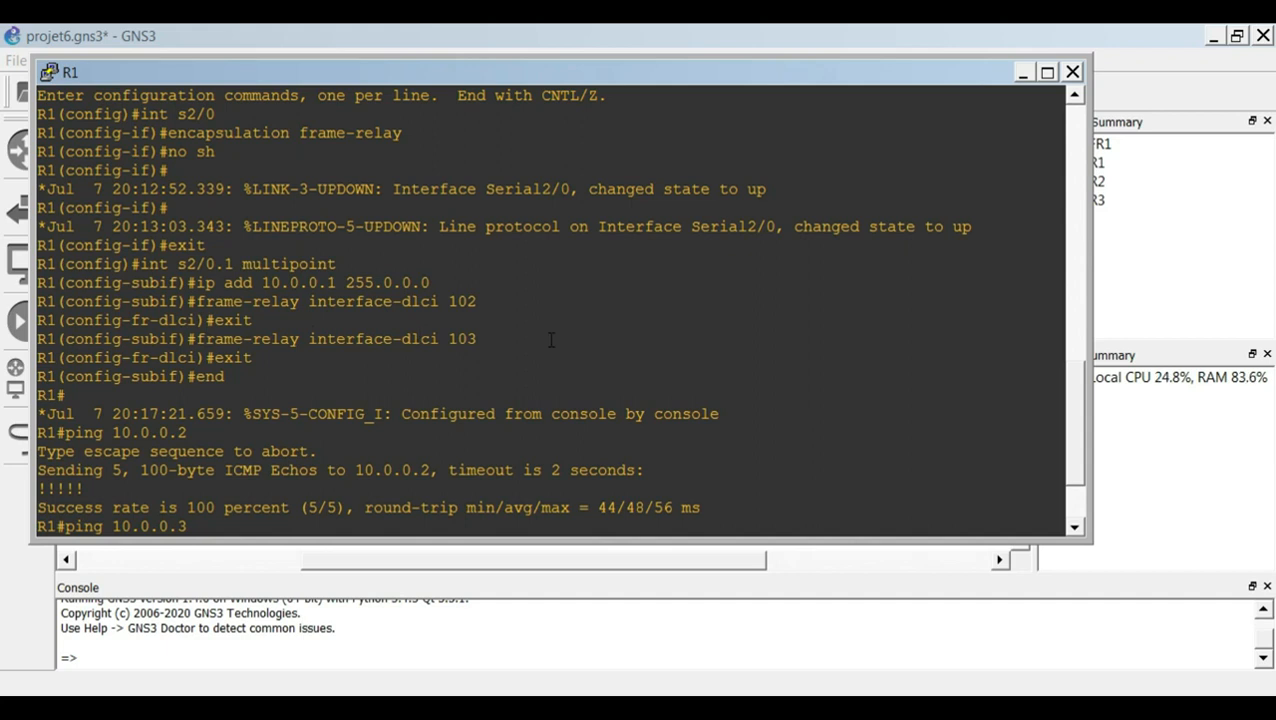
pyautogui.click(1078, 510)
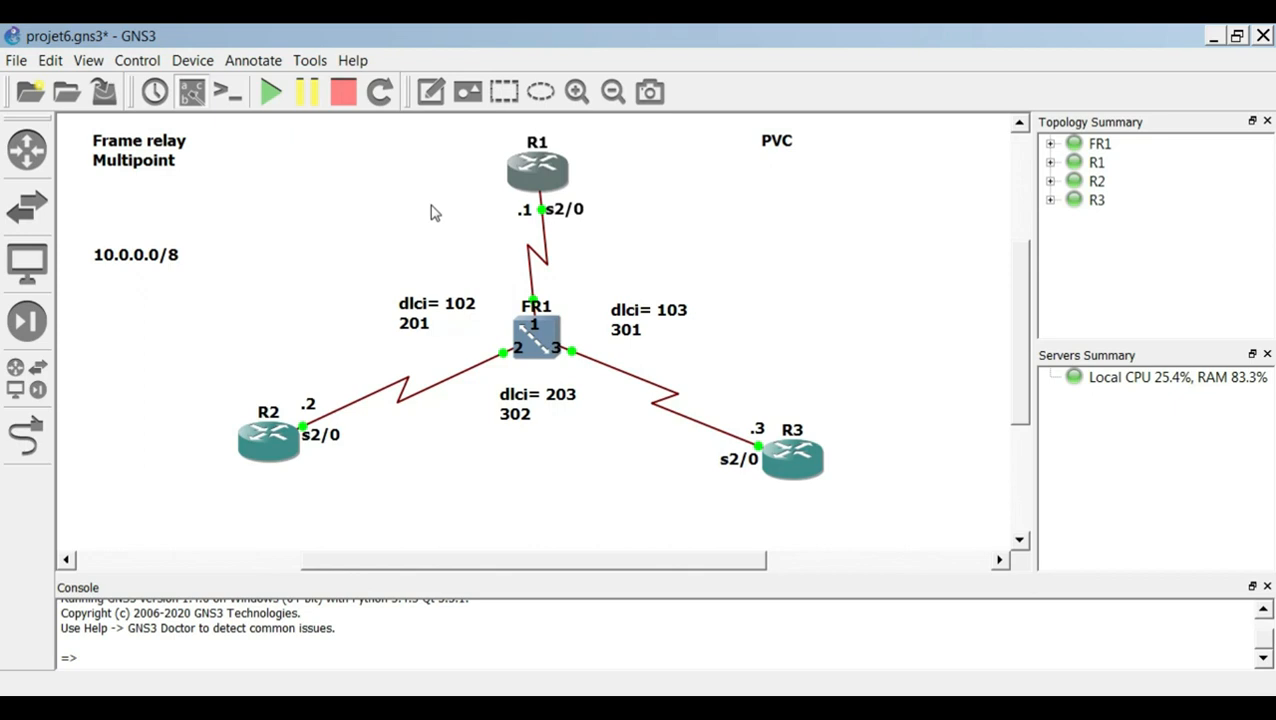
pyautogui.click(757, 229)
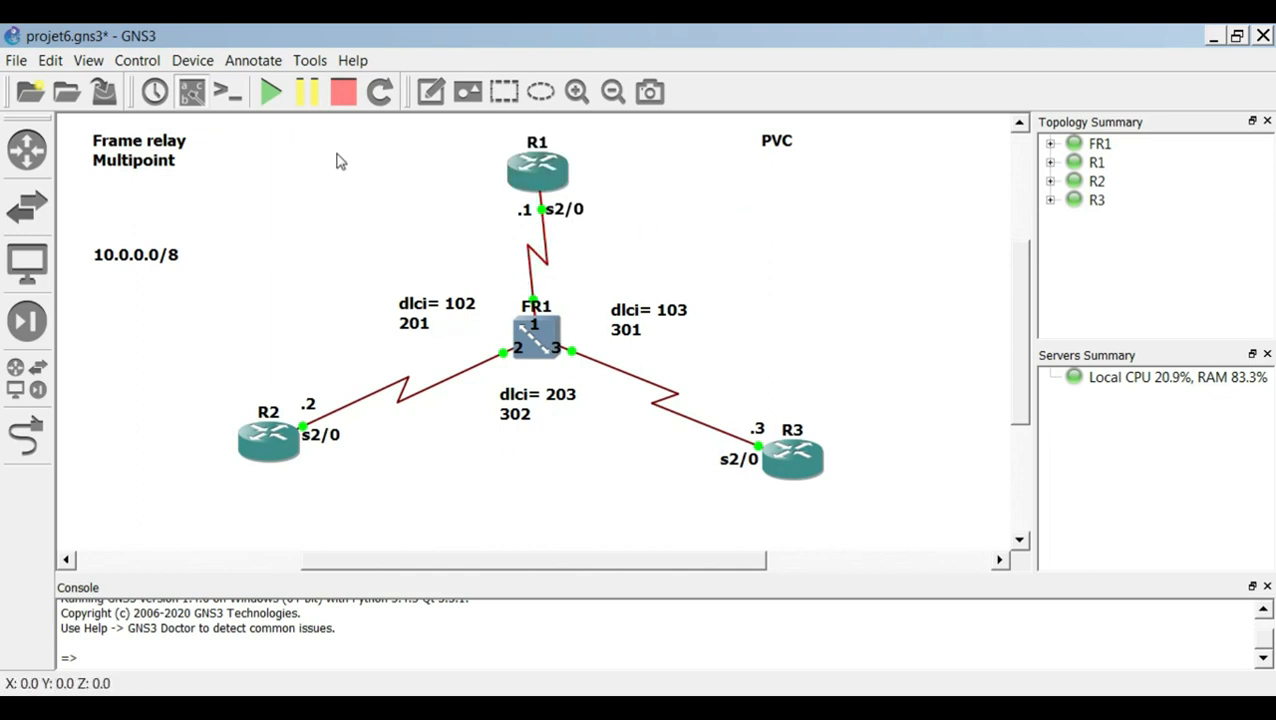
# Save R1's configuration with "wr" in its console, confirm the NVRAM overwrite with "y", and put the console away
pyautogui.doubleClick(545, 180)
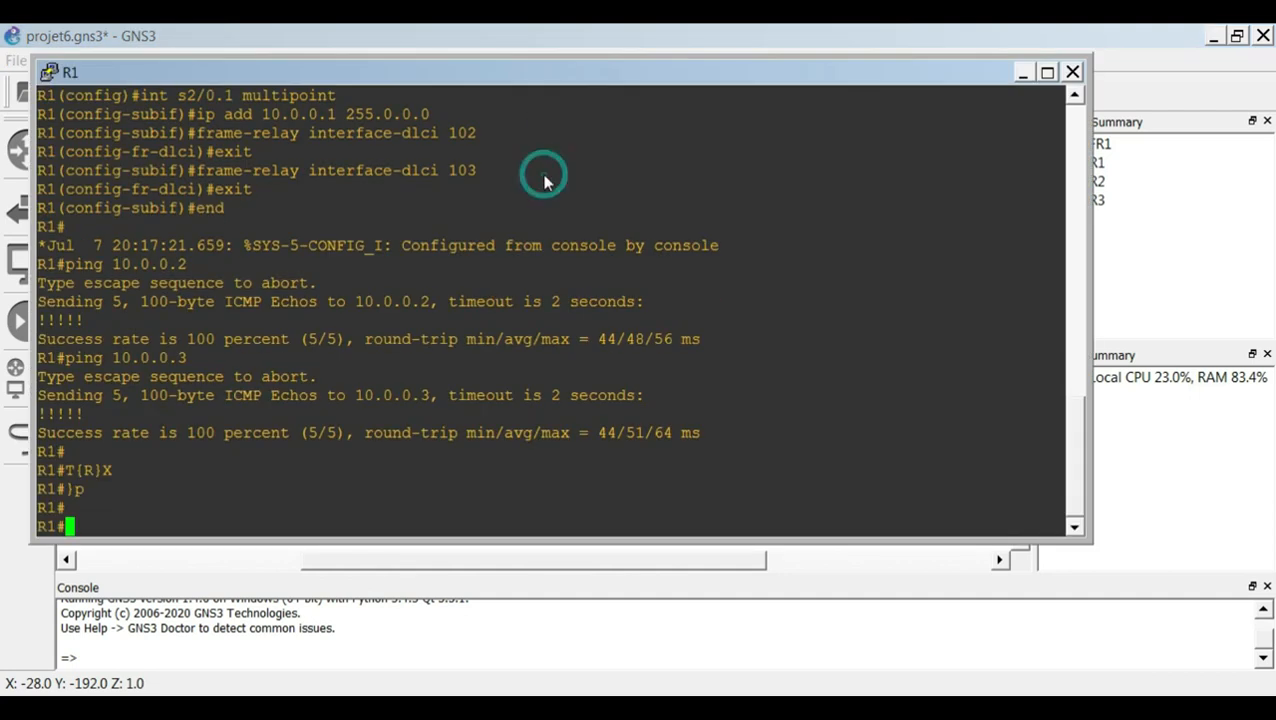
pyautogui.write('wr')
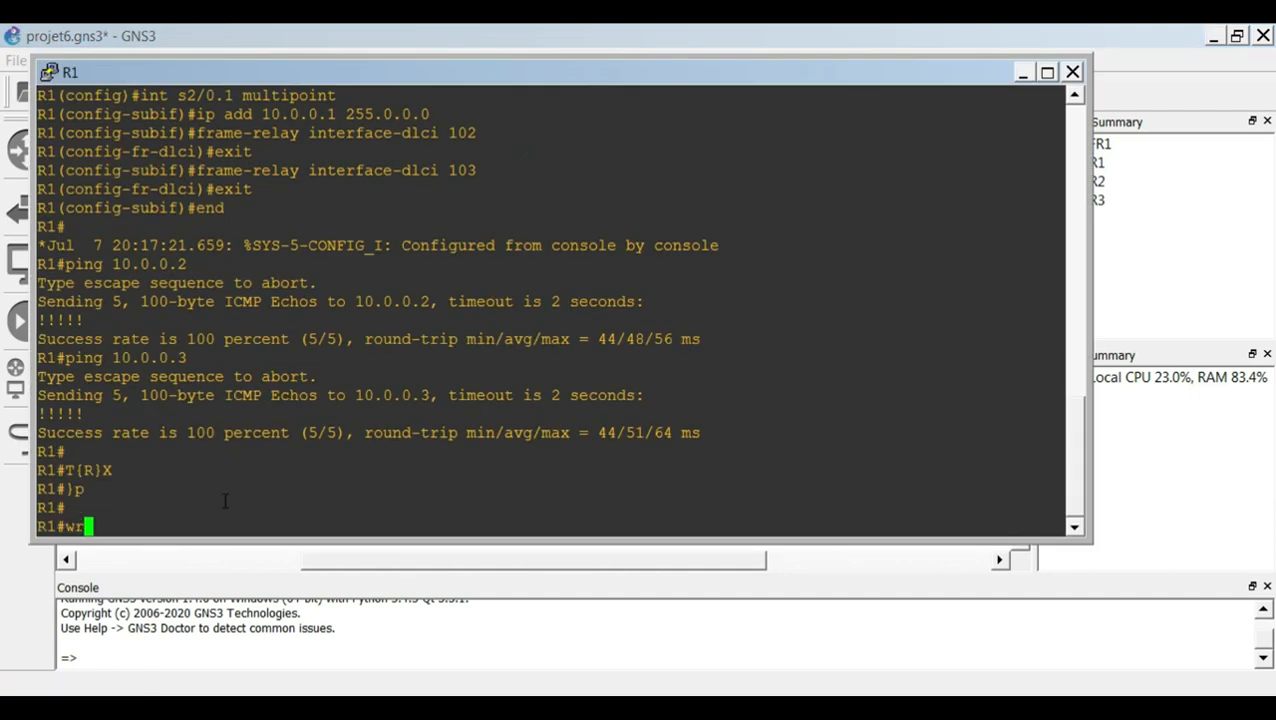
pyautogui.press('Return')
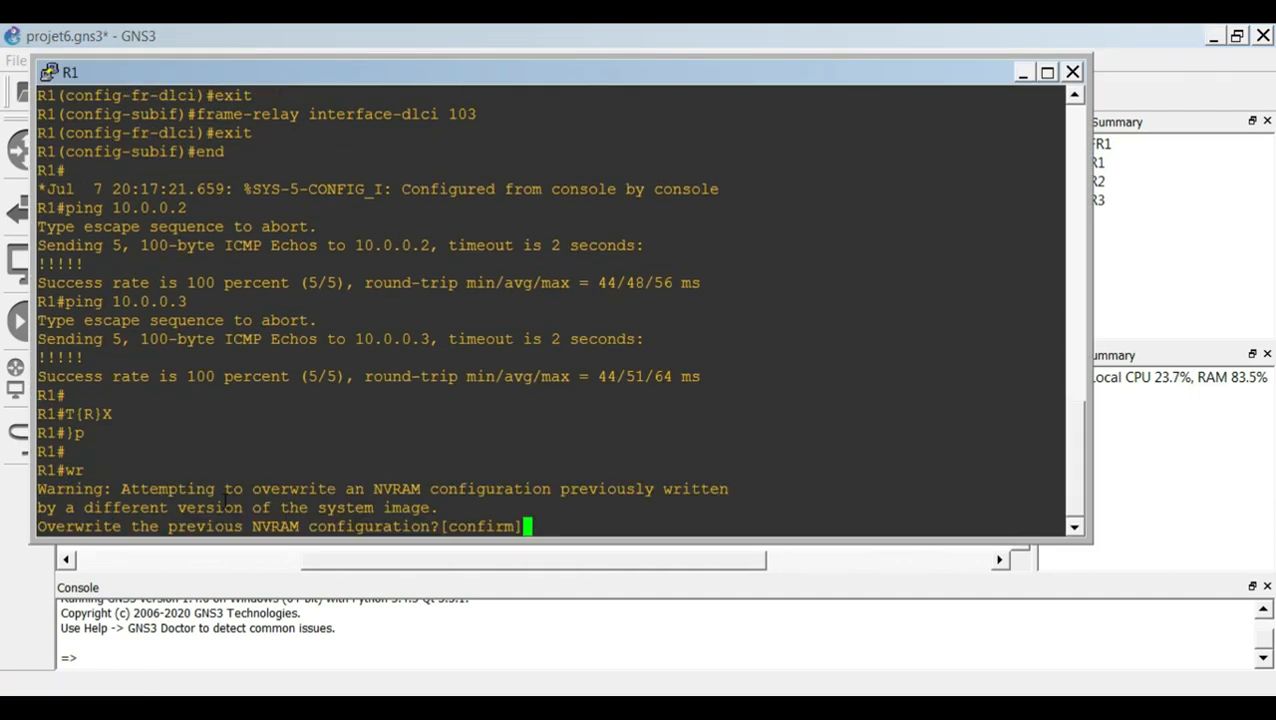
pyautogui.write('t')
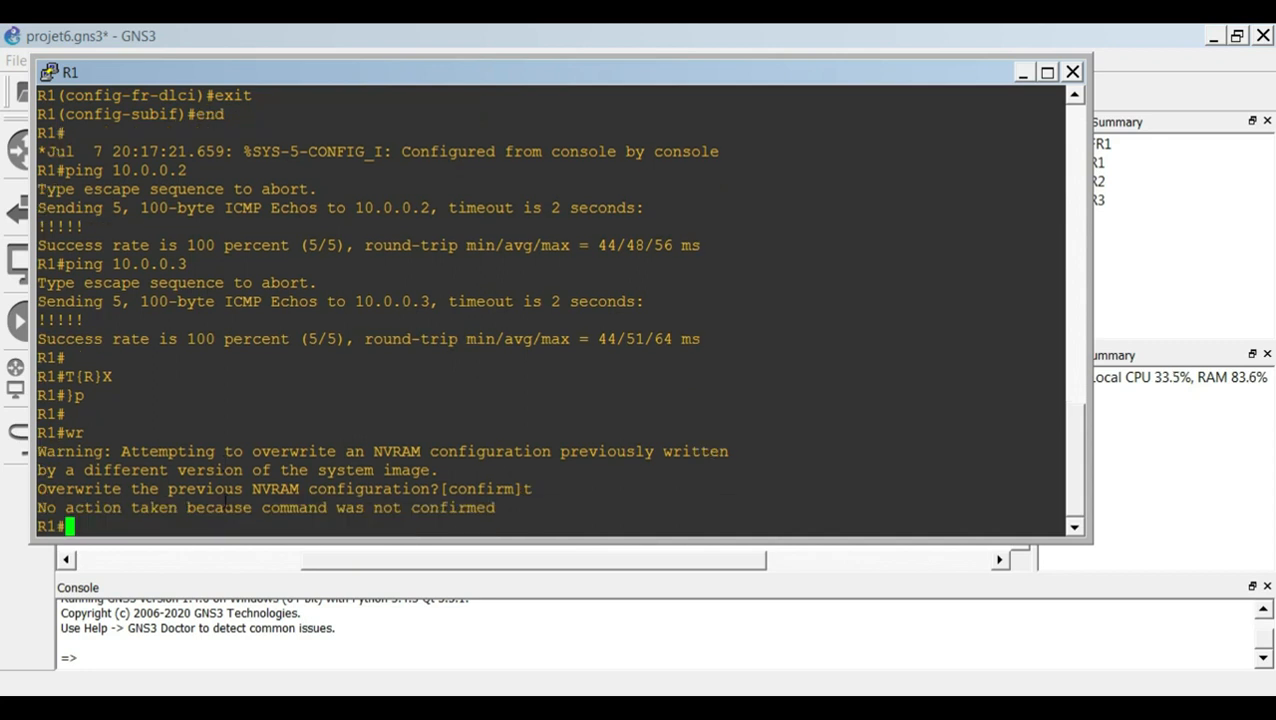
pyautogui.write('wr')
pyautogui.press('Return')
pyautogui.write('y')
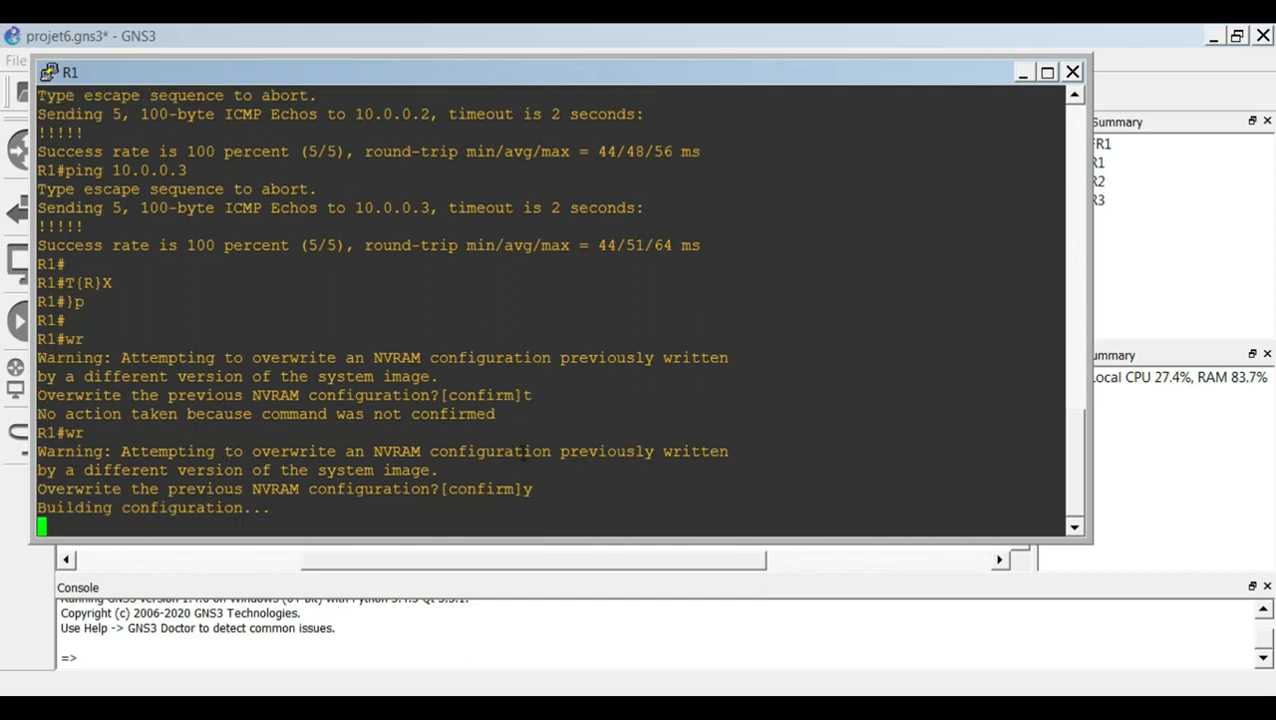
pyautogui.click(1075, 72)
# Bring up R2's console, save its configuration with "wr" and confirm the NVRAM overwrite with "y"
pyautogui.doubleClick(252, 449)
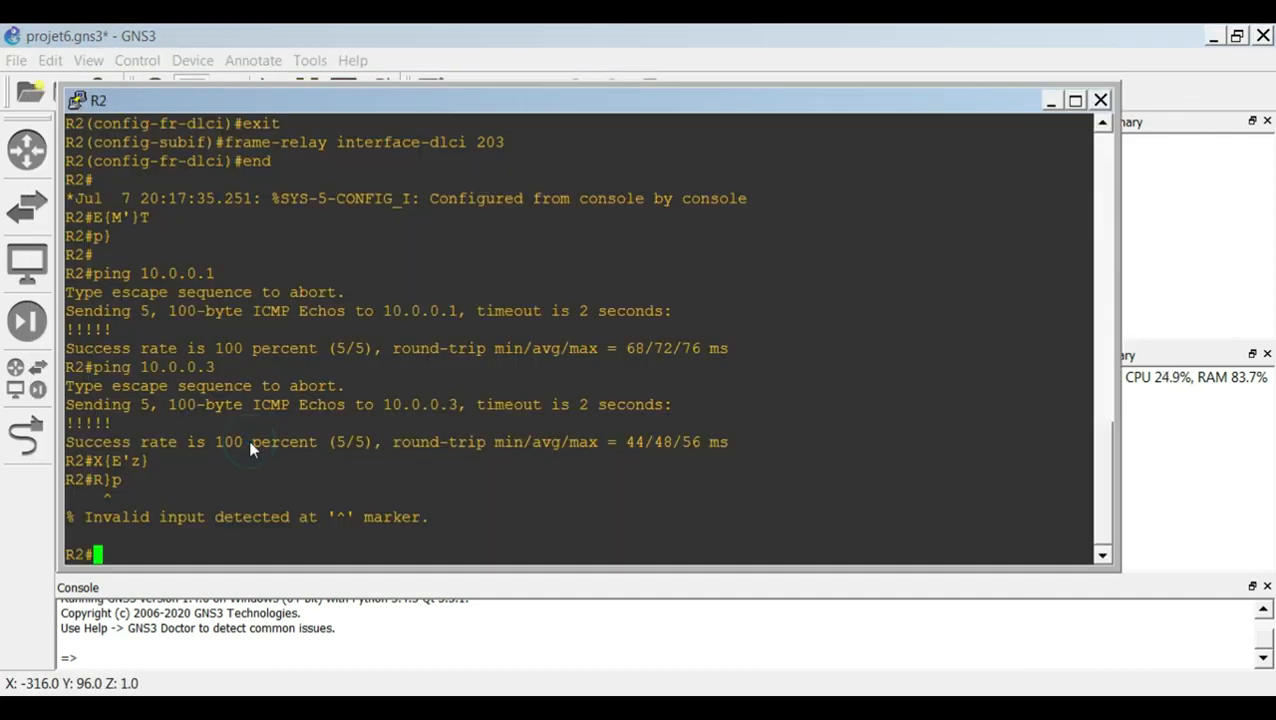
pyautogui.write('wr')
pyautogui.press('Return')
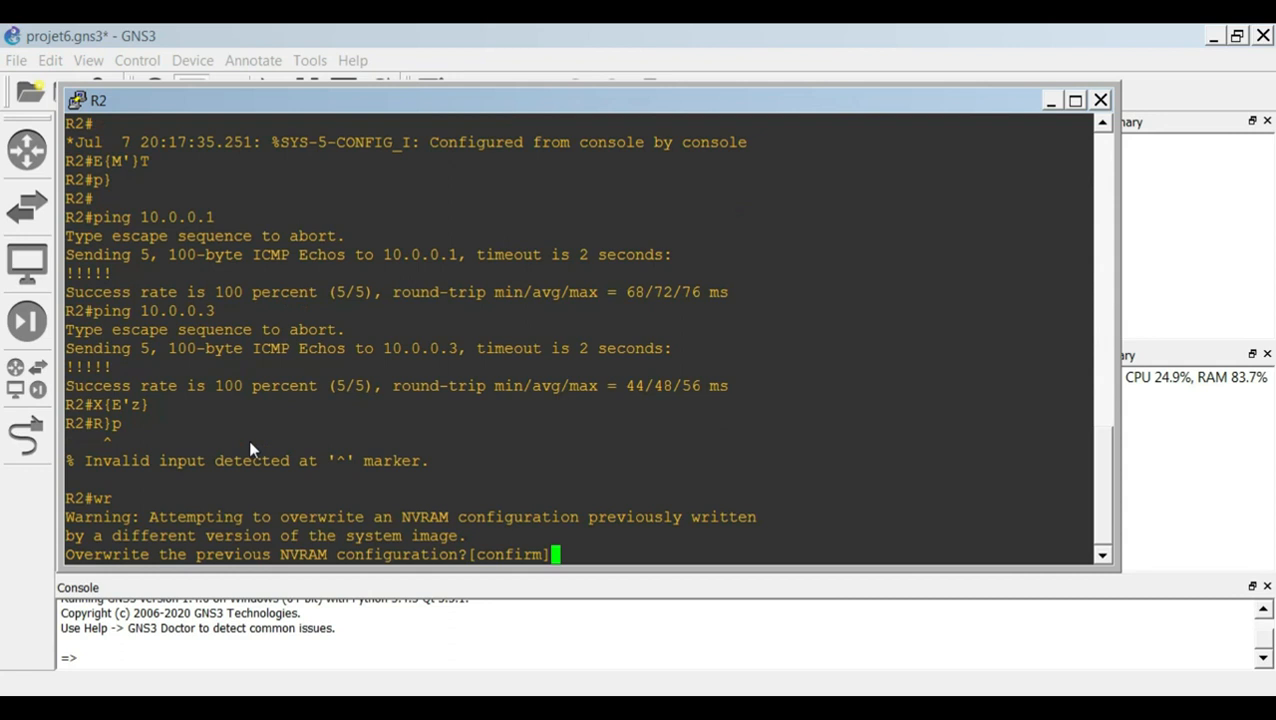
pyautogui.write('y')
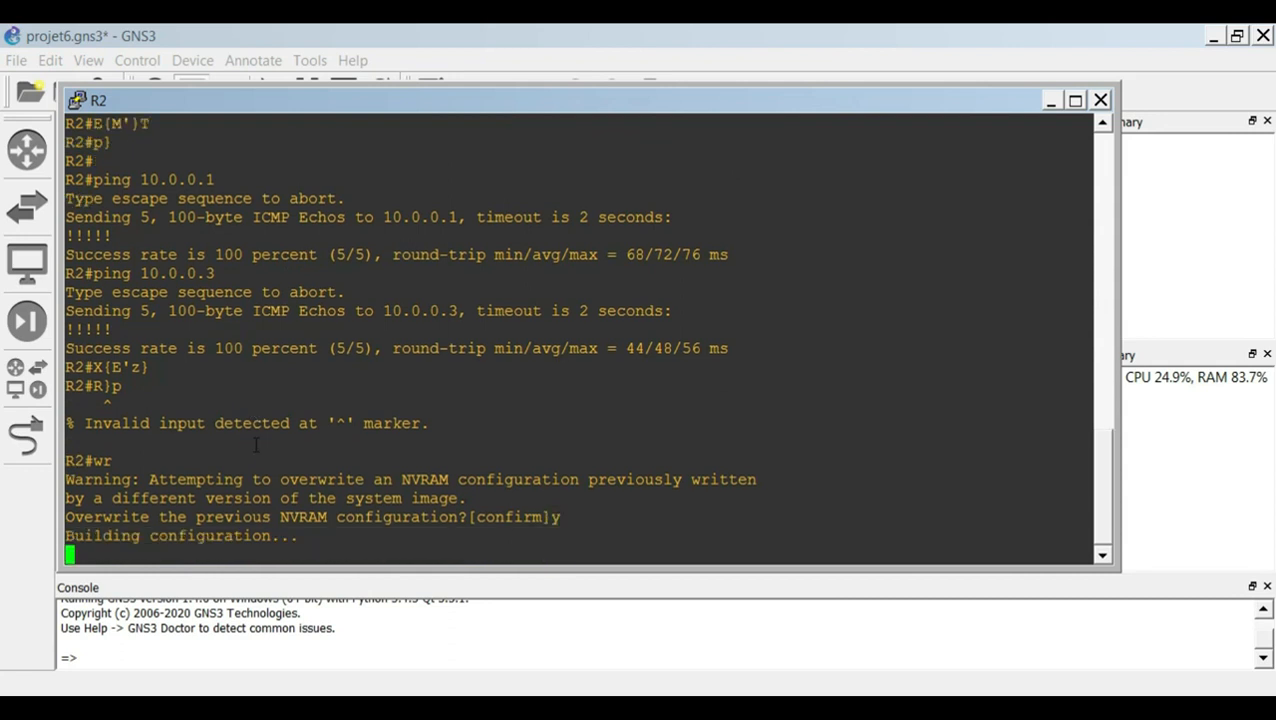
# Close R2's console and save R3's configuration with "wr" in its console, confirming the NVRAM overwrite with "y" and putting the console away
pyautogui.press('Return')
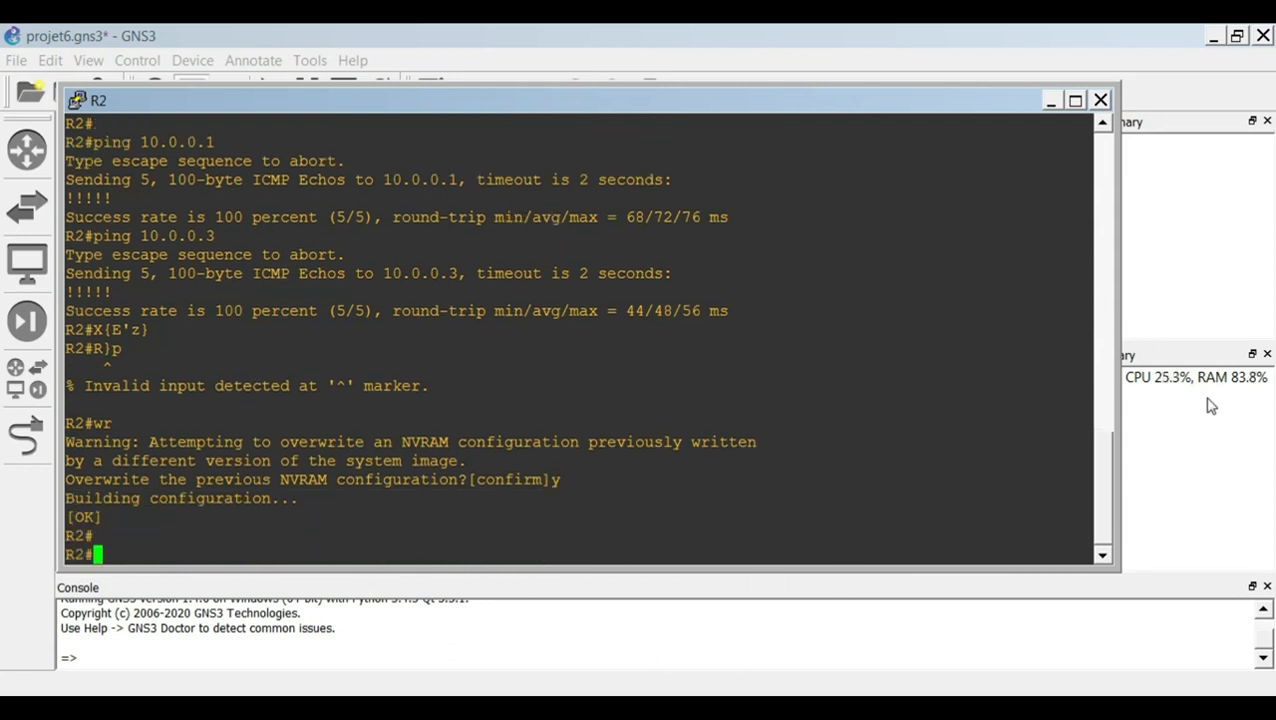
pyautogui.click(1100, 100)
pyautogui.doubleClick(793, 452)
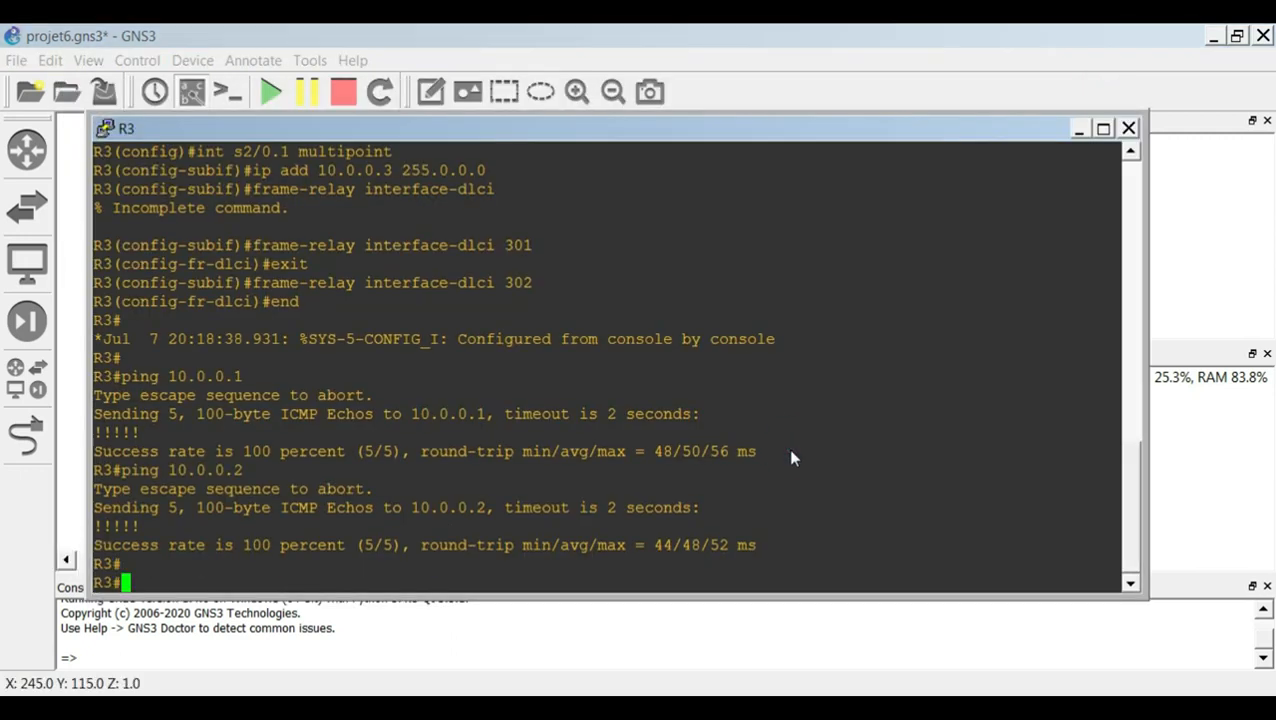
pyautogui.write('wr')
pyautogui.press('Return')
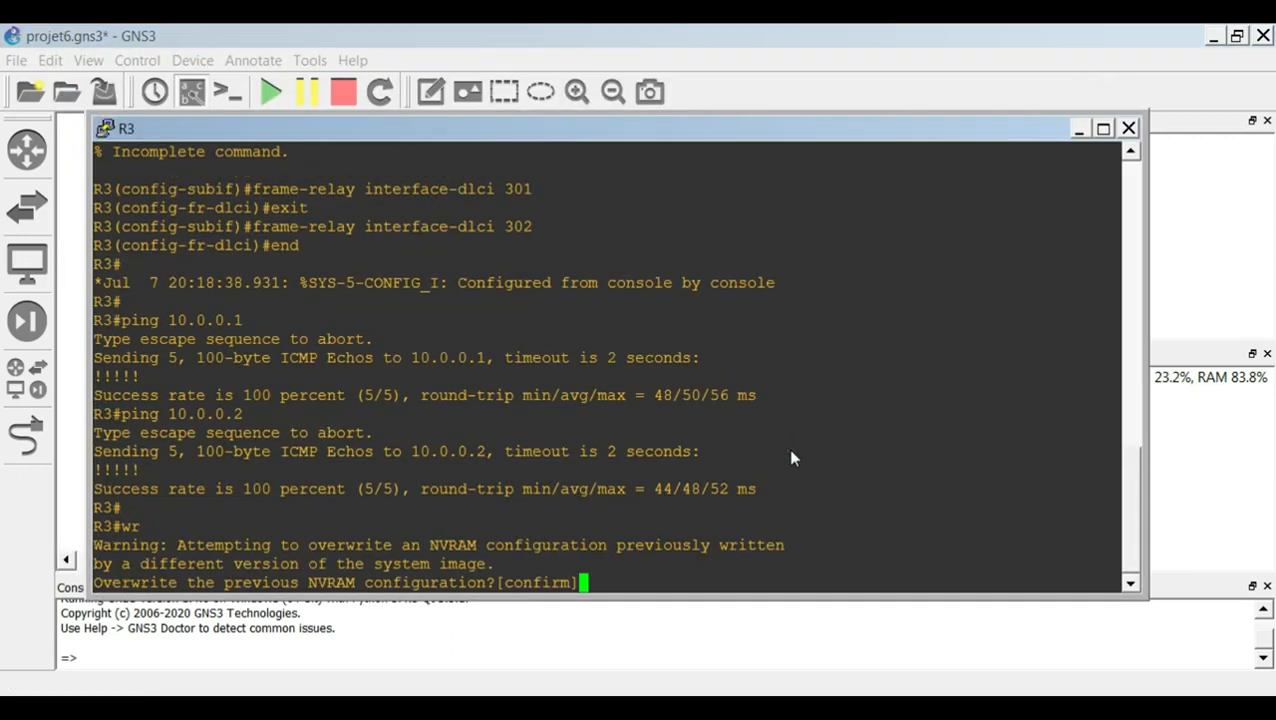
pyautogui.write('y')
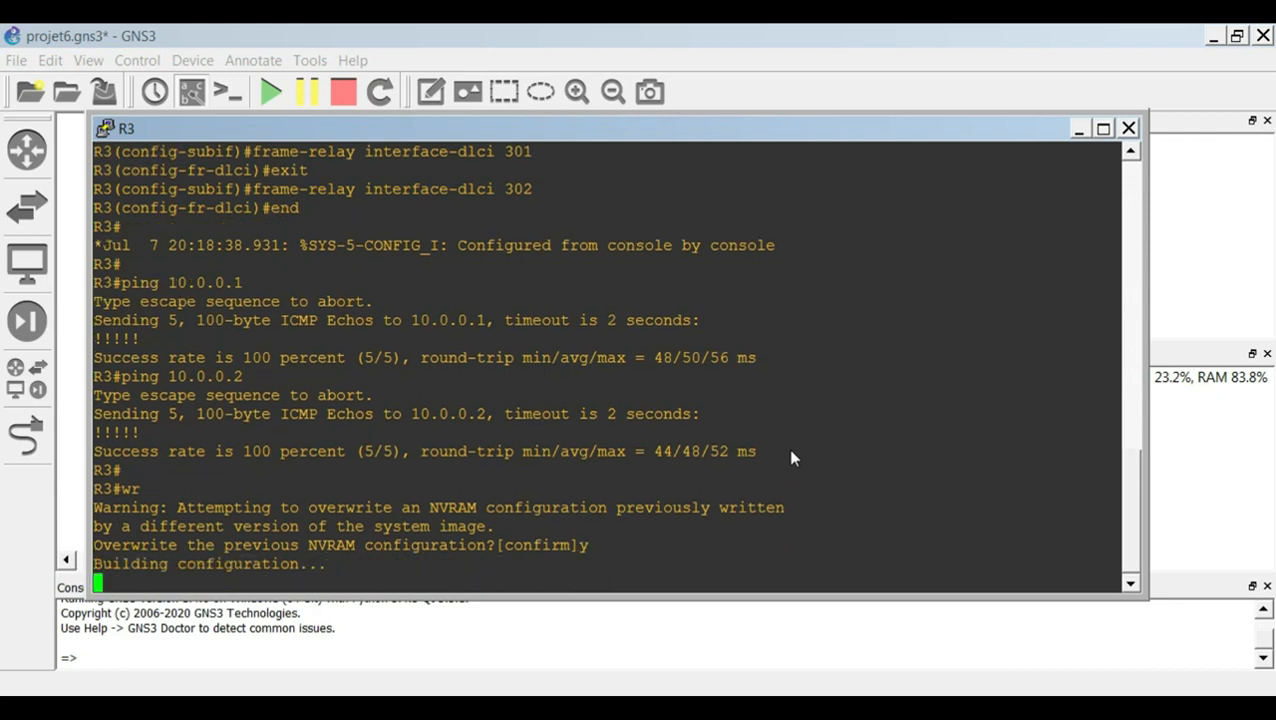
pyautogui.press('Return')
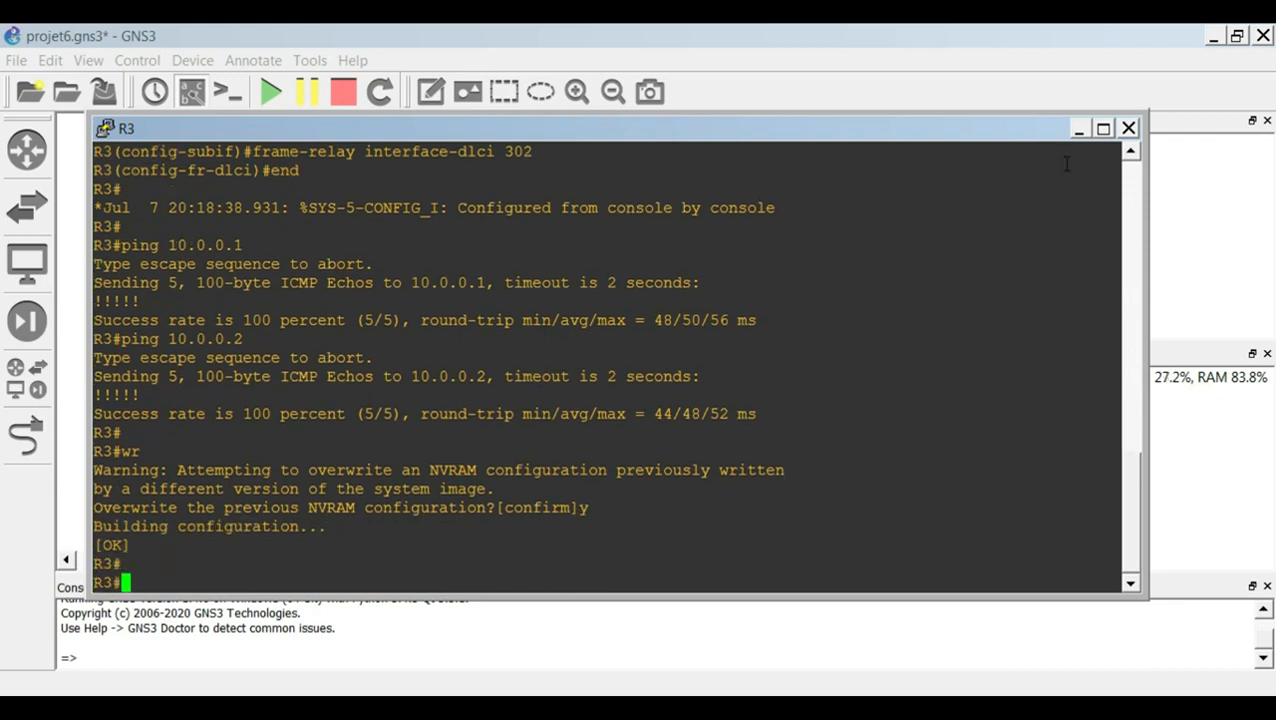
pyautogui.click(1079, 129)
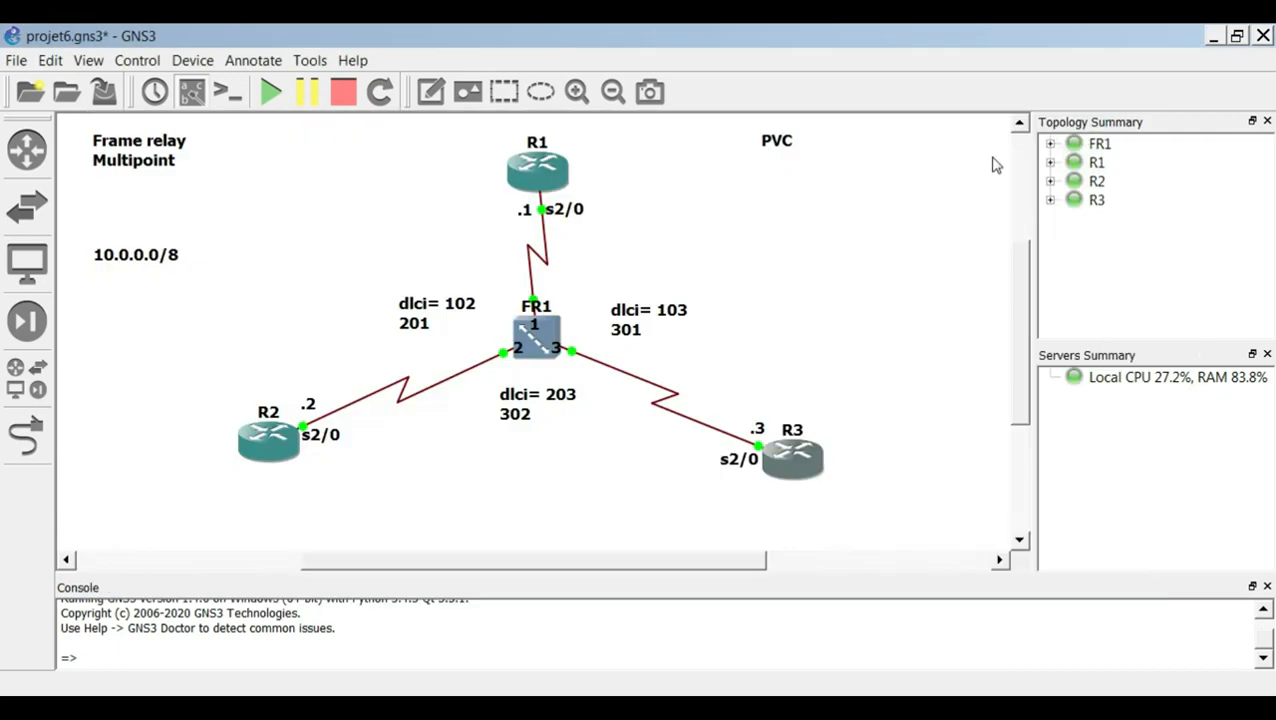
# Stop all devices in the Frame Relay topology
pyautogui.click(345, 105)
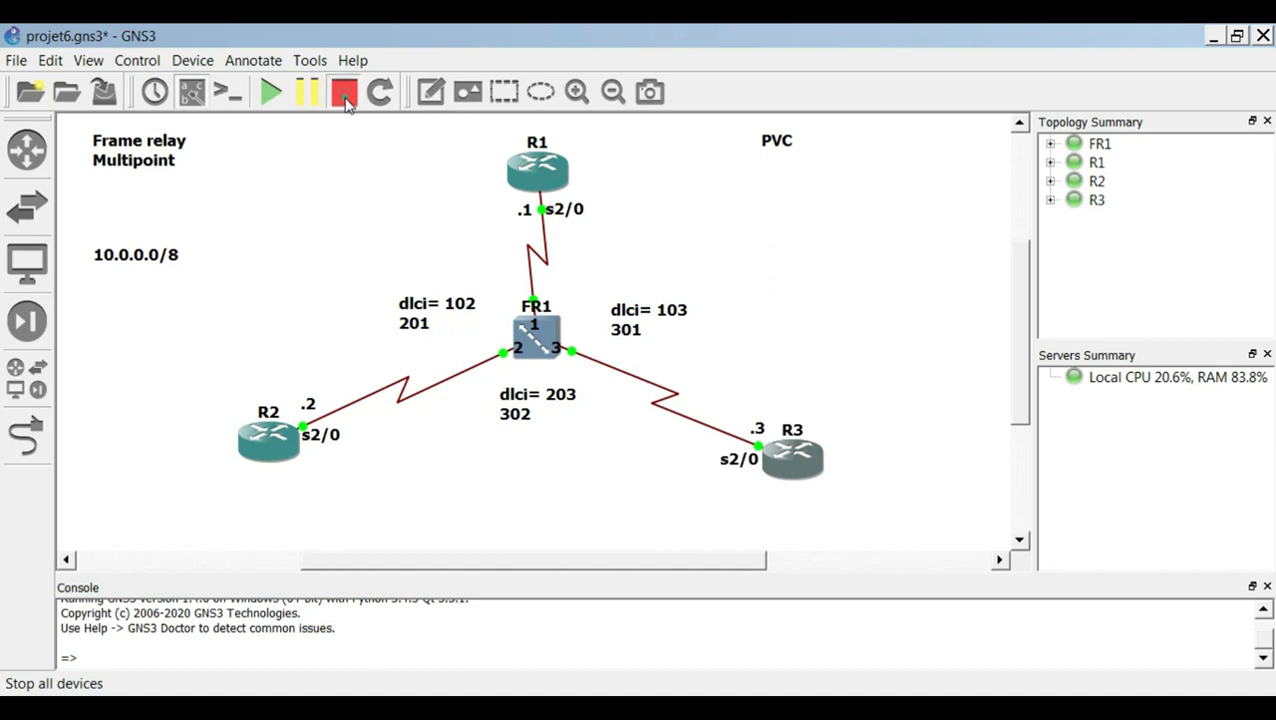